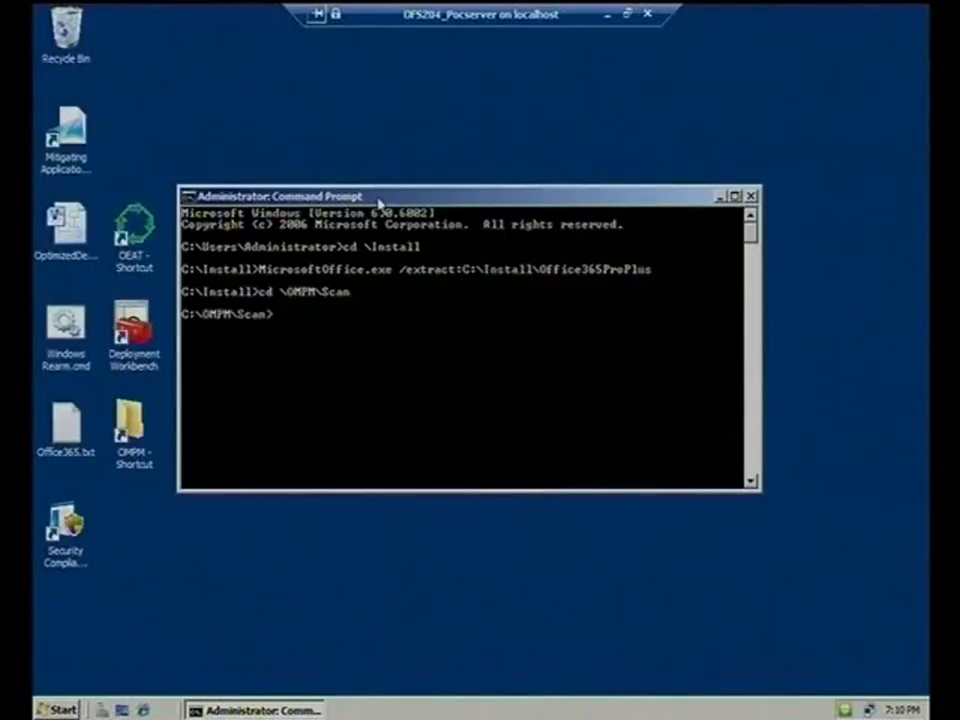
Open offscan.ini from the C:\OMPM\Scan directory and maximize its window to examine the scan settings
{"action": "type", "text": "off"}
{"action": "key", "text": "Tab"}
{"action": "key", "text": "Tab"}
{"action": "key", "text": "Tab"}
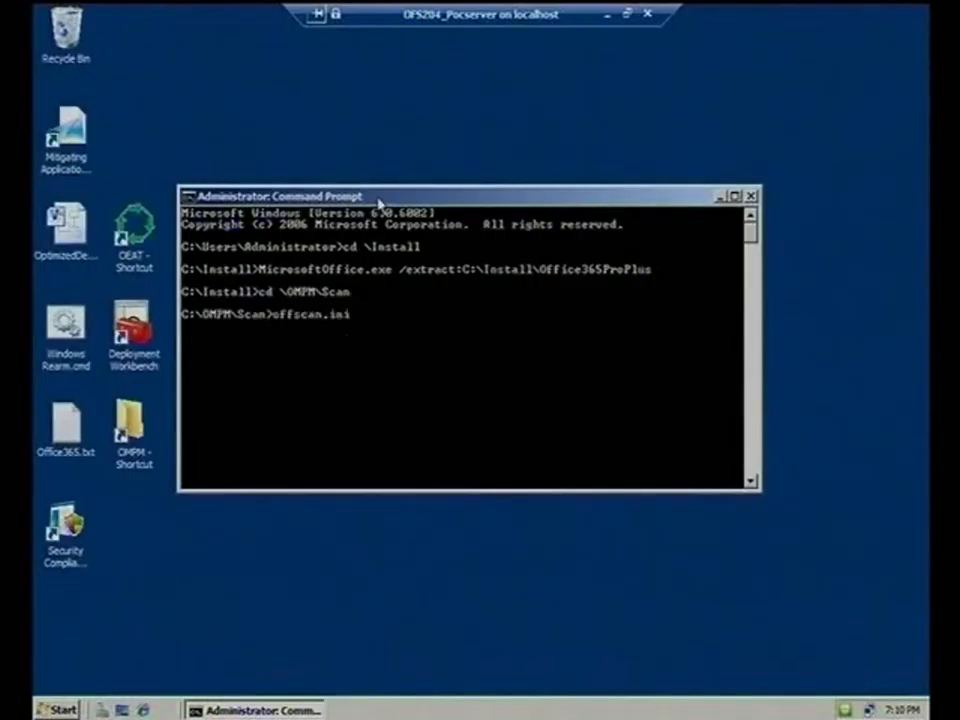
{"action": "key", "text": "Return"}
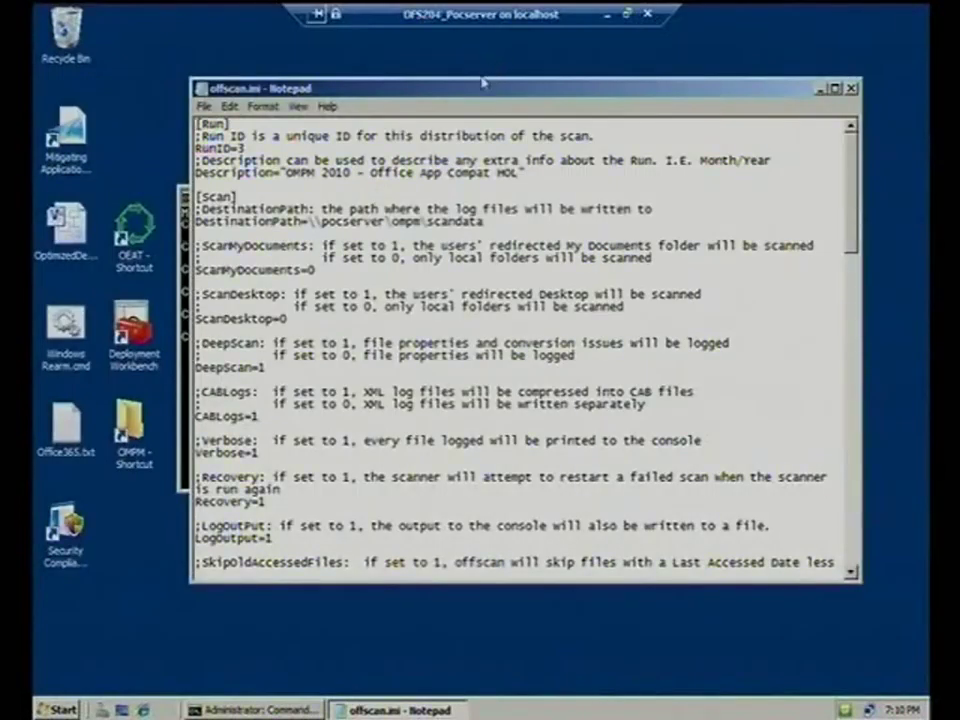
{"action": "double_click", "coordinate": [478, 90]}
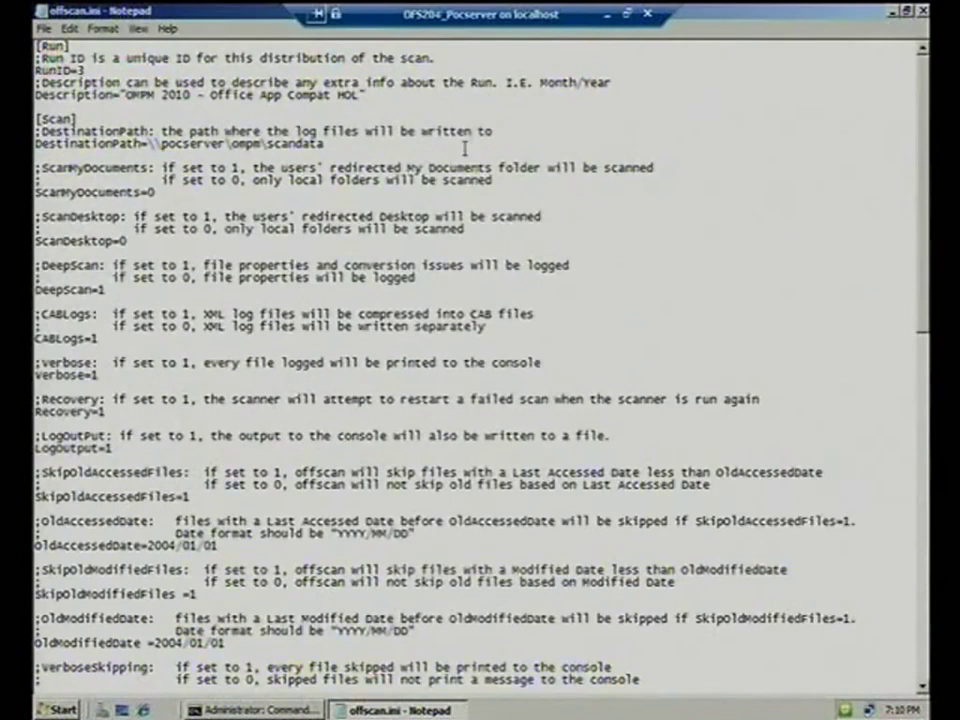
Set the RunID value in the [Run] section of offscan.ini to 4
{"action": "left_click_drag", "start_coordinate": [68, 48], "coordinate": [330, 57]}
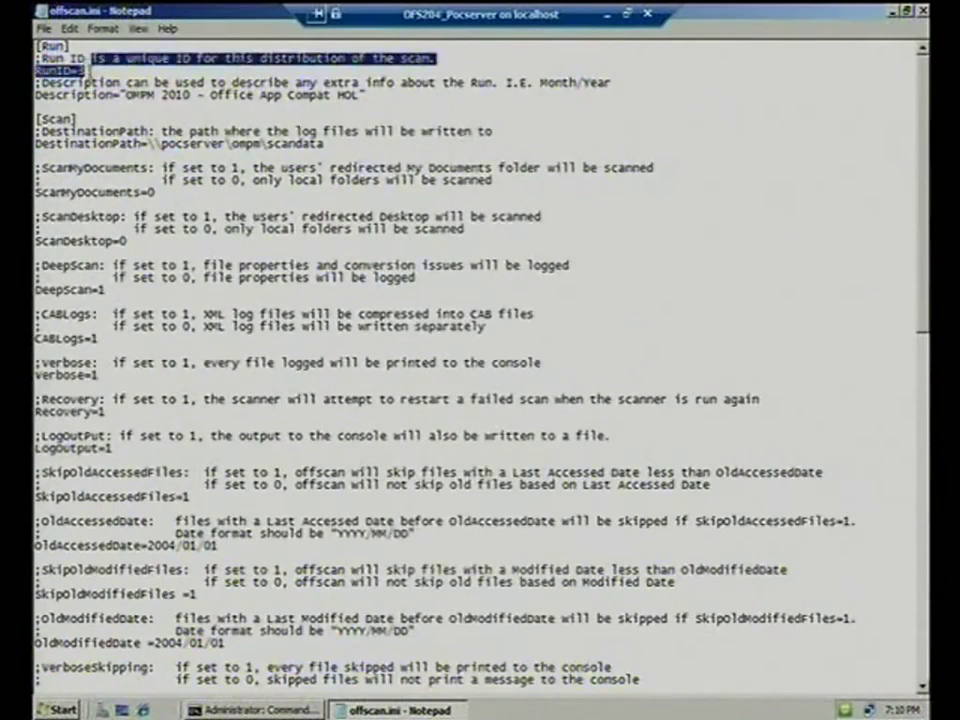
{"action": "left_click", "coordinate": [88, 70]}
{"action": "double_click", "coordinate": [80, 70]}
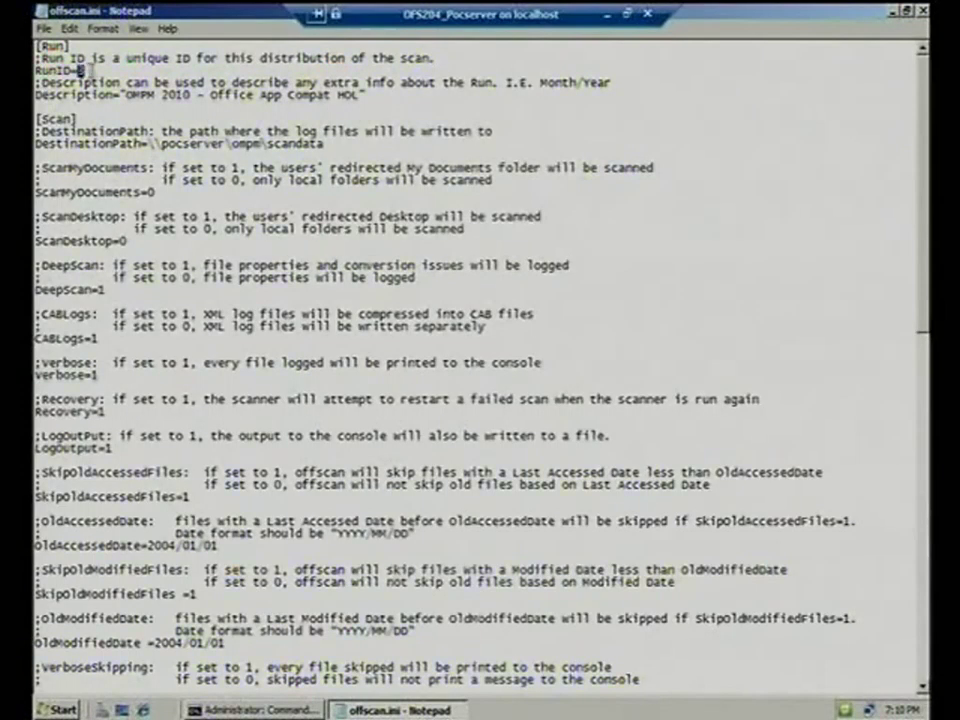
{"action": "type", "text": "4"}
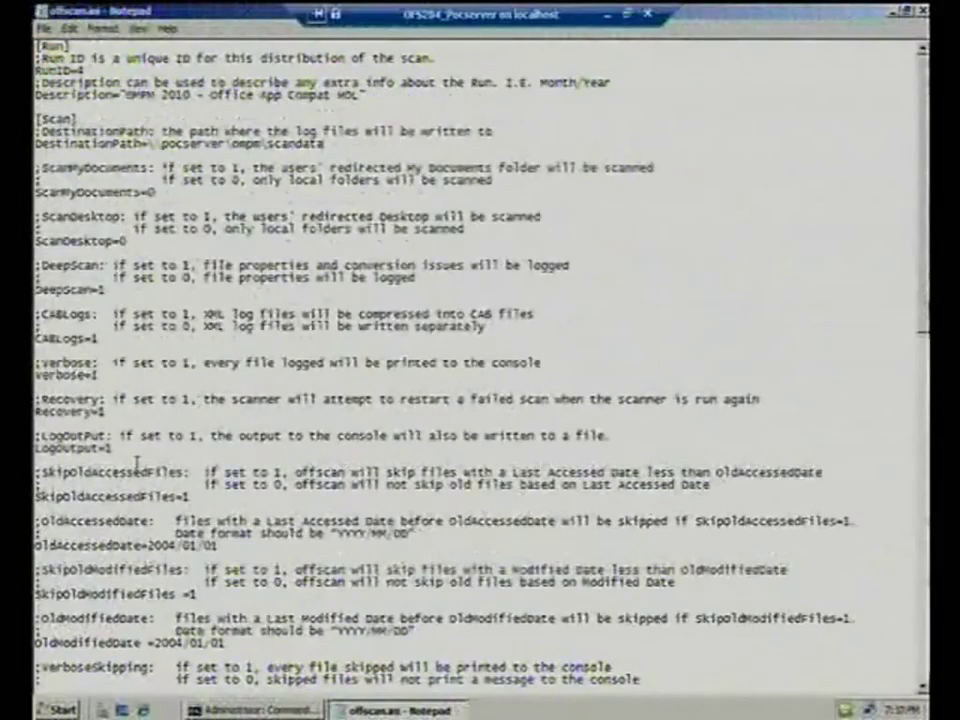
Review the remaining scan options down to the folder entry under [FoldersToScan], and close offscan.ini without saving
{"action": "scroll", "coordinate": [136, 462], "scroll_direction": "down", "scroll_amount": 3}
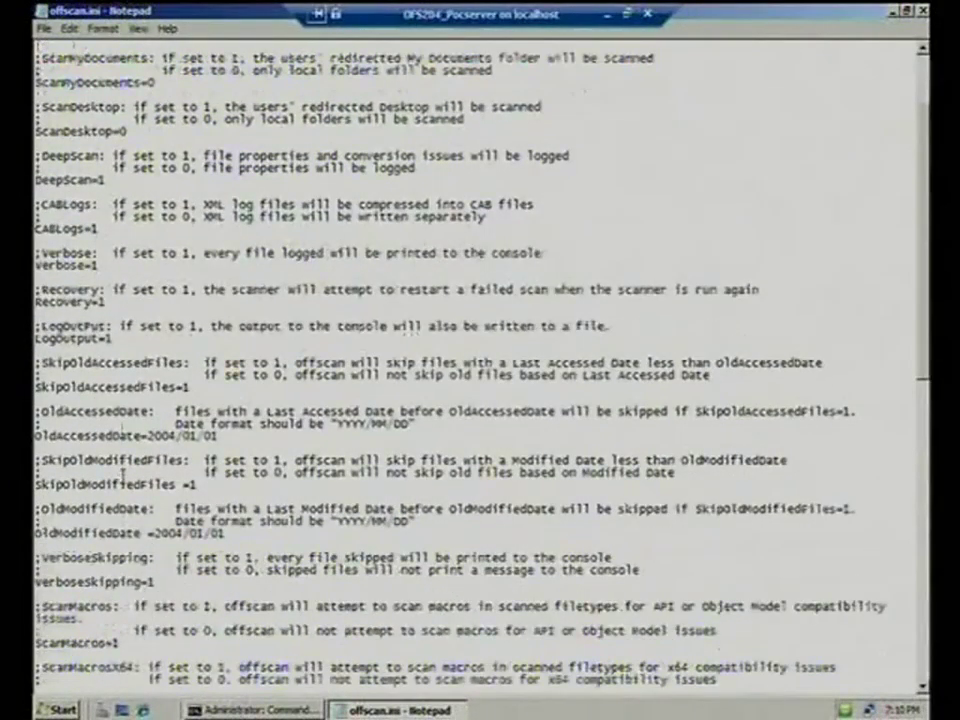
{"action": "scroll", "coordinate": [123, 475], "scroll_direction": "down", "scroll_amount": 5}
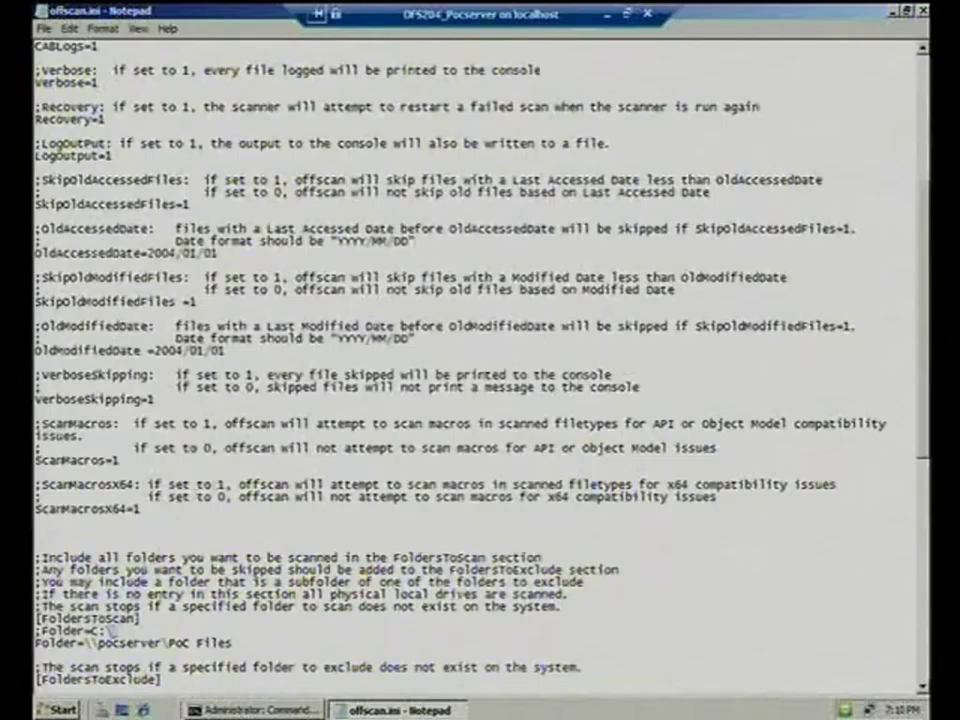
{"action": "left_click_drag", "start_coordinate": [35, 642], "coordinate": [233, 642]}
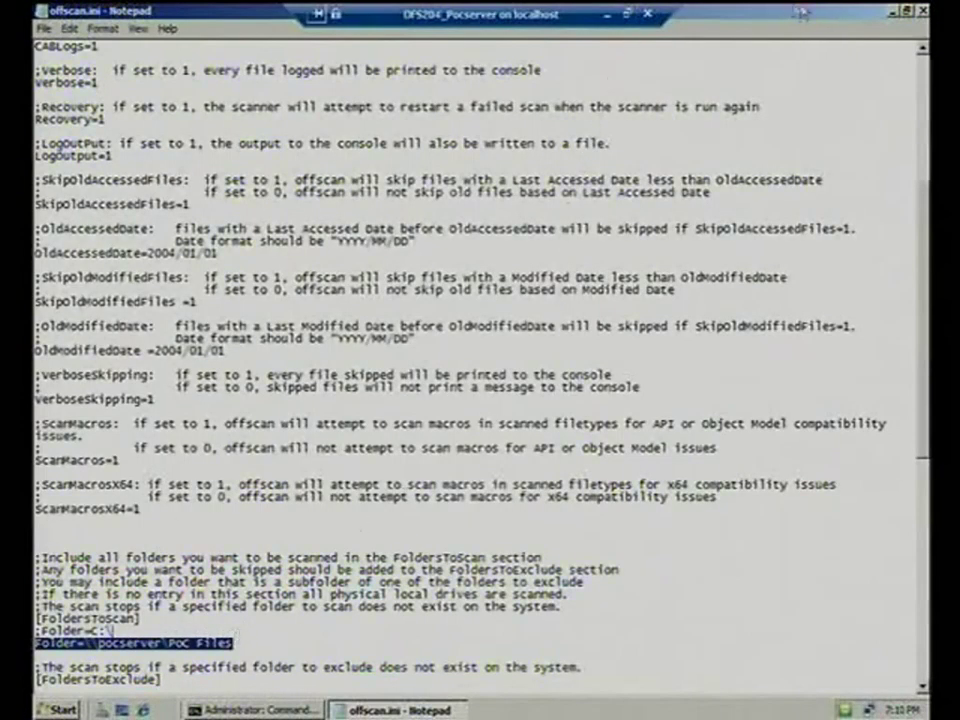
{"action": "key", "text": "alt+F4"}
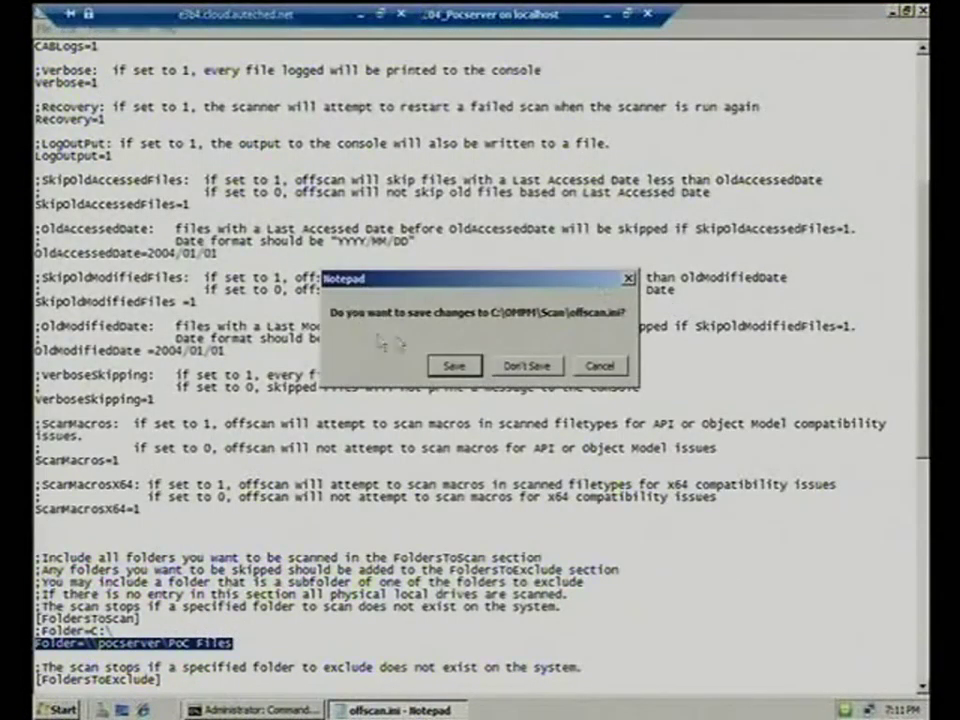
{"action": "left_click", "coordinate": [520, 368]}
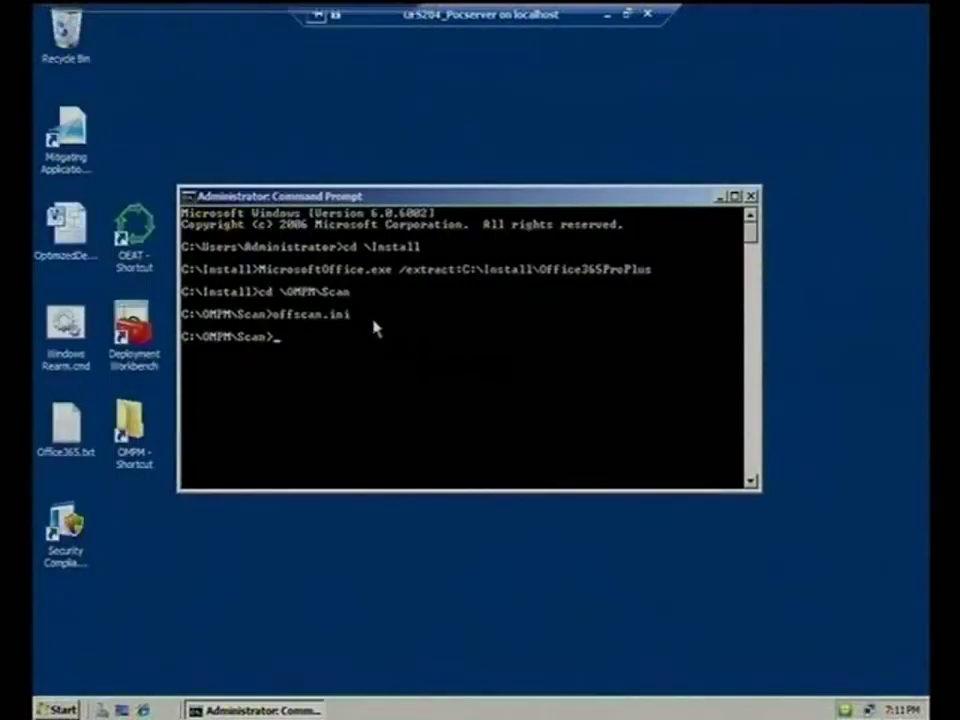
Reopen offscan.ini, set RunID to 4 and close the file
{"action": "key", "text": "Up"}
{"action": "key", "text": "Return"}
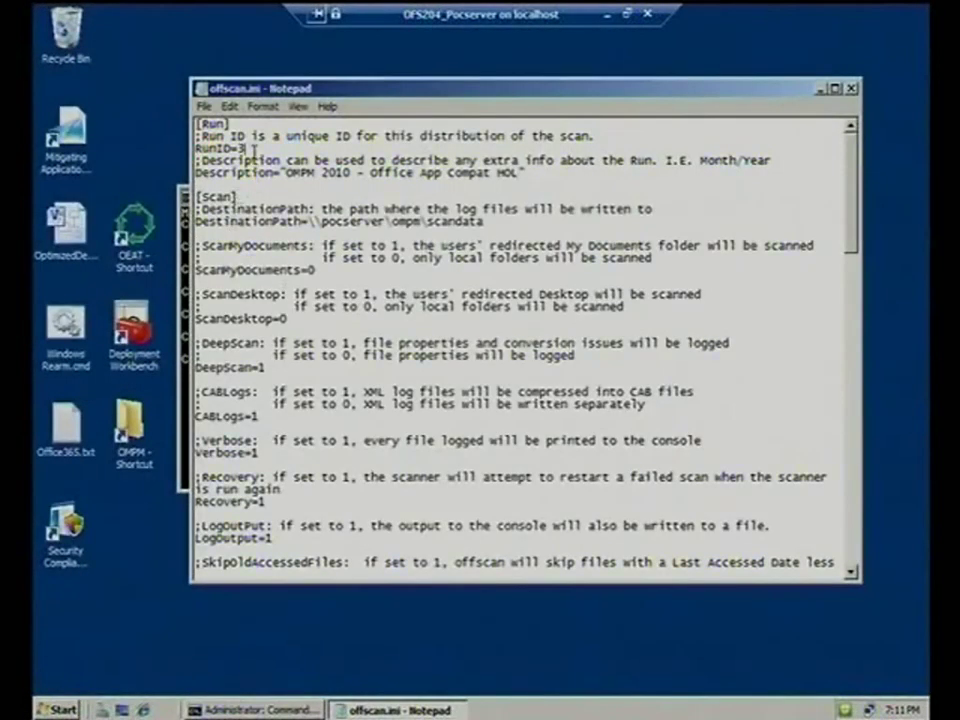
{"action": "key", "text": "BackSpace"}
{"action": "type", "text": "4"}
{"action": "left_click", "coordinate": [851, 88]}
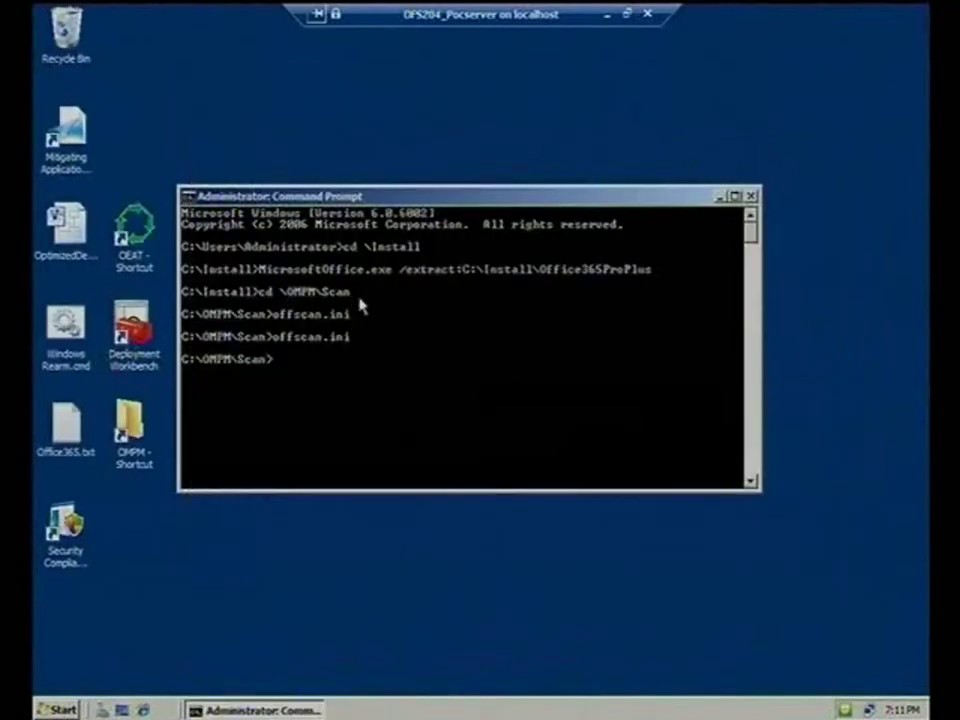
Run OFFSCAN.exe from the C:\OMPM\Scan directory to start the file scan
{"action": "type", "text": "off"}
{"action": "key", "text": "Tab"}
{"action": "key", "text": "Return"}
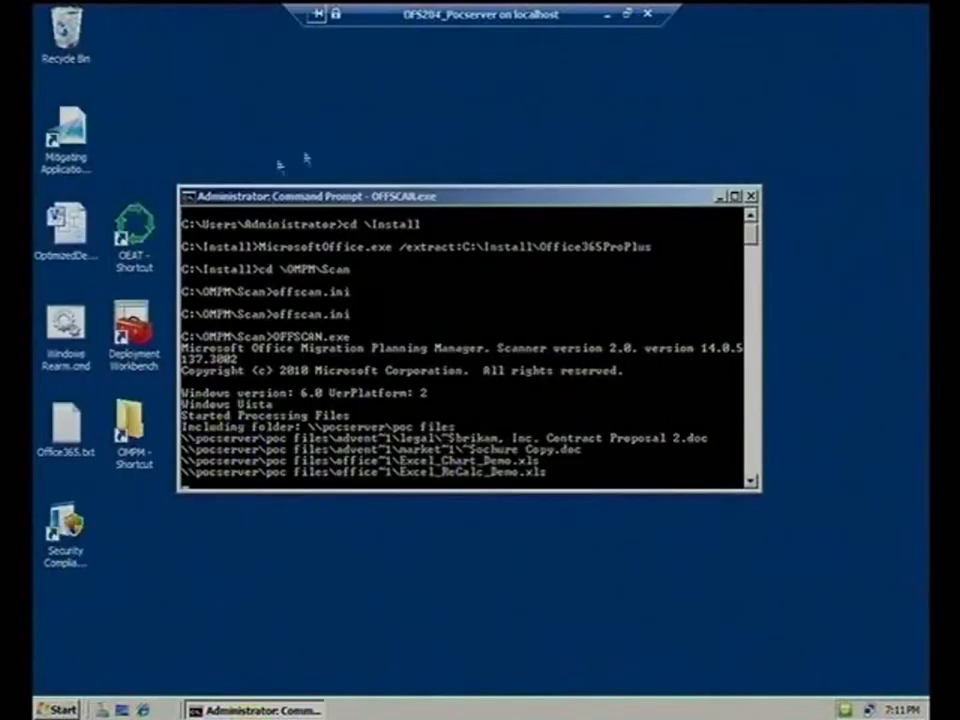
Show the desktop and open the folder C:\OMPM\scansamples\OMPMImported
{"action": "left_click", "coordinate": [121, 710]}
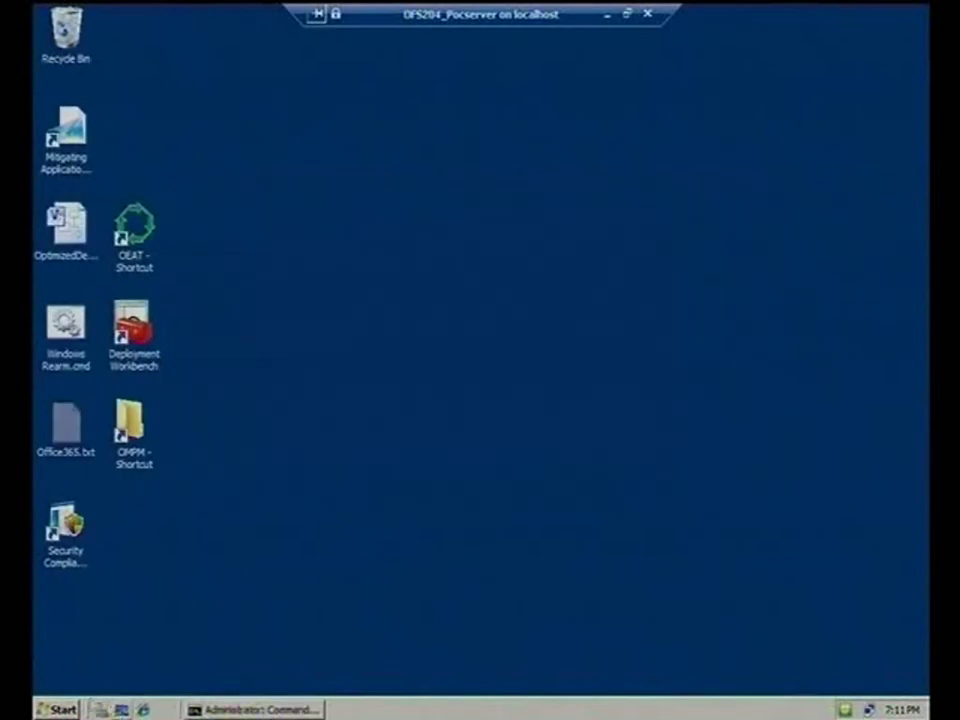
{"action": "left_click", "coordinate": [60, 710]}
{"action": "left_click", "coordinate": [298, 158]}
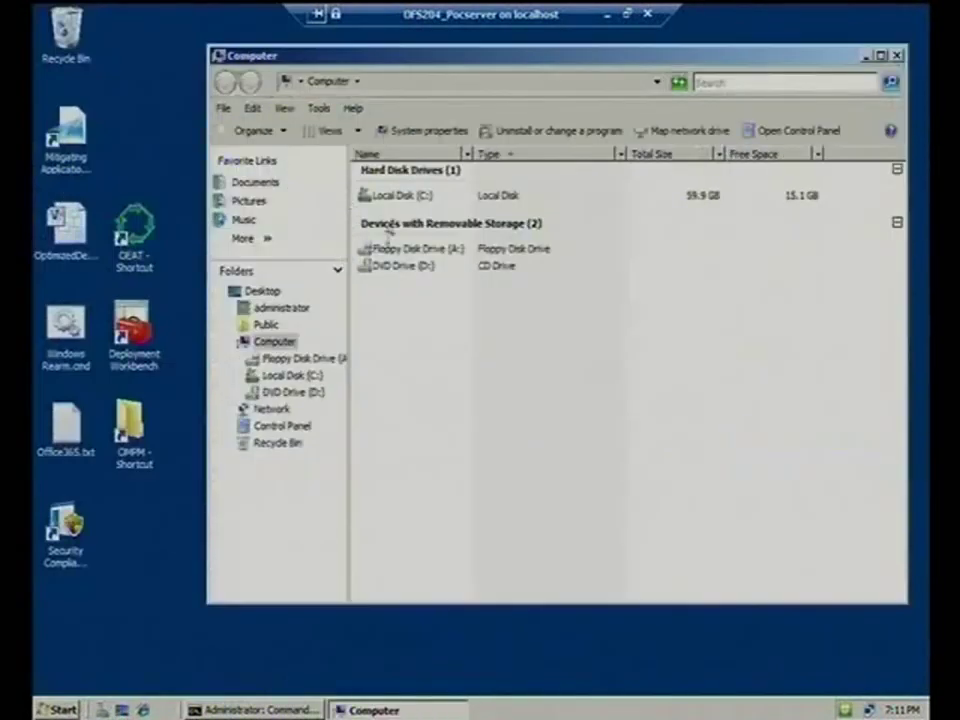
{"action": "double_click", "coordinate": [400, 195]}
{"action": "double_click", "coordinate": [400, 343]}
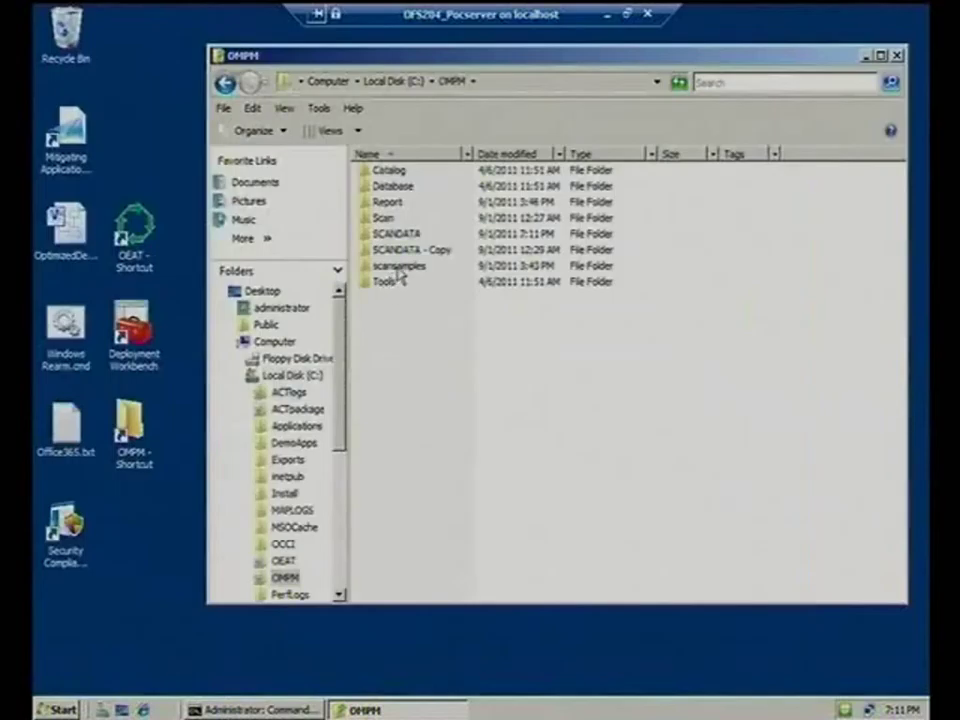
{"action": "double_click", "coordinate": [398, 264]}
{"action": "double_click", "coordinate": [392, 170]}
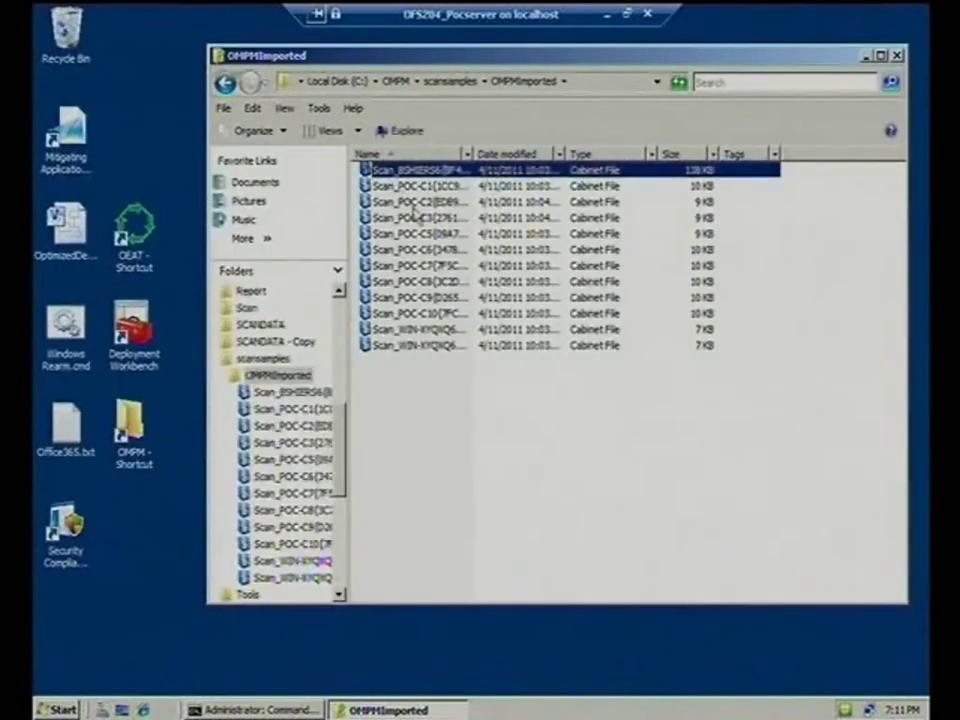
Copy all scan cabinet files from OMPMImported into the parent scansamples folder
{"action": "key", "text": "ctrl+a"}
{"action": "key", "text": "ctrl+c"}
{"action": "left_click", "coordinate": [428, 82]}
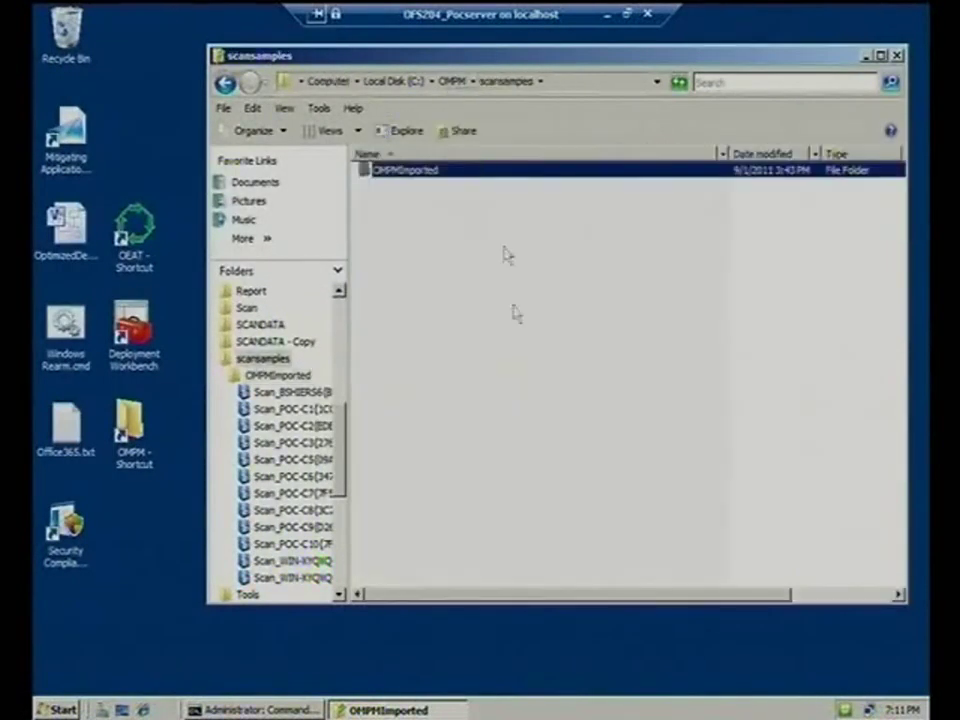
{"action": "left_click", "coordinate": [505, 332]}
{"action": "key", "text": "ctrl+v"}
Delete the OMPMImported folder from scansamples
{"action": "left_click", "coordinate": [413, 172]}
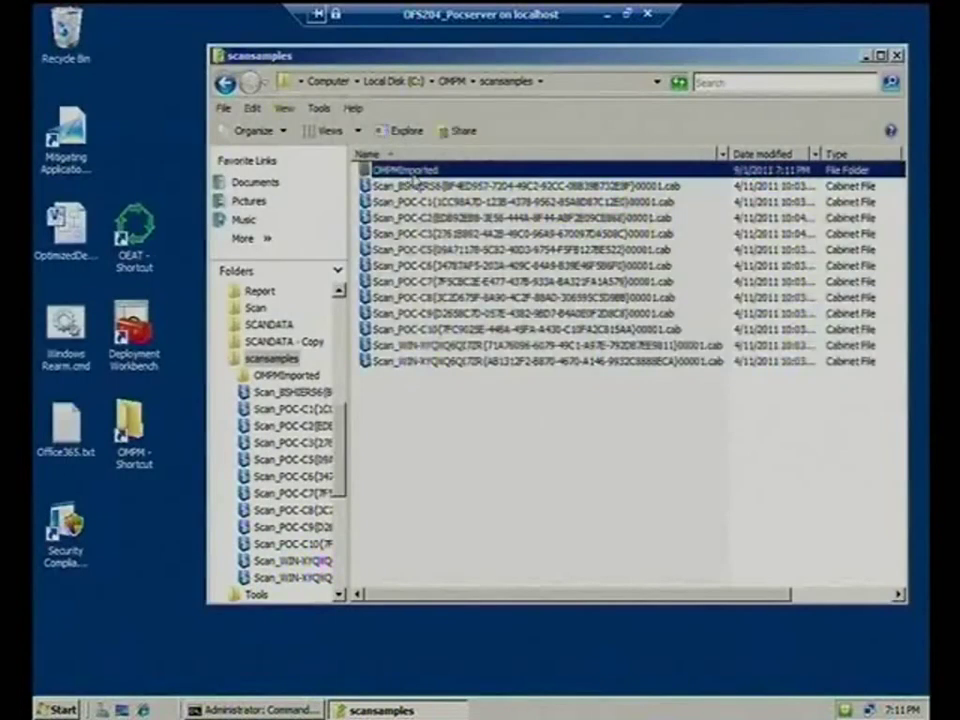
{"action": "key", "text": "Delete"}
{"action": "key", "text": "Return"}
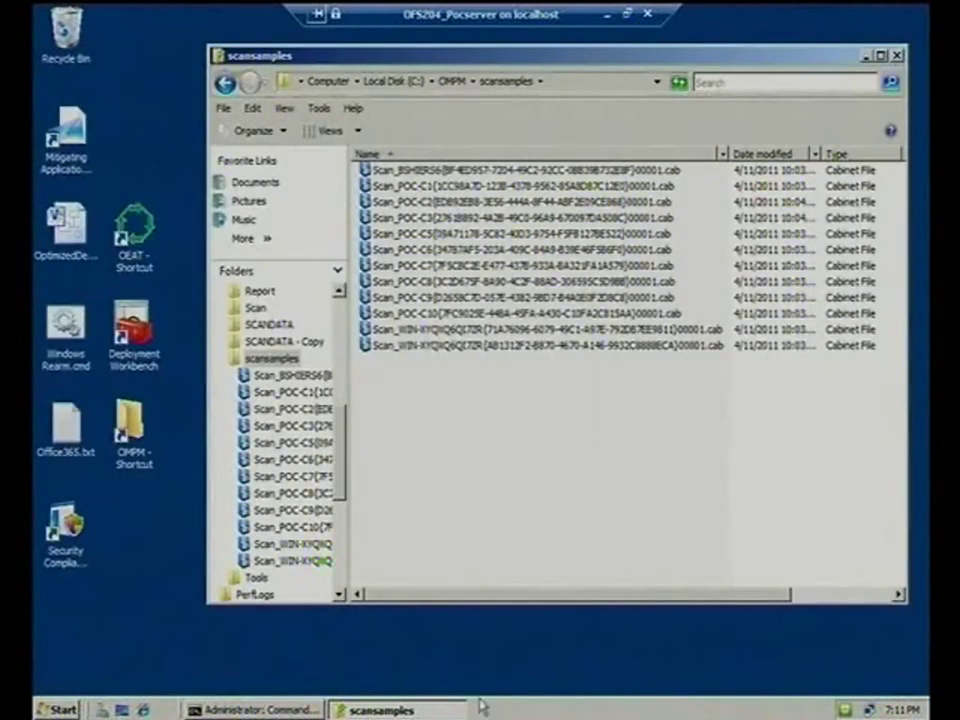
Replace the scan's Command Prompt window with a new one and change to the \OMPM\Database directory
{"action": "left_click", "coordinate": [258, 710]}
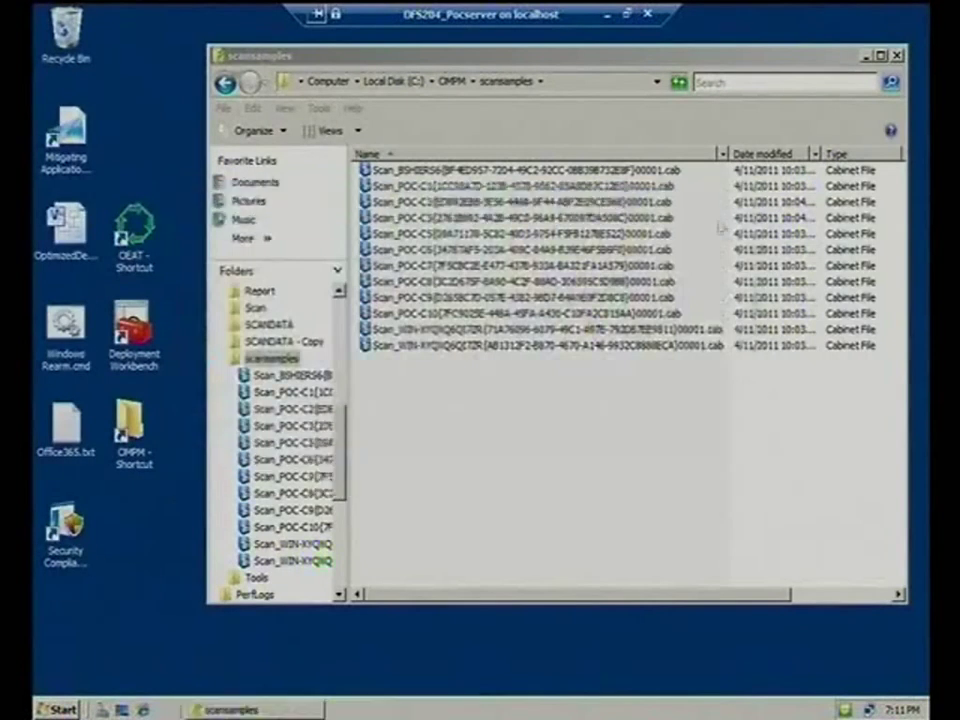
{"action": "left_click", "coordinate": [60, 710]}
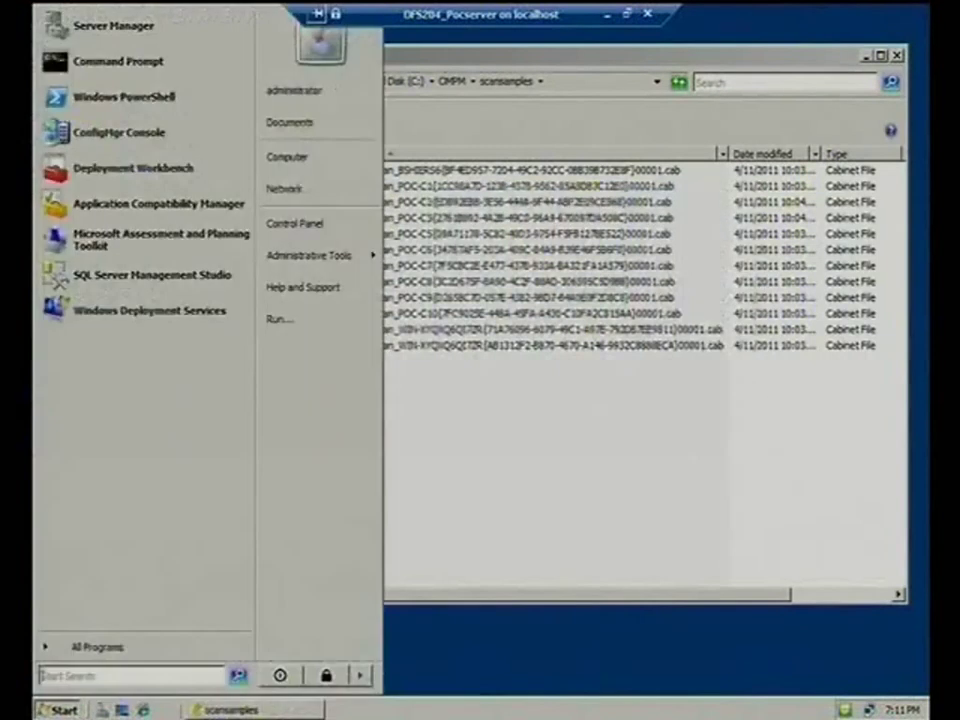
{"action": "left_click", "coordinate": [120, 62]}
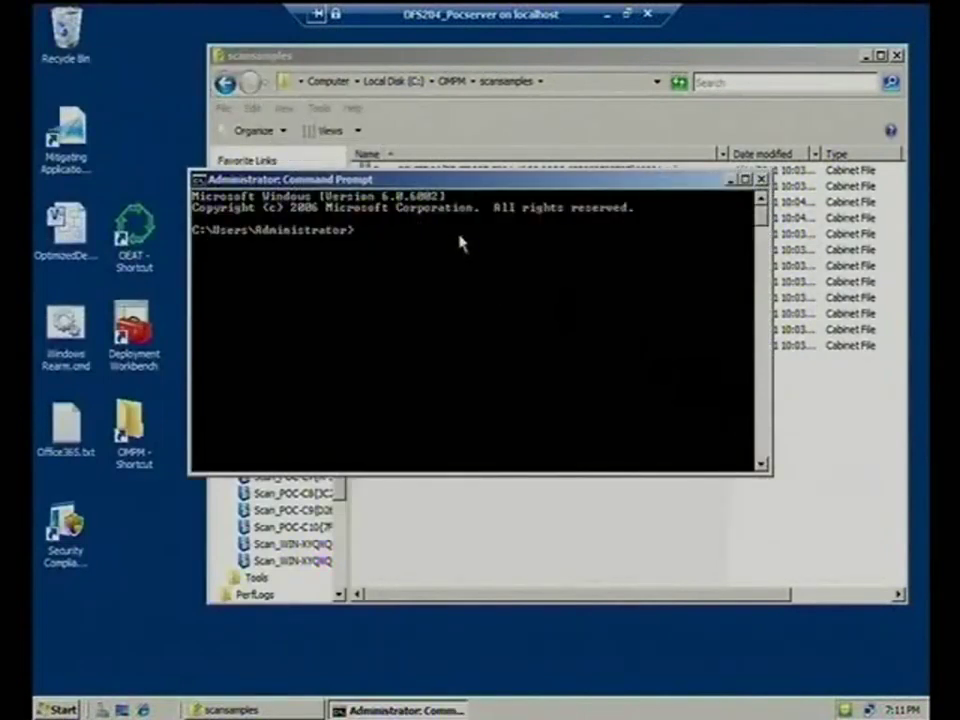
{"action": "type", "text": "cd \\OMPM\\Database"}
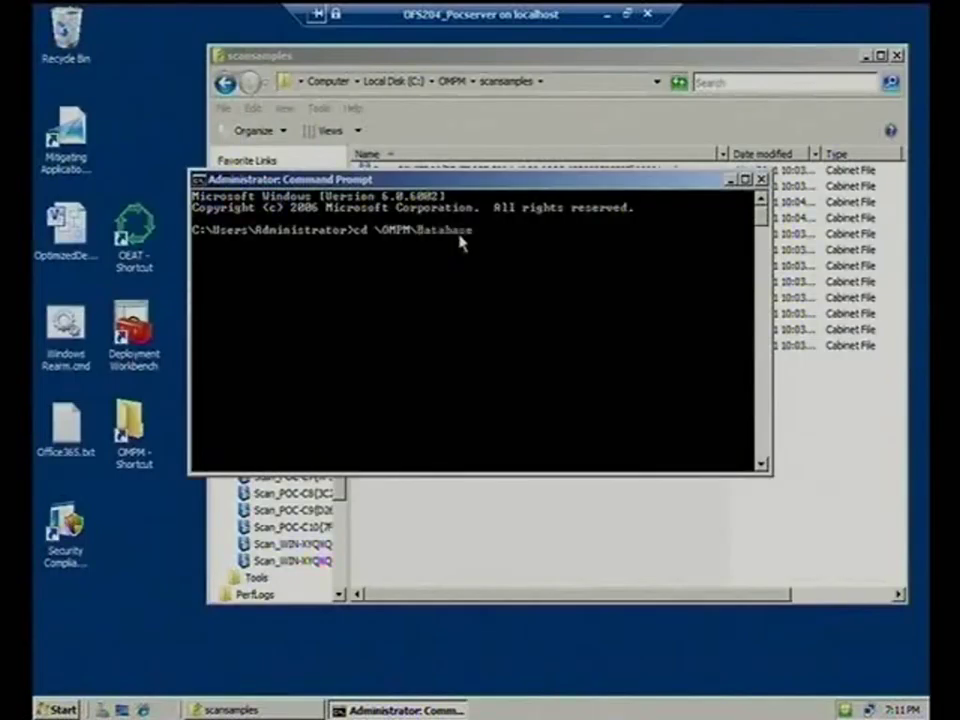
{"action": "key", "text": "Return"}
Create the database OFS308 on the instance POCSERVER\POCSERVER by running CreateDB.bat
{"action": "type", "text": "c"}
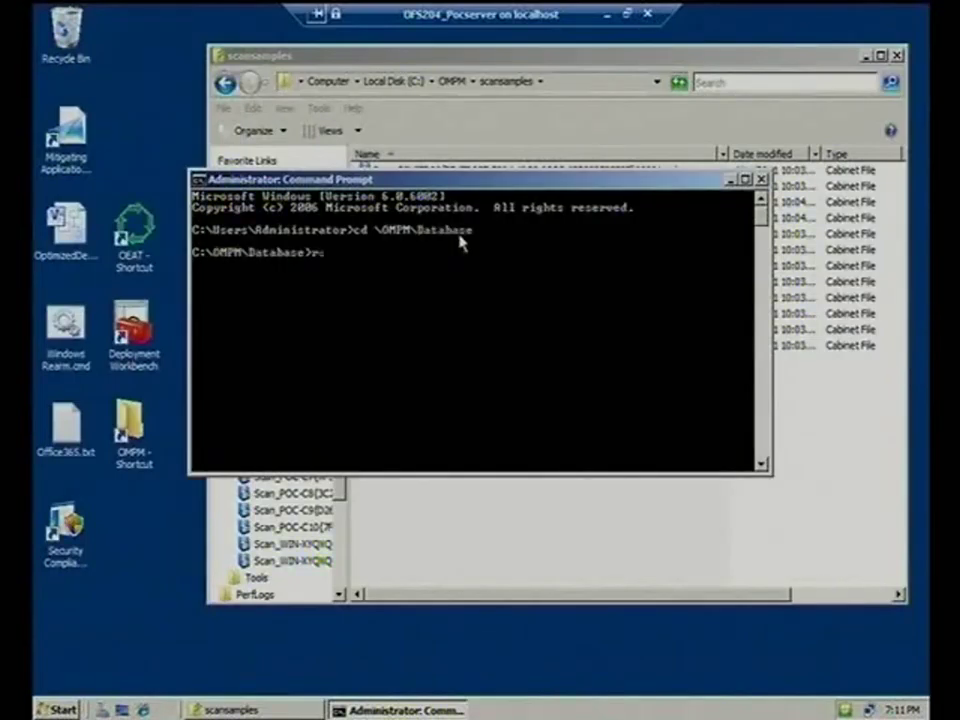
{"action": "type", "text": "reate"}
{"action": "key", "text": "BackSpace"}
{"action": "key", "text": "BackSpace"}
{"action": "key", "text": "BackSpace"}
{"action": "key", "text": "Tab"}
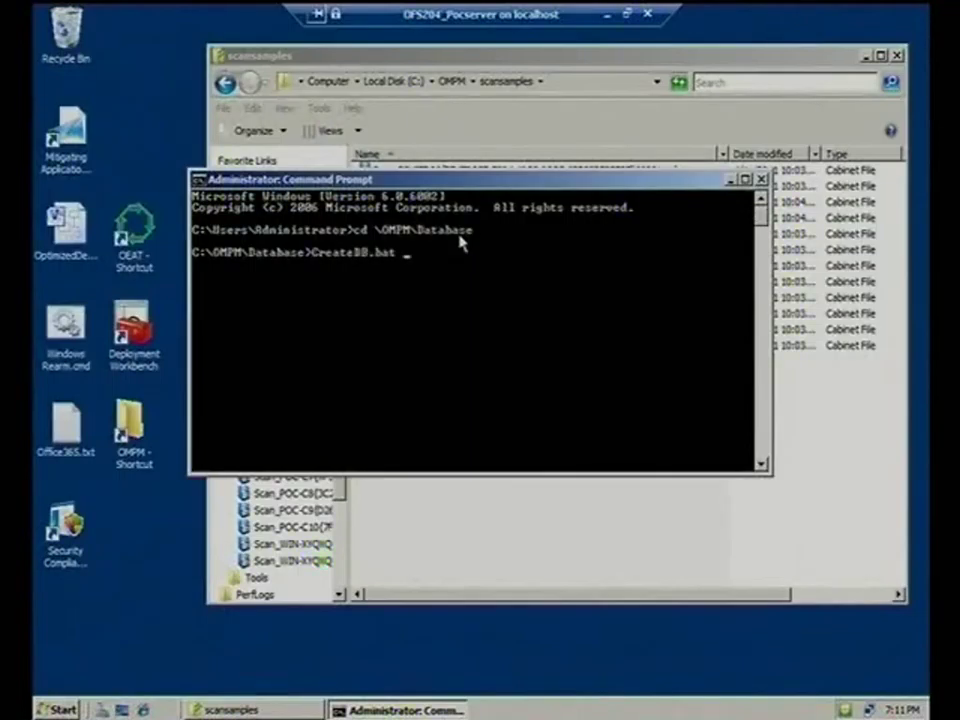
{"action": "type", "text": "POCSERVER"}
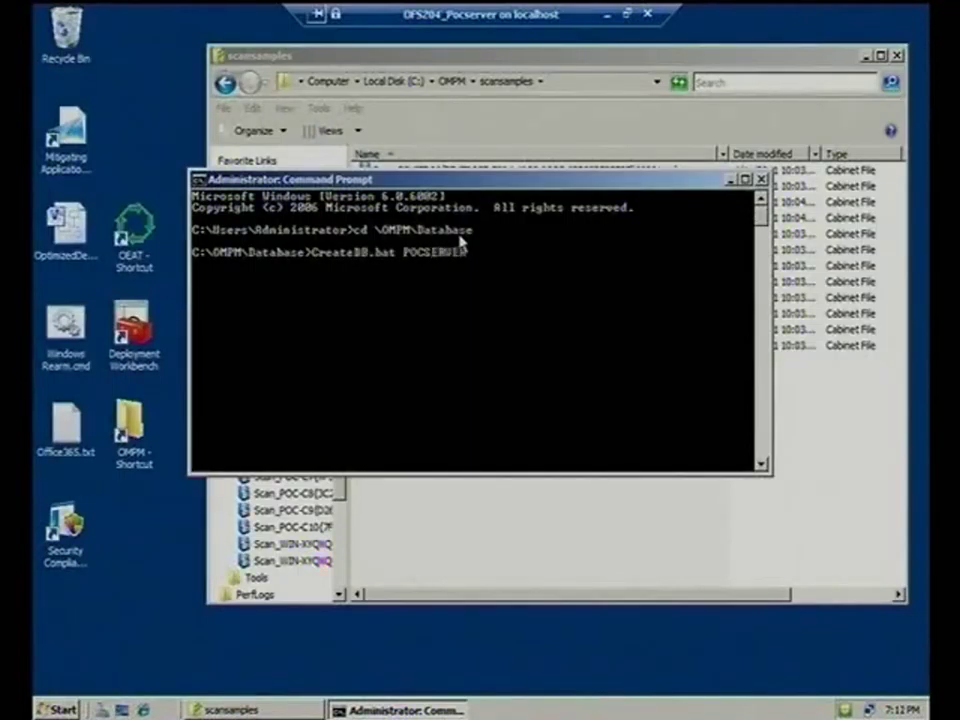
{"action": "type", "text": "\\POCSERVER"}
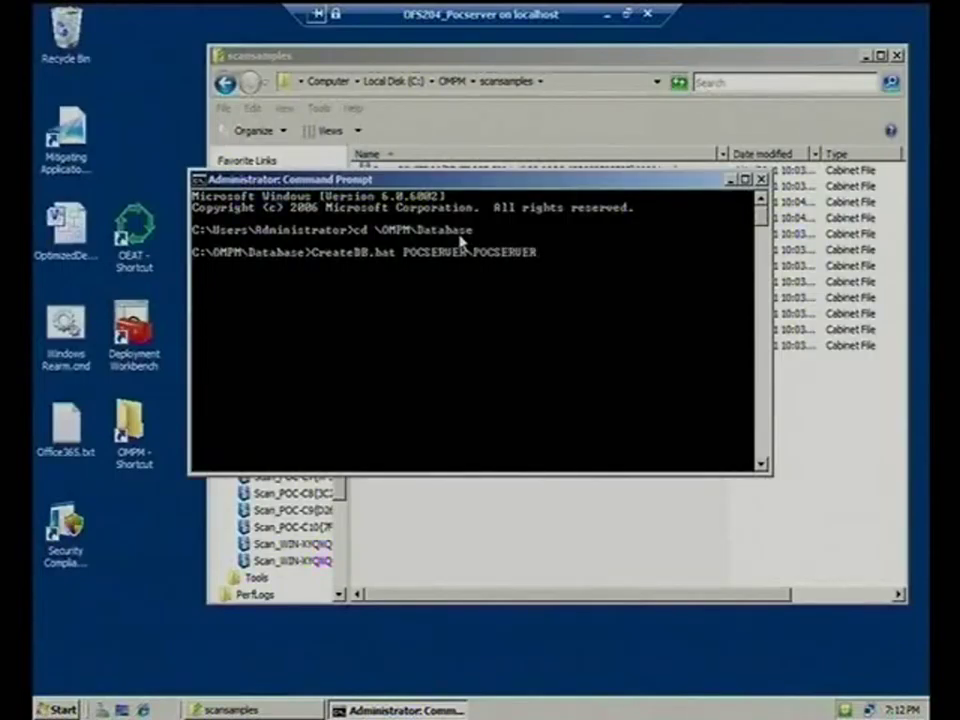
{"action": "type", "text": " OFS308"}
{"action": "key", "text": "Return"}
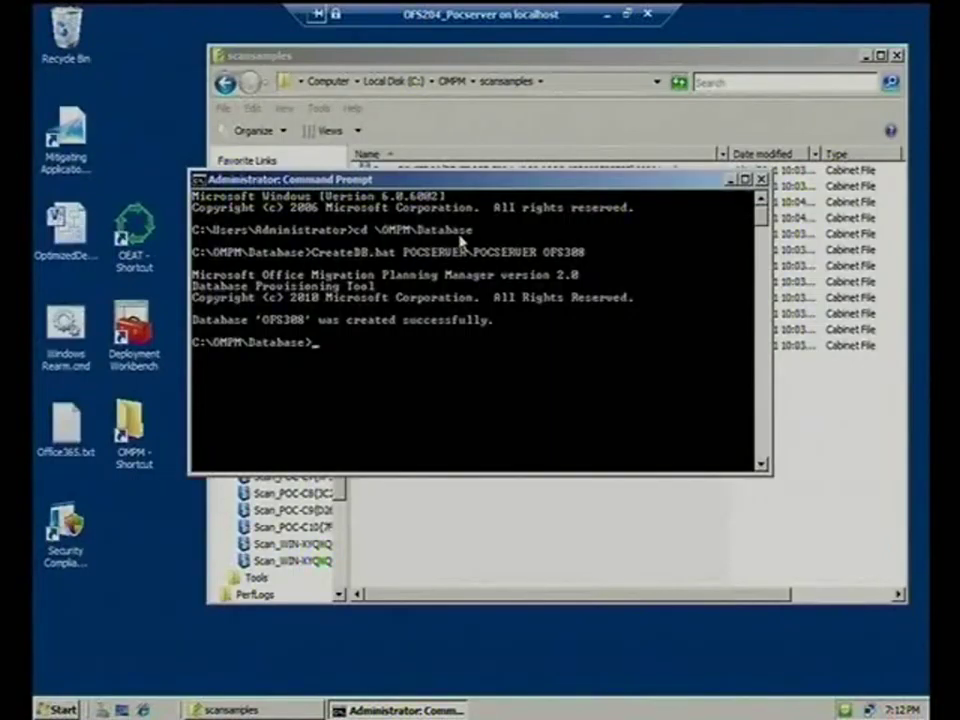
Enter the ImportScans.bat command with the arguments POCSERVER\POCSERVER and OFS308, without running it
{"action": "type", "text": "Im"}
{"action": "key", "text": "Tab"}
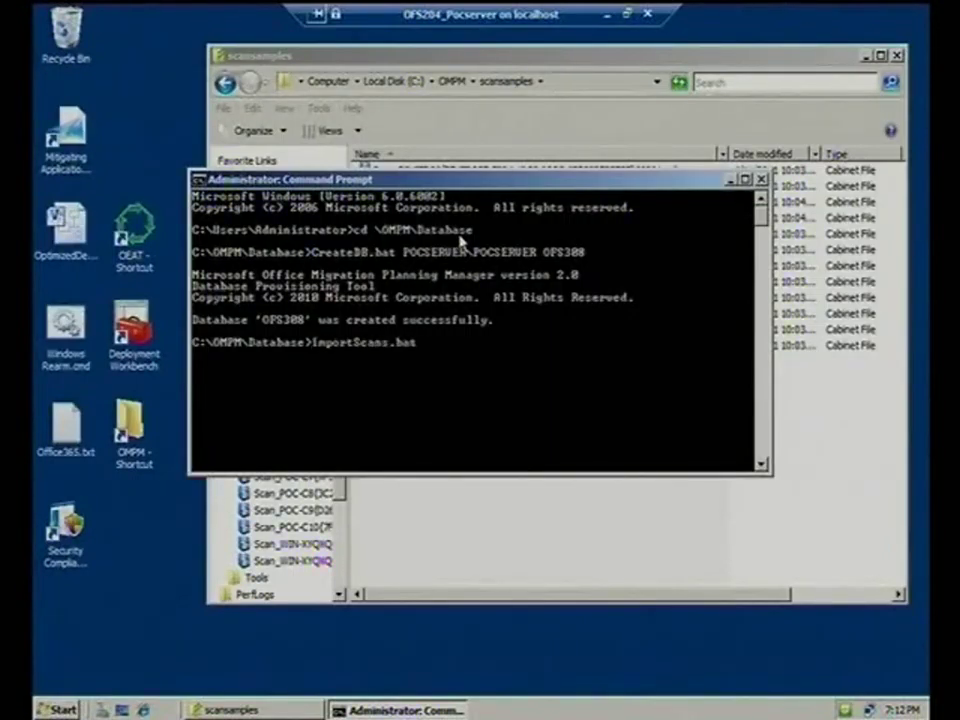
{"action": "type", "text": "POC"}
{"action": "key", "text": "BackSpace"}
{"action": "key", "text": "BackSpace"}
{"action": "key", "text": "BackSpace"}
{"action": "right_click", "coordinate": [578, 256]}
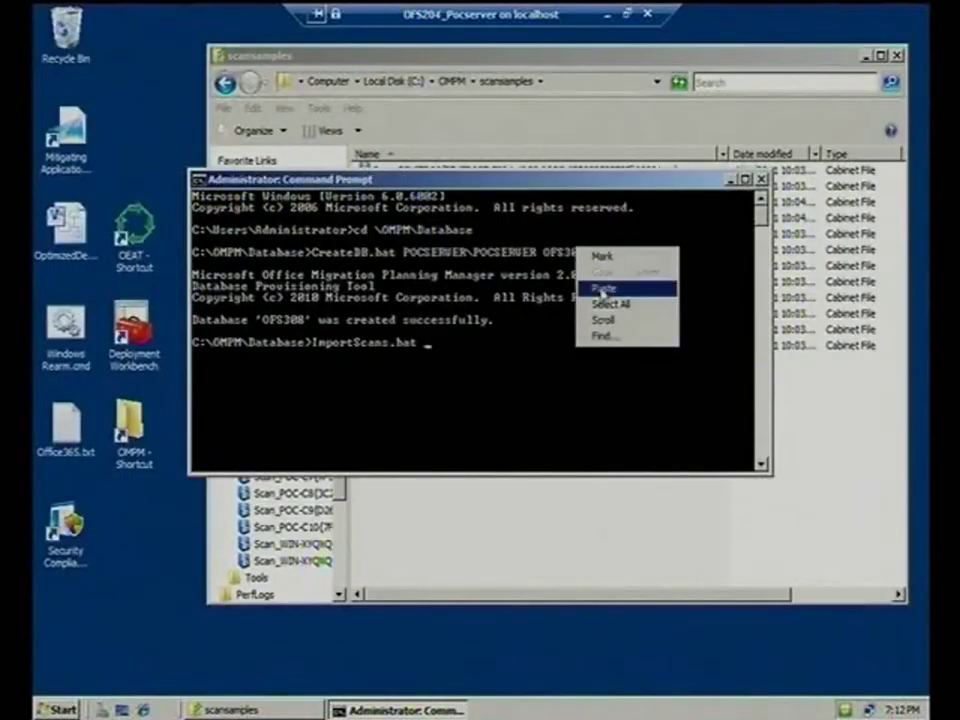
{"action": "left_click", "coordinate": [604, 288]}
Add c:\OMPM\scansamples as the source folder of the ImportScans.bat command and run the import
{"action": "type", "text": "c:"}
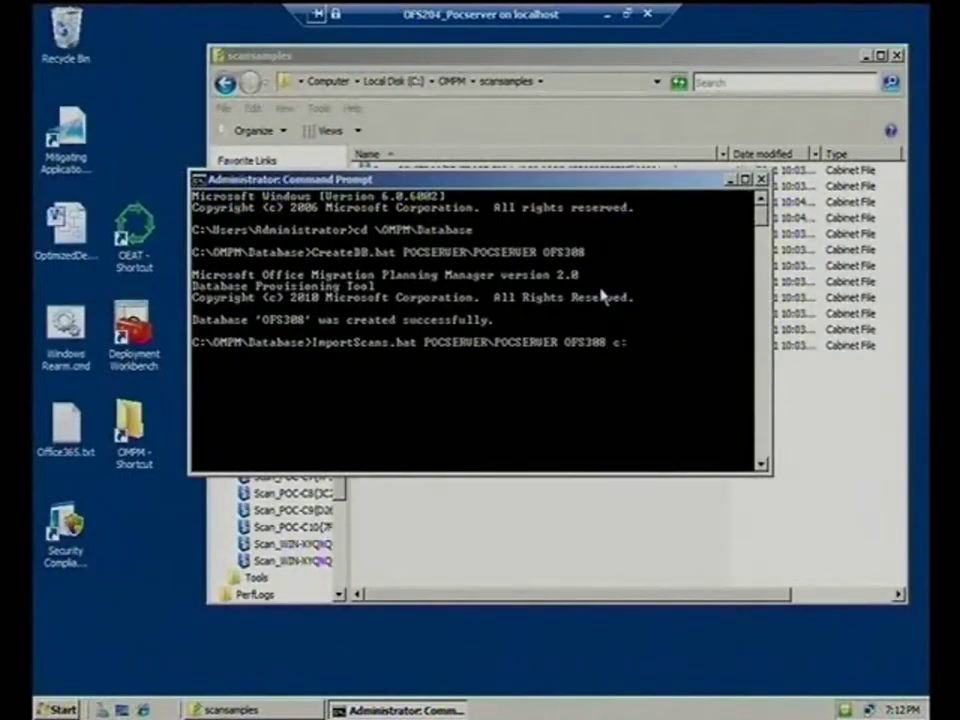
{"action": "type", "text": "\\OMPM\\Scan"}
{"action": "key", "text": "Tab"}
{"action": "key", "text": "Tab"}
{"action": "key", "text": "Tab"}
{"action": "key", "text": "Tab"}
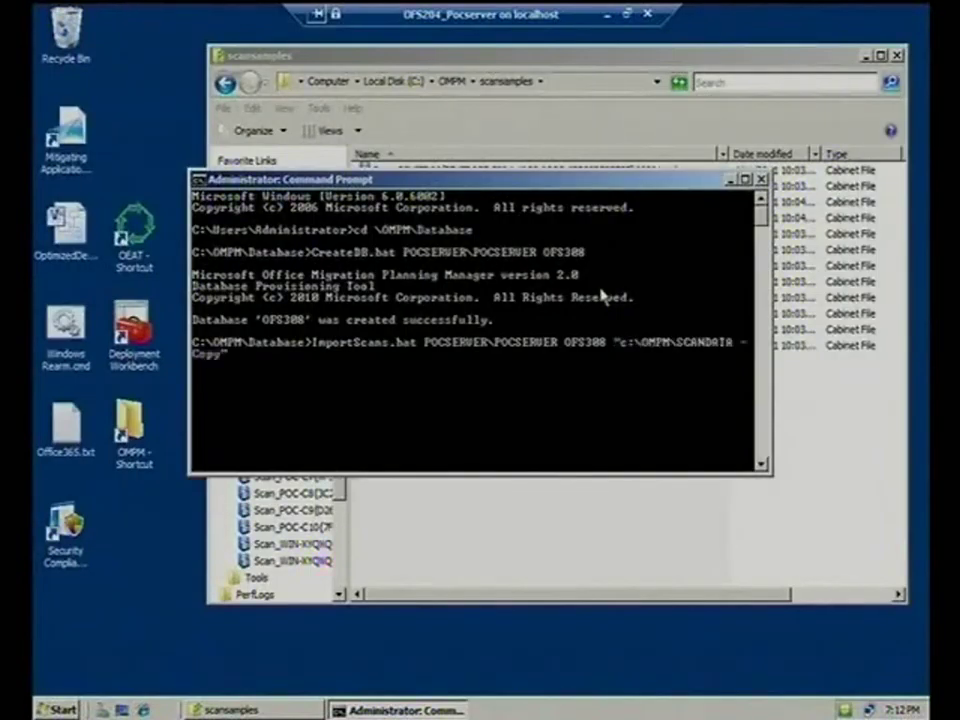
{"action": "key", "text": "Return"}
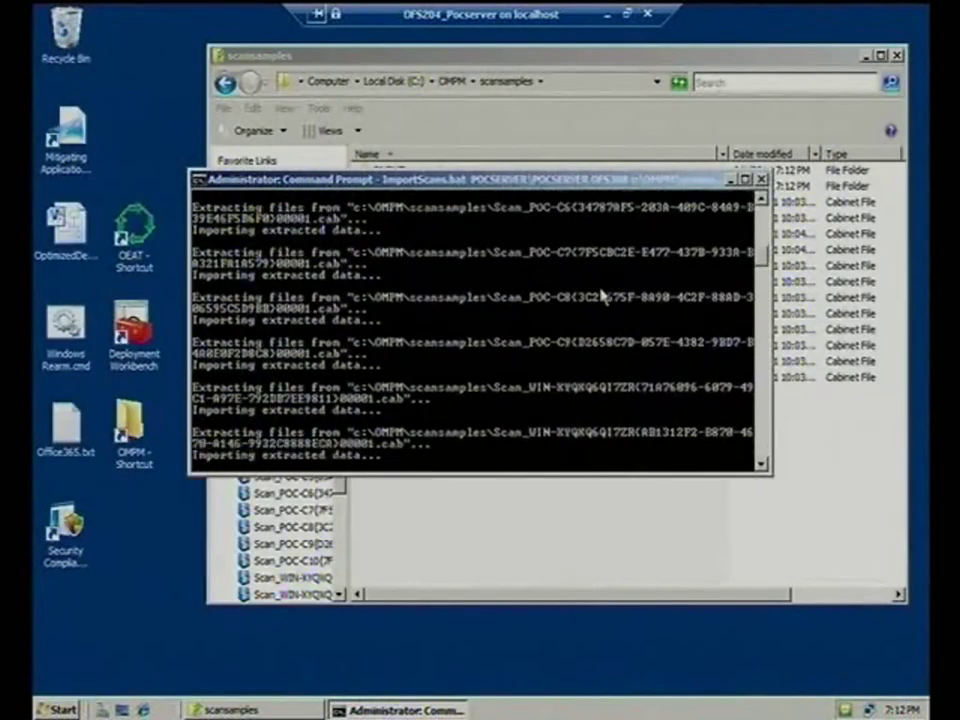
Open the report application OMPM.accdr from the C:\OMPM\Report folder and accept its security notice
{"action": "key", "text": "super"}
{"action": "left_click", "coordinate": [458, 79]}
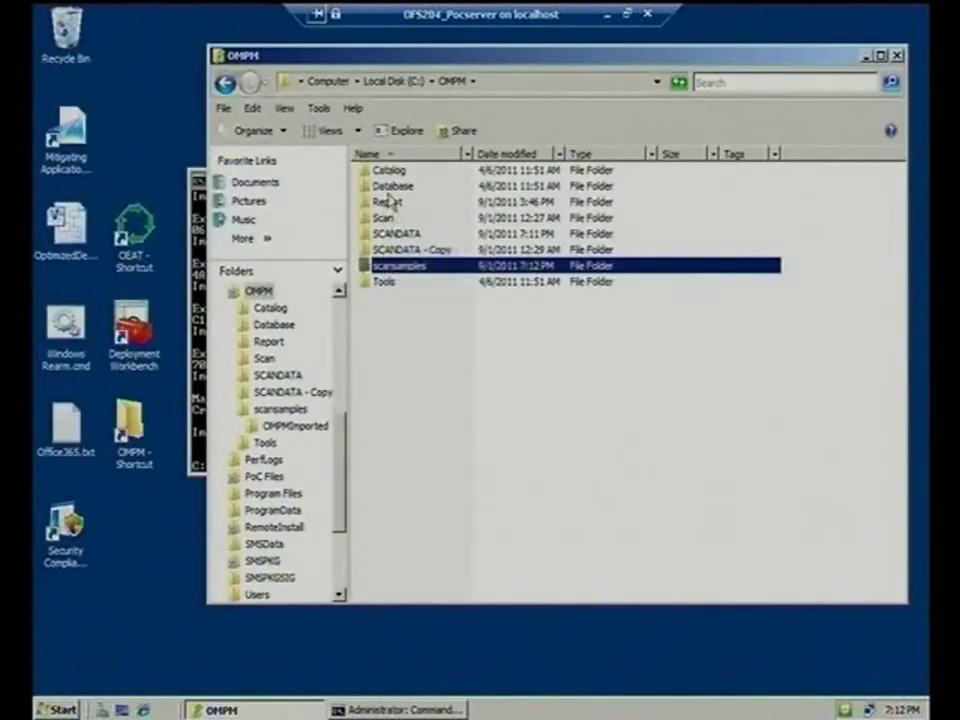
{"action": "key", "text": "d"}
{"action": "double_click", "coordinate": [388, 204]}
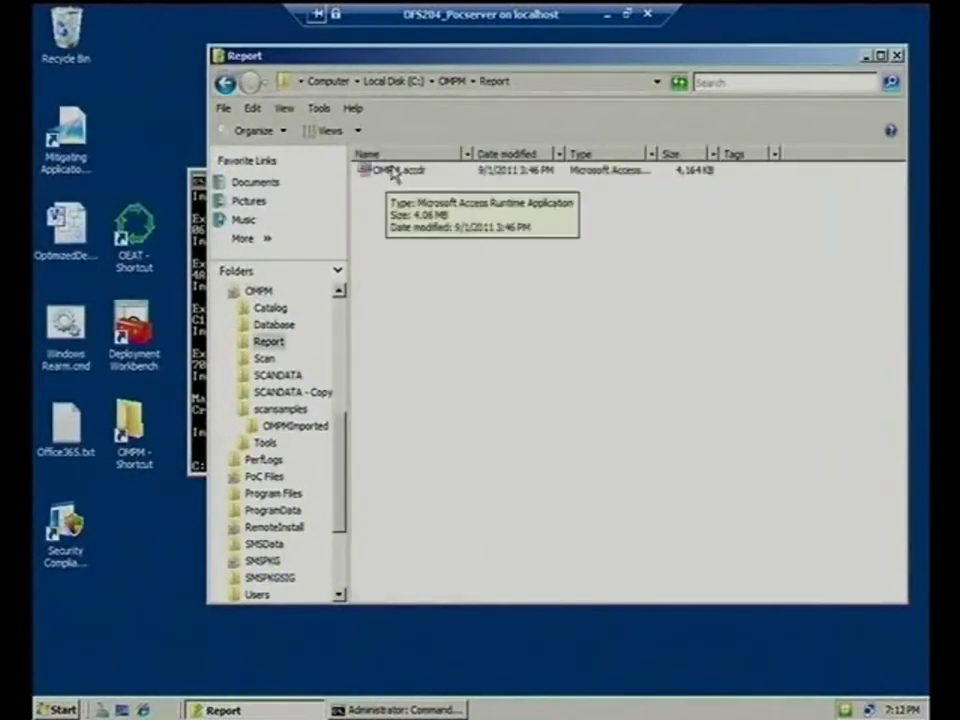
{"action": "left_click", "coordinate": [394, 172]}
{"action": "double_click", "coordinate": [394, 172]}
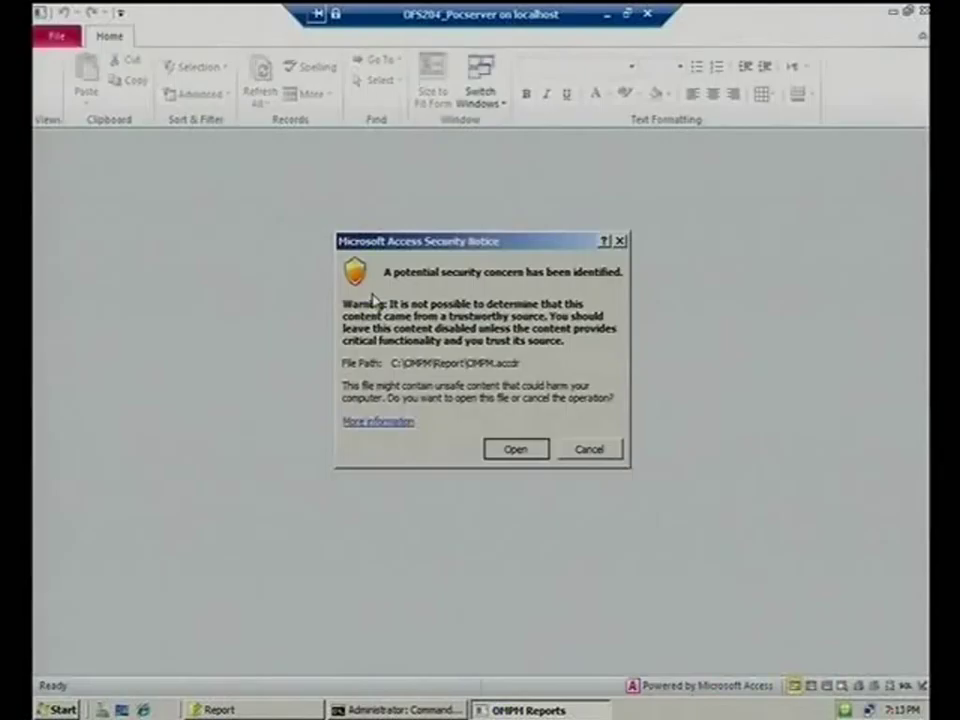
{"action": "key", "text": "Return"}
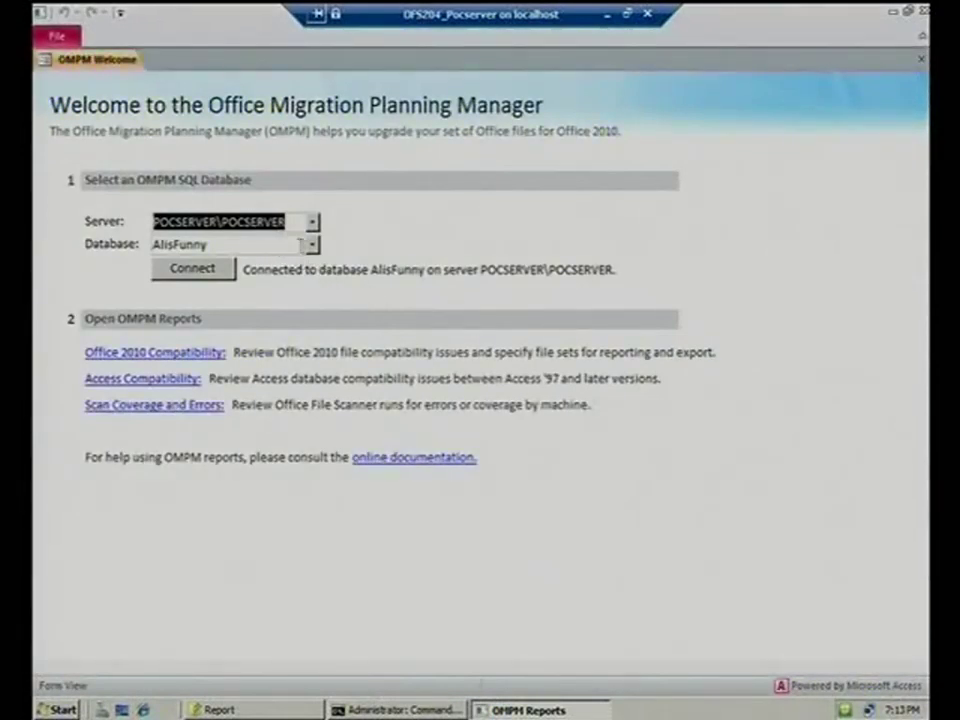
Replace the OMPM SQL database name with OFs308 and connect to it on the server POCSERVER\POCSERVER
{"action": "left_click", "coordinate": [287, 246]}
{"action": "key", "text": "BackSpace"}
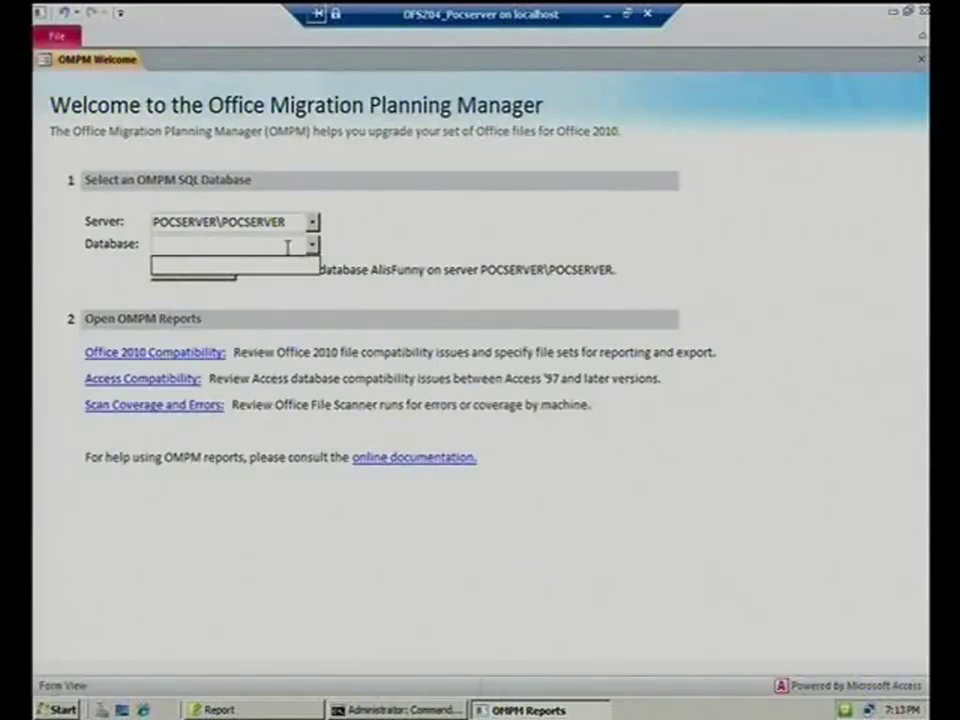
{"action": "type", "text": "OF308"}
{"action": "key", "text": "Left"}
{"action": "key", "text": "Left"}
{"action": "key", "text": "Left"}
{"action": "type", "text": "s"}
{"action": "key", "text": "Return"}
Review the issue summary, computer summary and scanned files of the Office 2010 Compatibility report, then close the report
{"action": "left_click", "coordinate": [178, 348]}
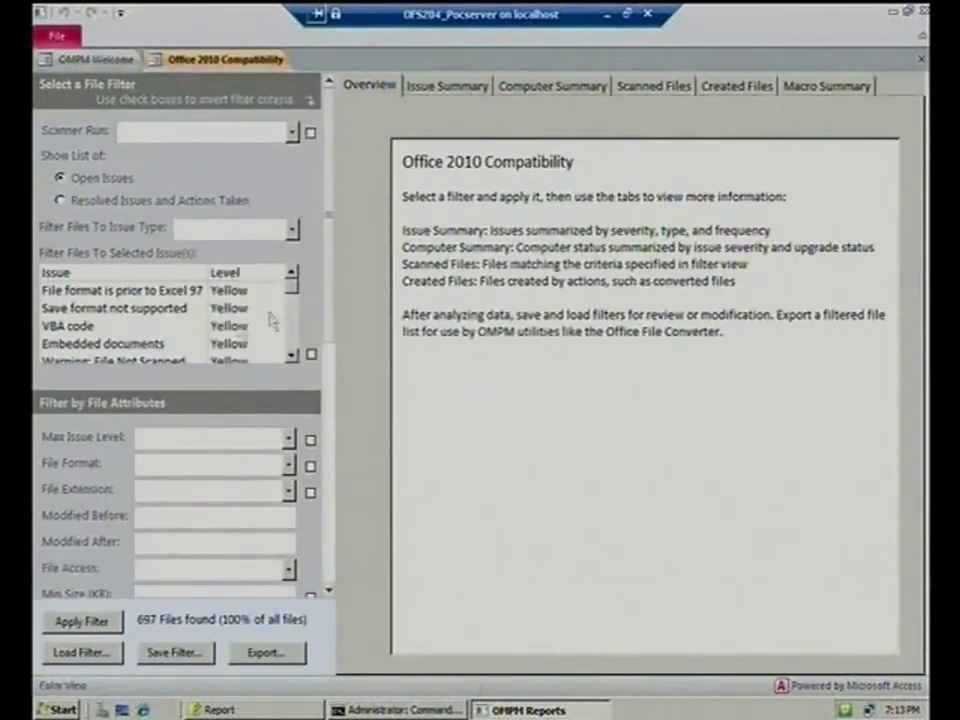
{"action": "left_click", "coordinate": [440, 88]}
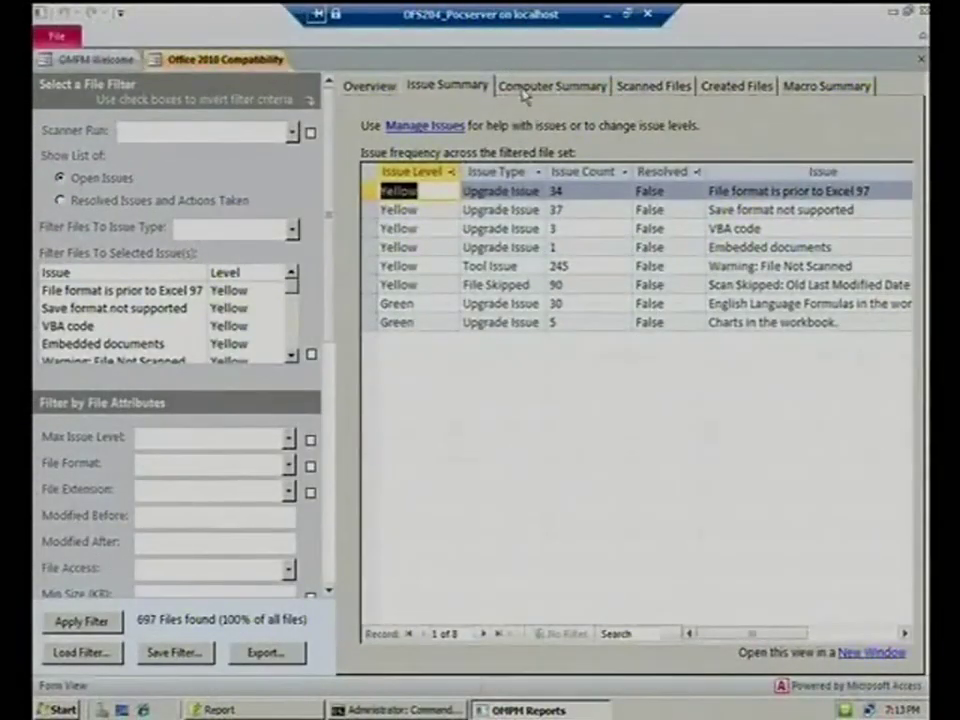
{"action": "left_click", "coordinate": [390, 88]}
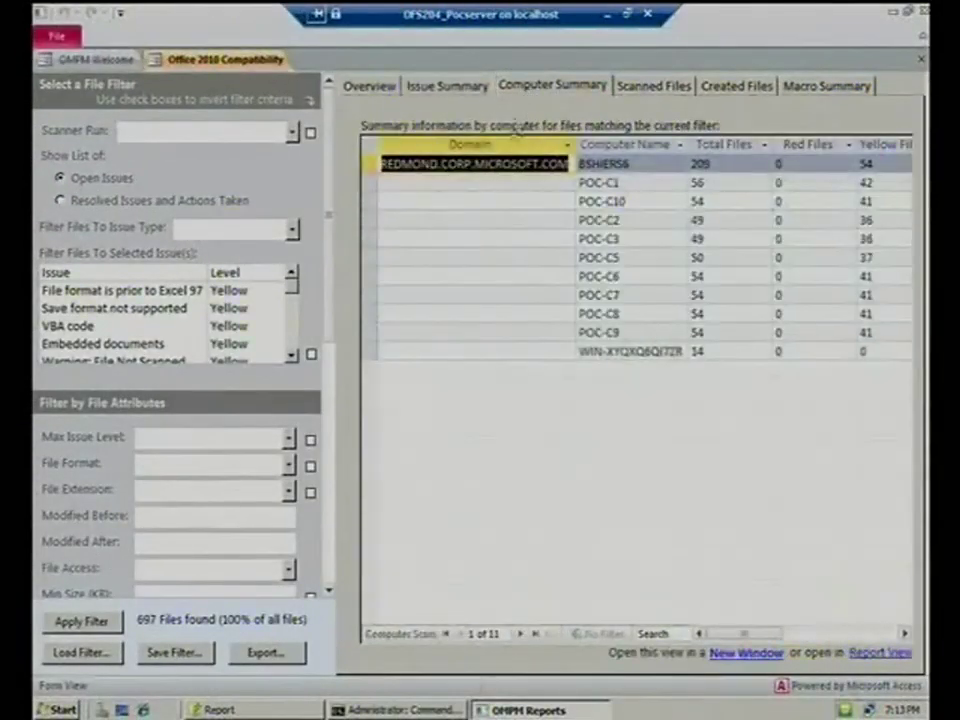
{"action": "left_click", "coordinate": [672, 88]}
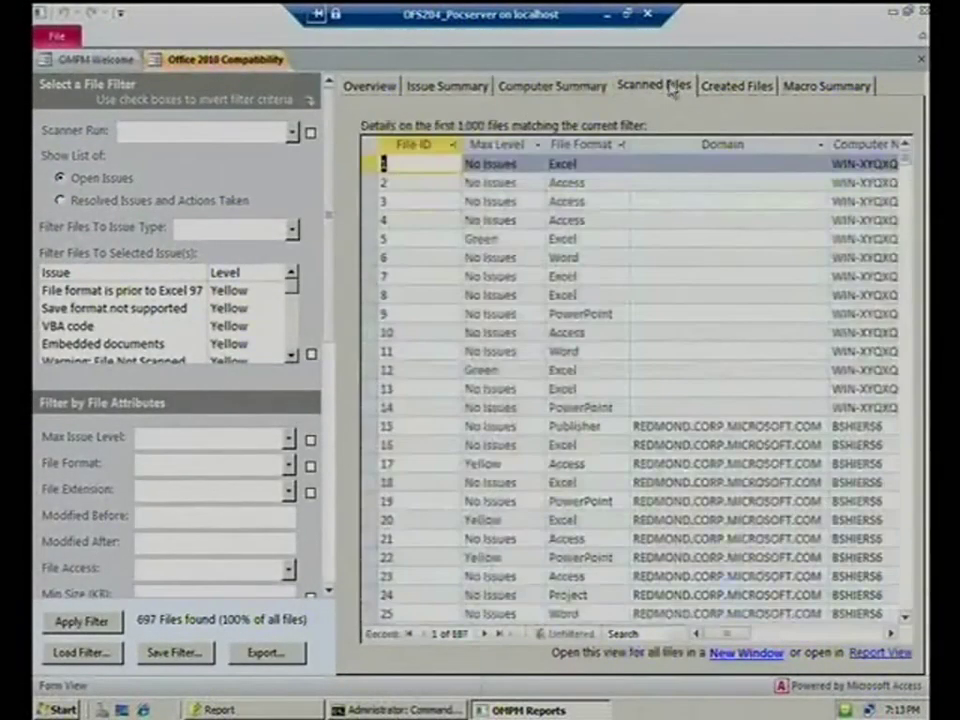
{"action": "scroll", "coordinate": [729, 248], "scroll_direction": "down", "scroll_amount": 5}
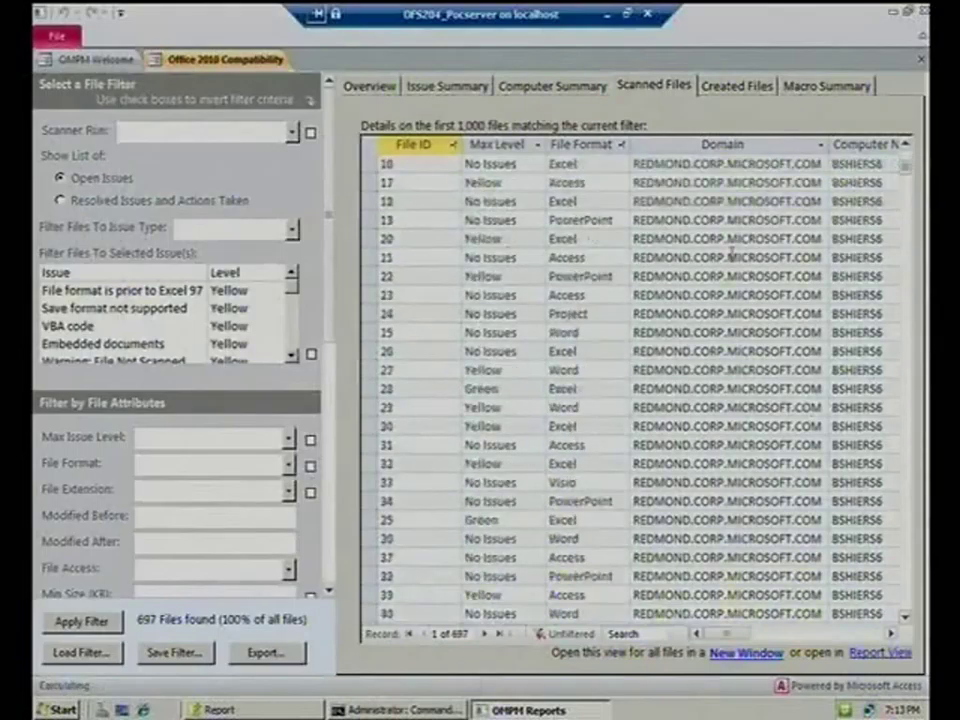
{"action": "scroll", "coordinate": [731, 253], "scroll_direction": "down", "scroll_amount": 2}
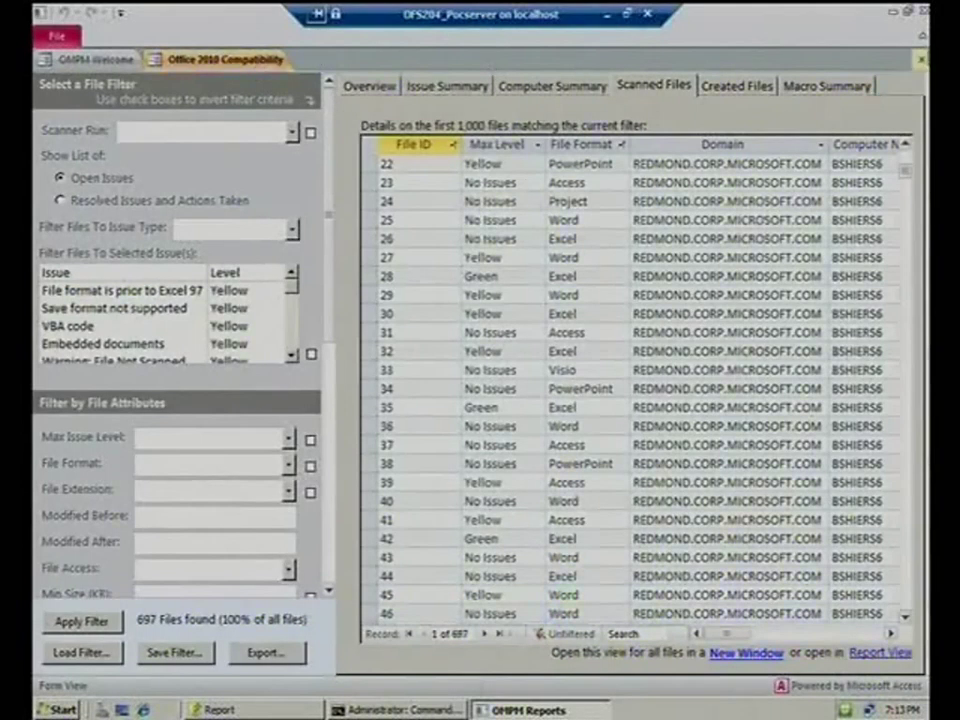
{"action": "key", "text": "ctrl+F4"}
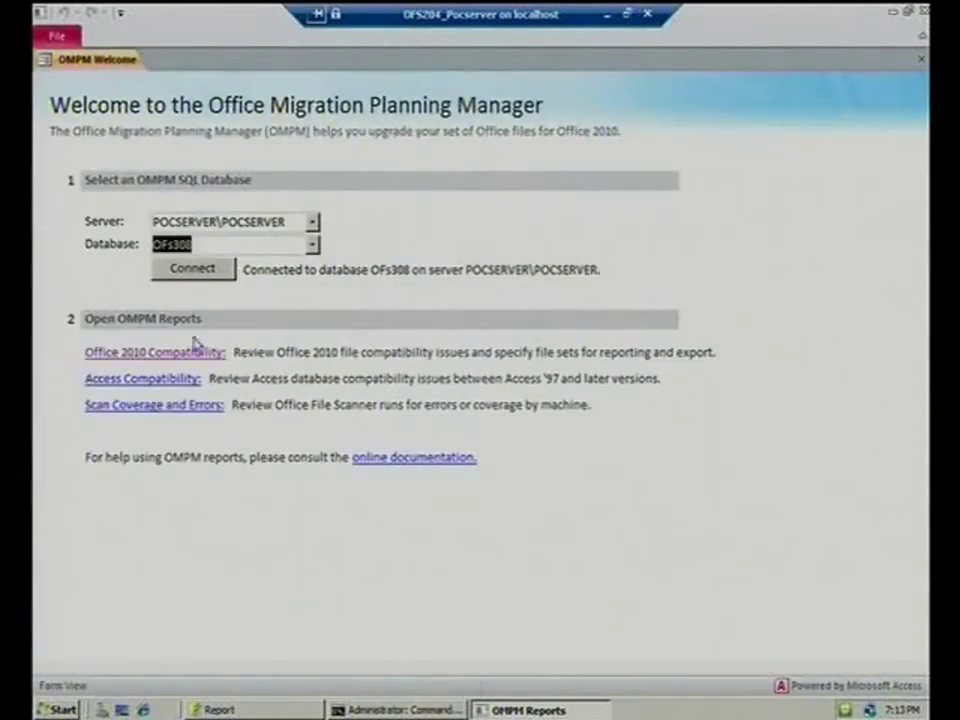
Read through the Database and Issue Details report under Access Compatibility and close it
{"action": "left_click", "coordinate": [168, 381]}
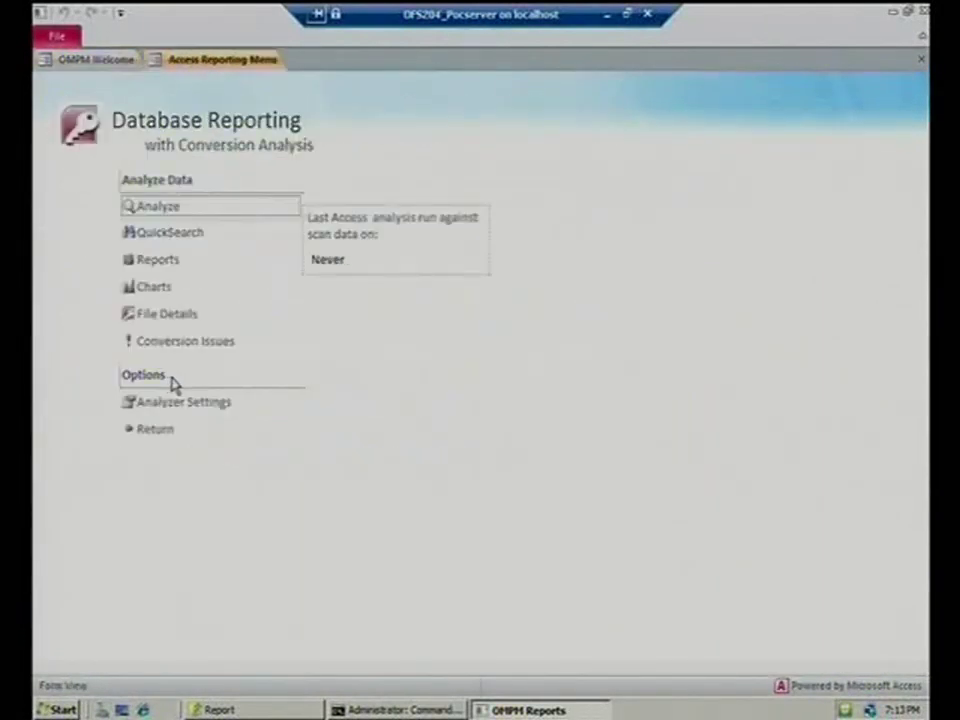
{"action": "left_click", "coordinate": [157, 259]}
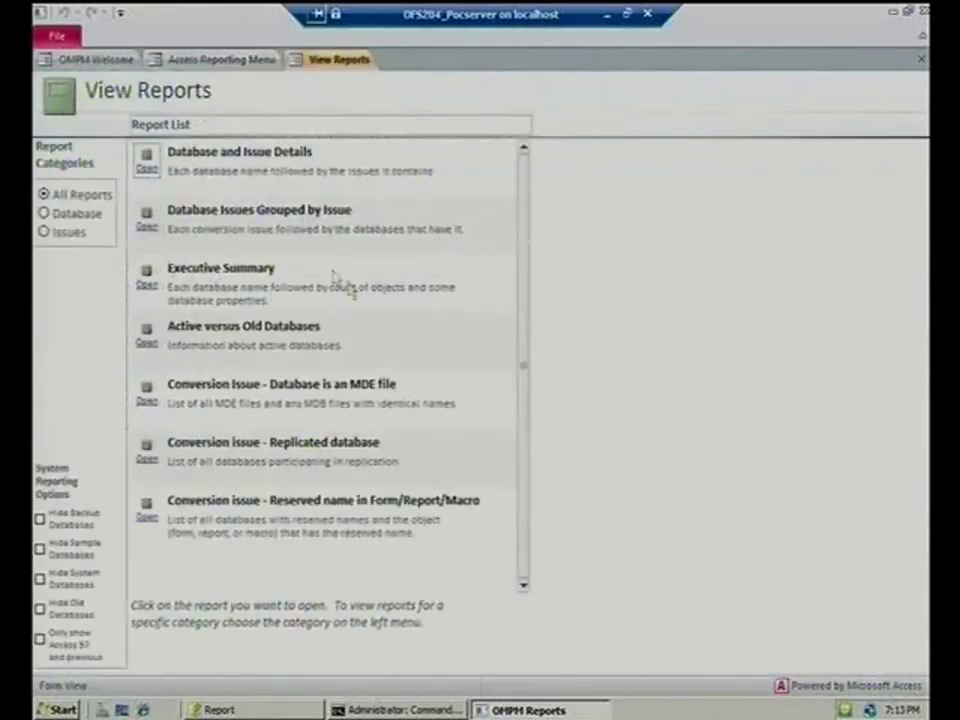
{"action": "left_click", "coordinate": [147, 168]}
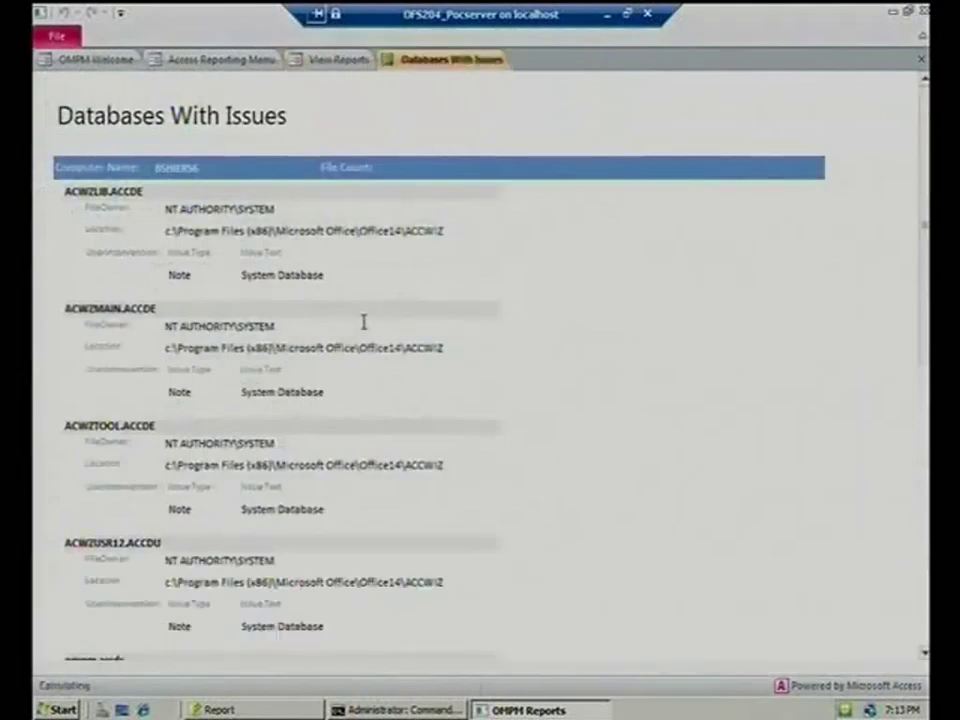
{"action": "scroll", "coordinate": [365, 352], "scroll_direction": "down", "scroll_amount": 2}
{"action": "scroll", "coordinate": [365, 354], "scroll_direction": "down", "scroll_amount": 3}
{"action": "scroll", "coordinate": [366, 363], "scroll_direction": "down", "scroll_amount": 3}
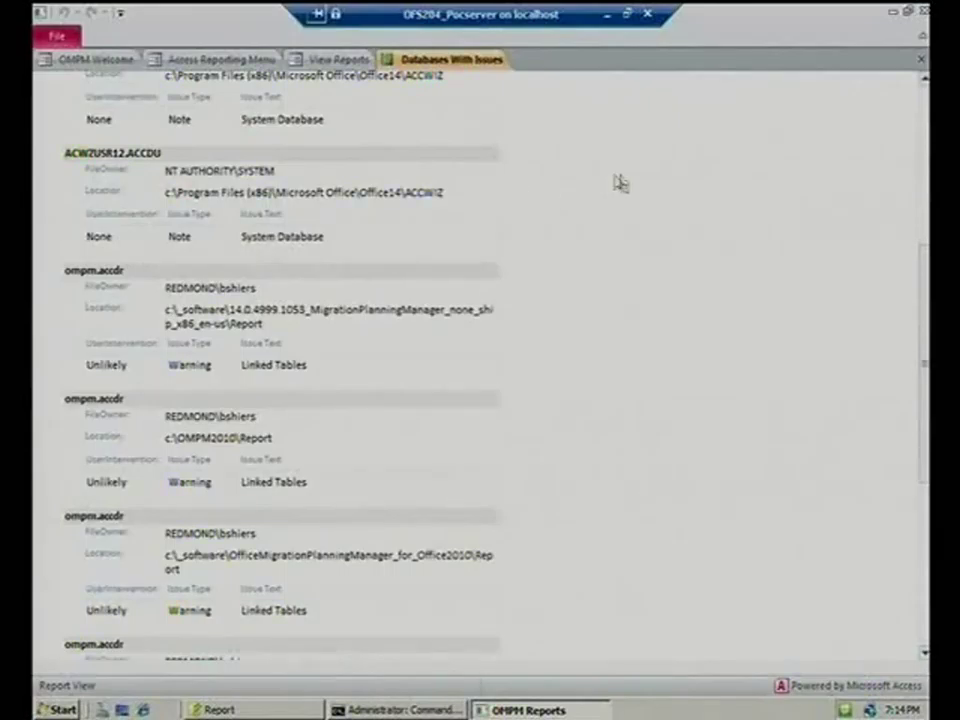
{"action": "left_click", "coordinate": [921, 61]}
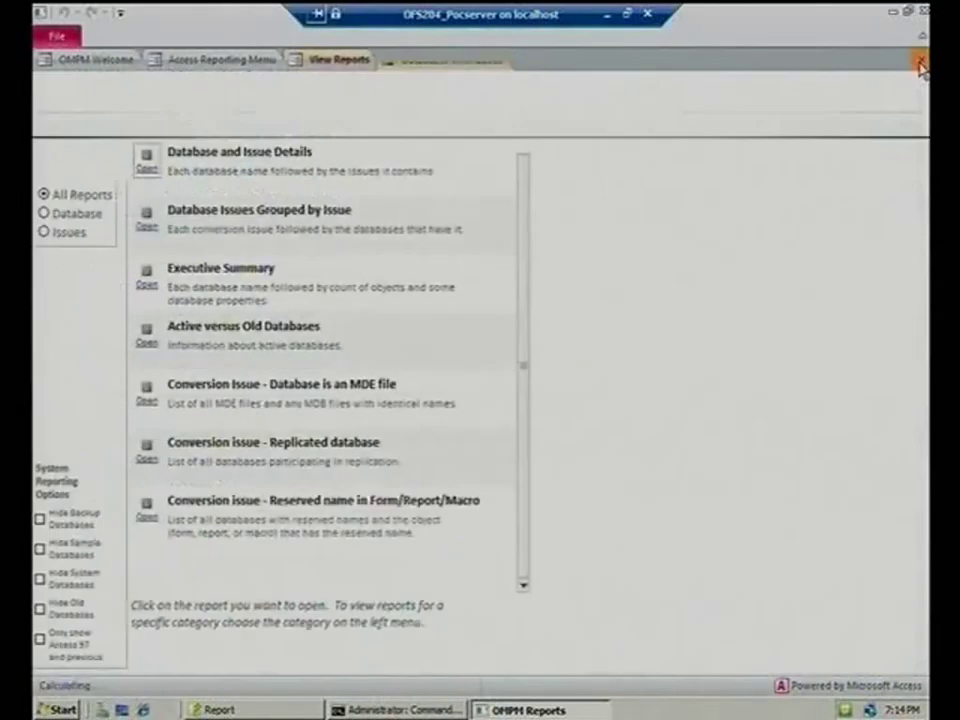
Close the OMPM reports application and disconnect the Remote Desktop session to the Pocserver machine
{"action": "left_click", "coordinate": [922, 11]}
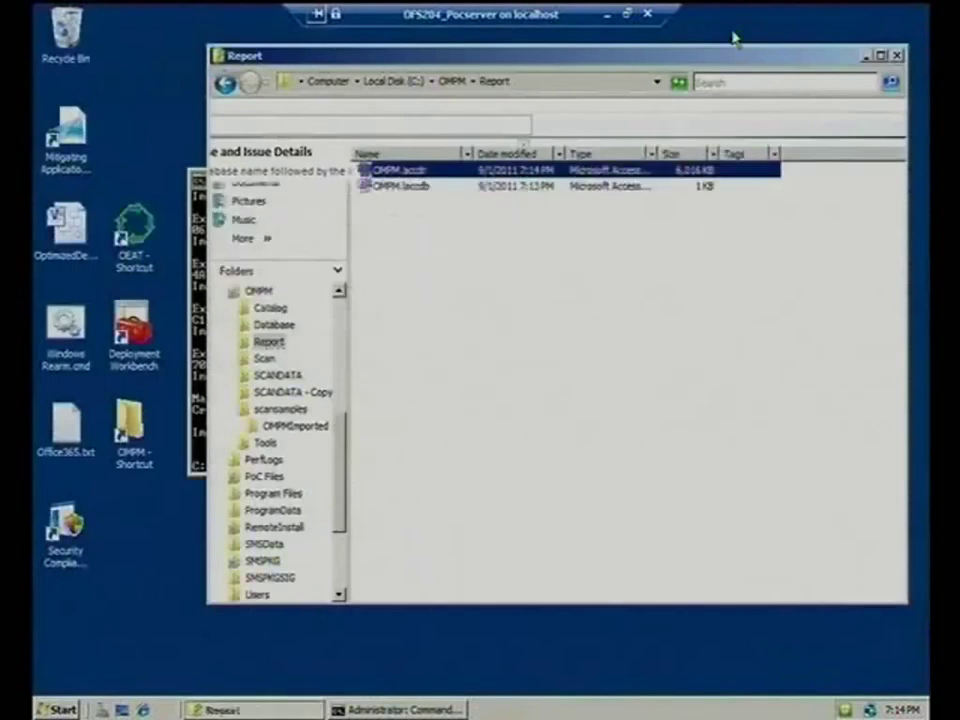
{"action": "left_click", "coordinate": [648, 14]}
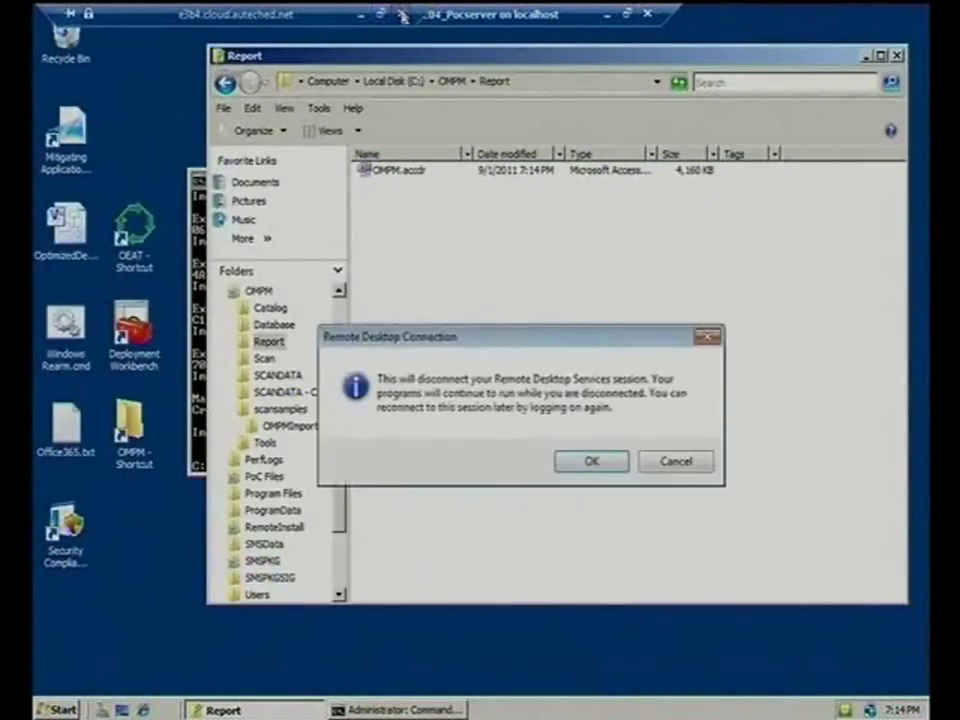
{"action": "left_click", "coordinate": [566, 462]}
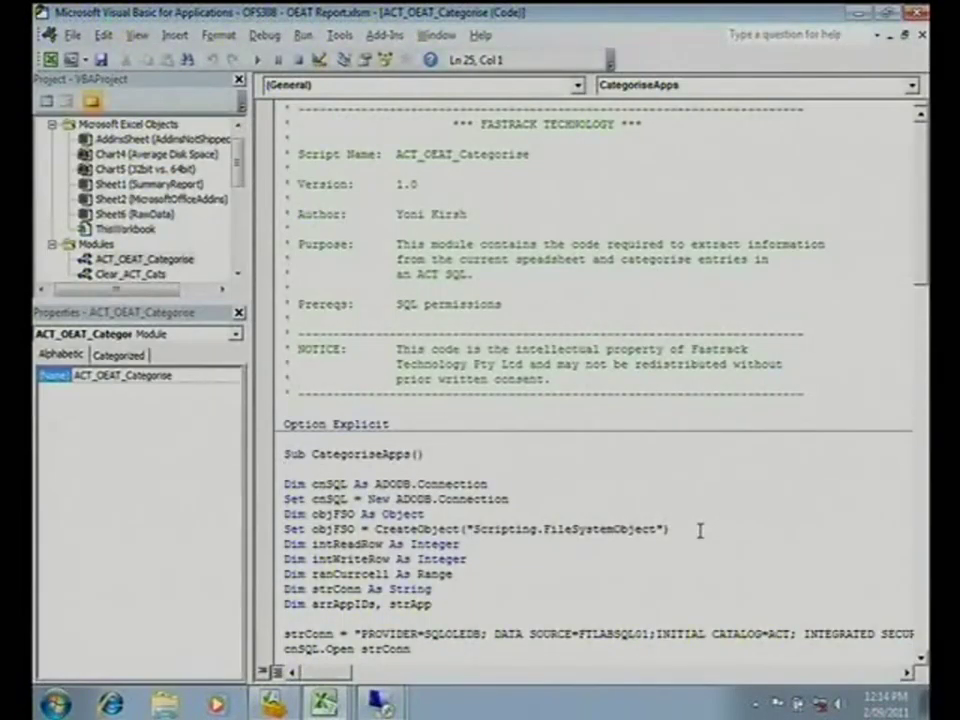
Switch to the Excel workbook OFS308 - OMPM Report.xlsm and show its Coverpage sheet
{"action": "mouse_move", "coordinate": [325, 703]}
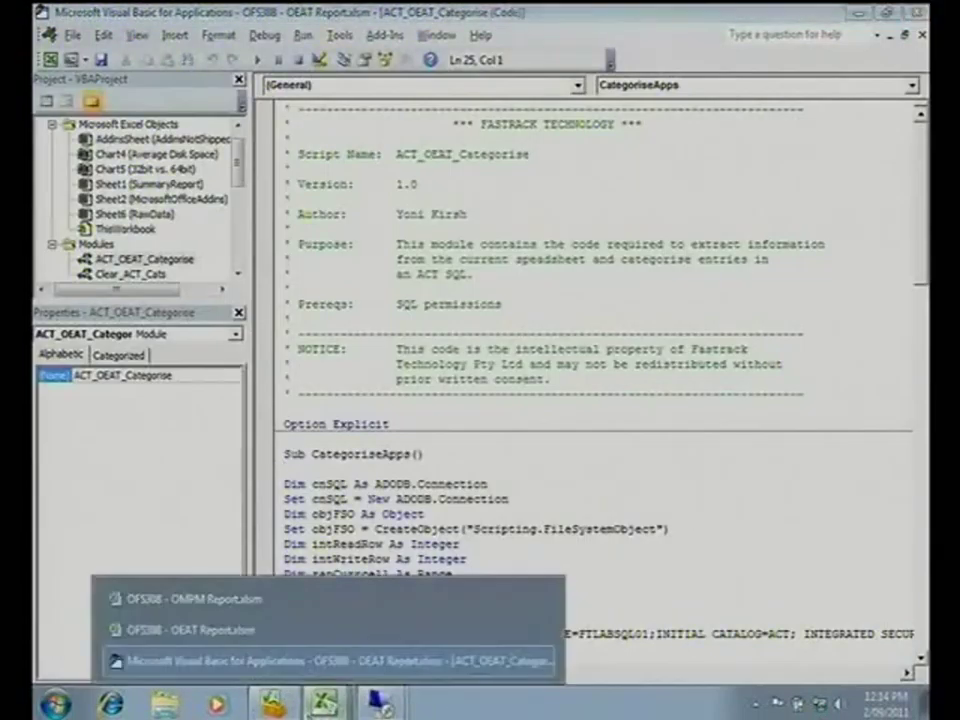
{"action": "left_click", "coordinate": [242, 600]}
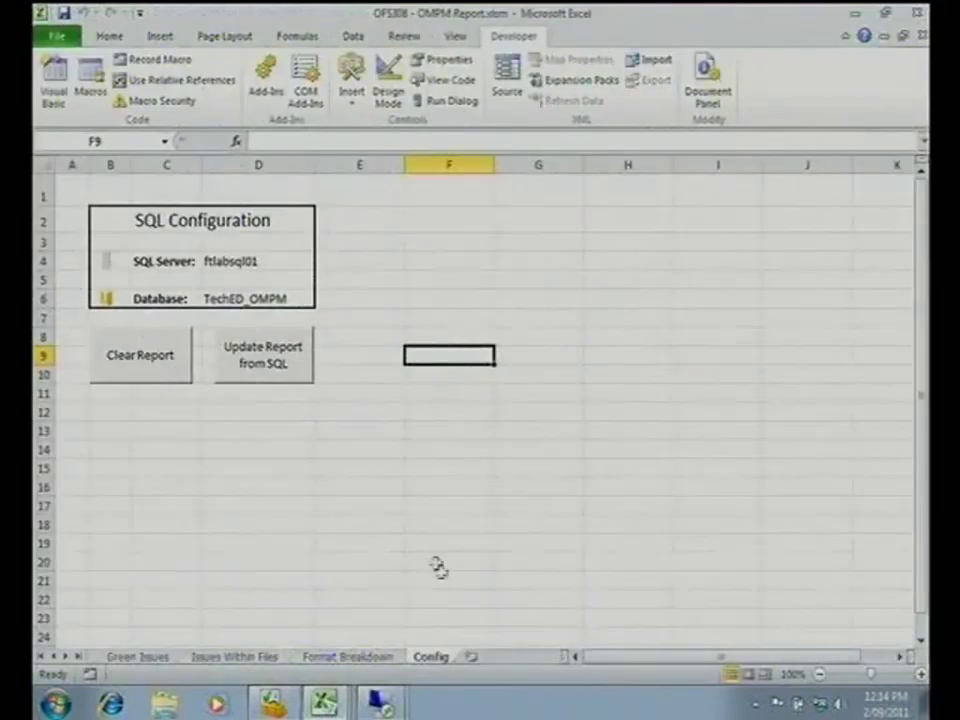
{"action": "left_click", "coordinate": [53, 657]}
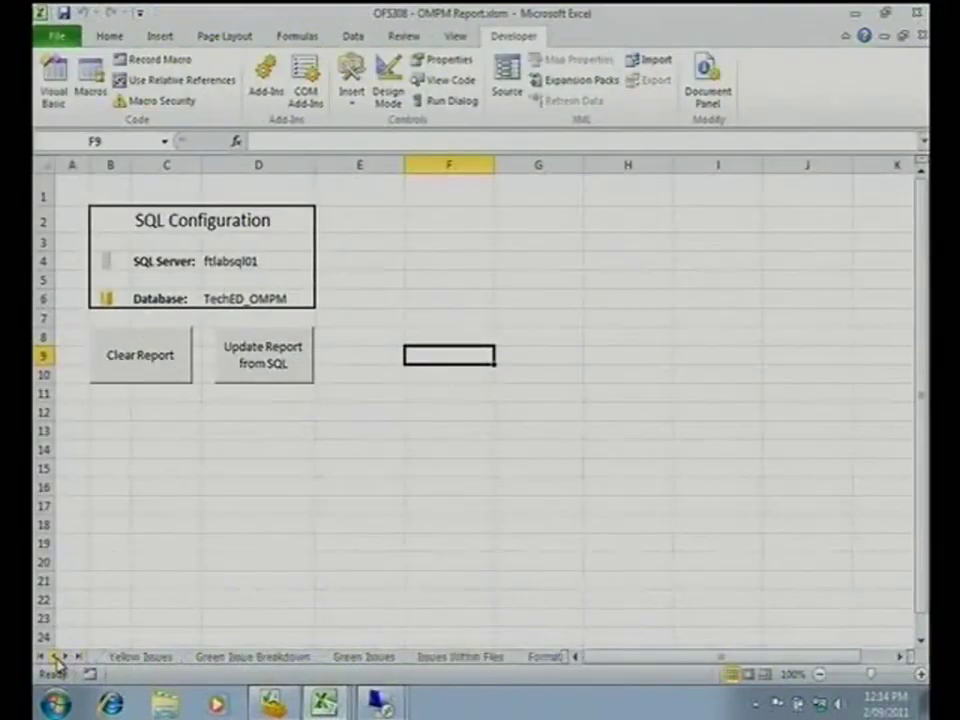
{"action": "left_click", "coordinate": [53, 657]}
{"action": "left_click", "coordinate": [53, 657]}
{"action": "left_click", "coordinate": [53, 657]}
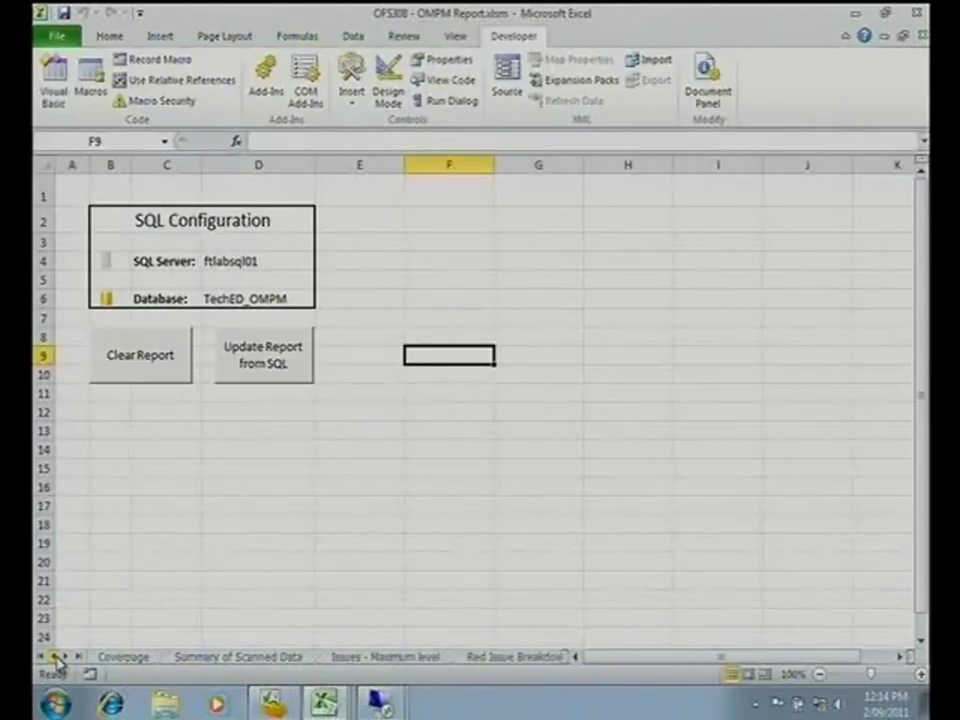
{"action": "left_click", "coordinate": [127, 658]}
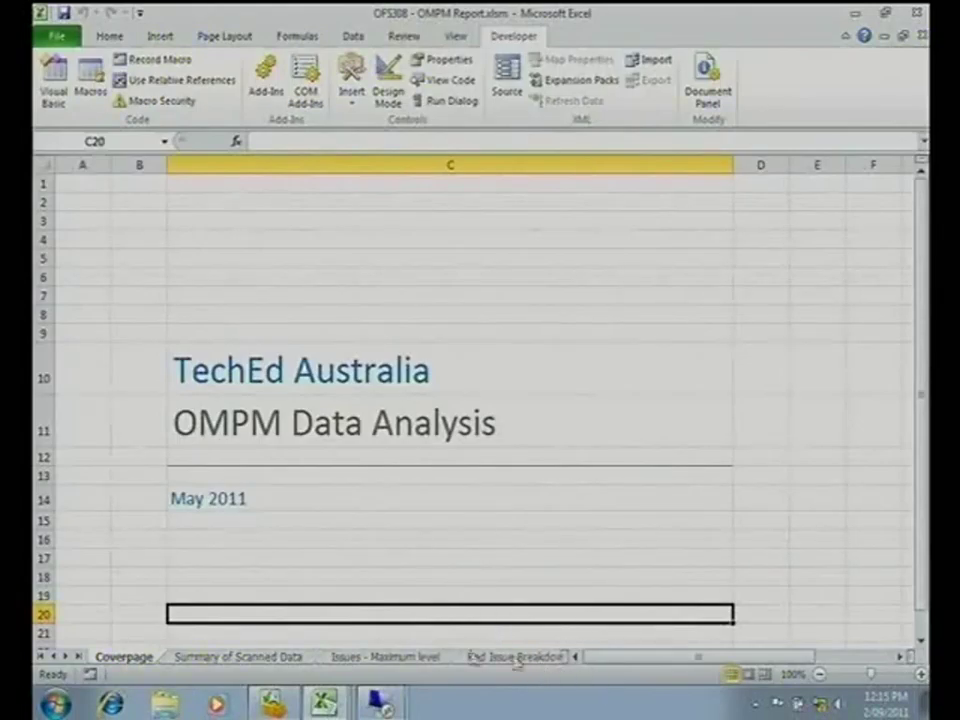
Examine the file distribution on the Summary of Scanned Data sheet and the severity charts on the Issues - Maximum level sheet
{"action": "left_click", "coordinate": [285, 662]}
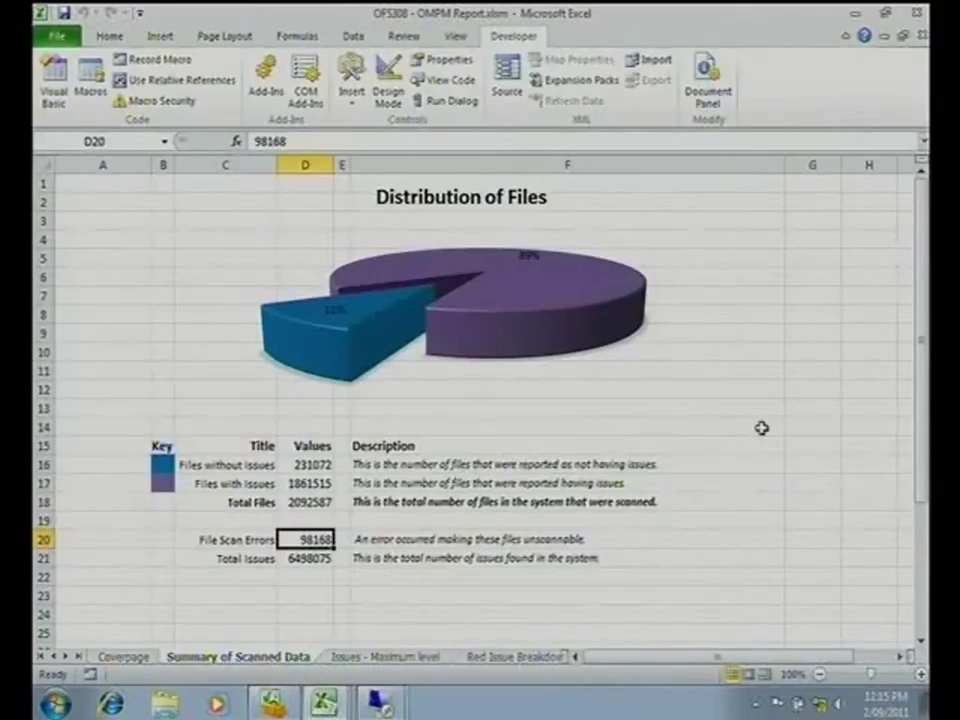
{"action": "left_click", "coordinate": [512, 660]}
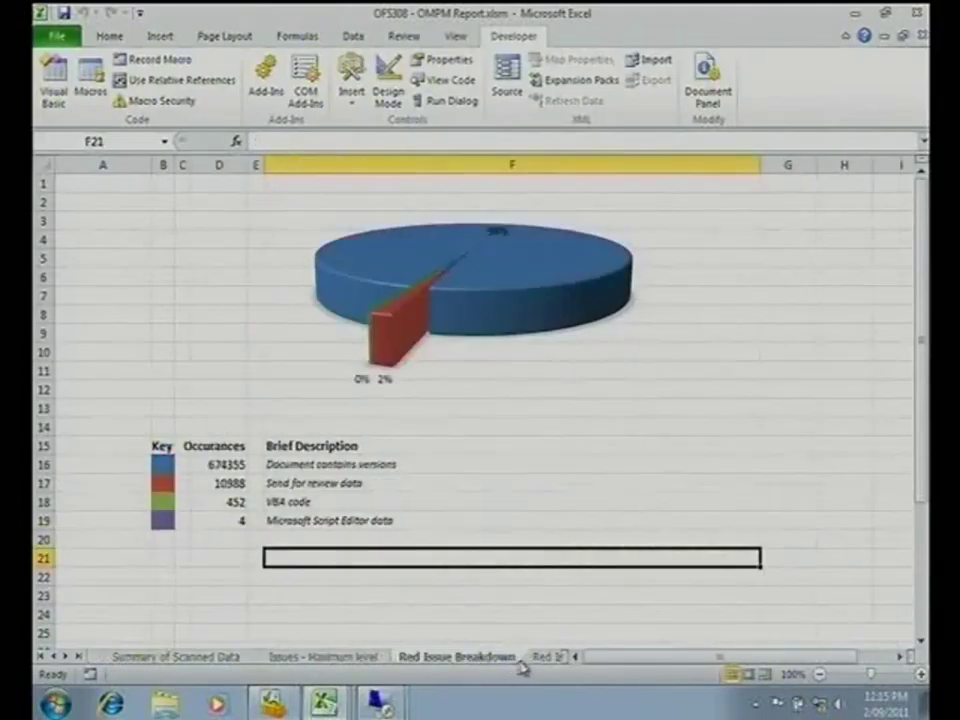
{"action": "left_click", "coordinate": [545, 660]}
{"action": "left_click", "coordinate": [163, 660]}
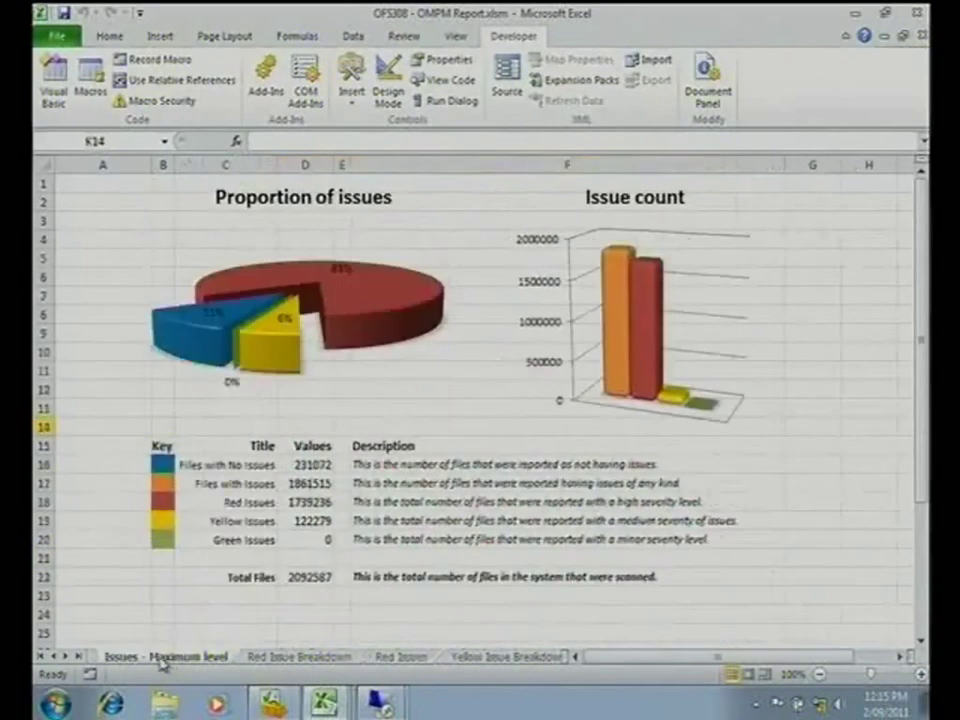
{"action": "left_click", "coordinate": [52, 658]}
{"action": "left_click", "coordinate": [258, 660]}
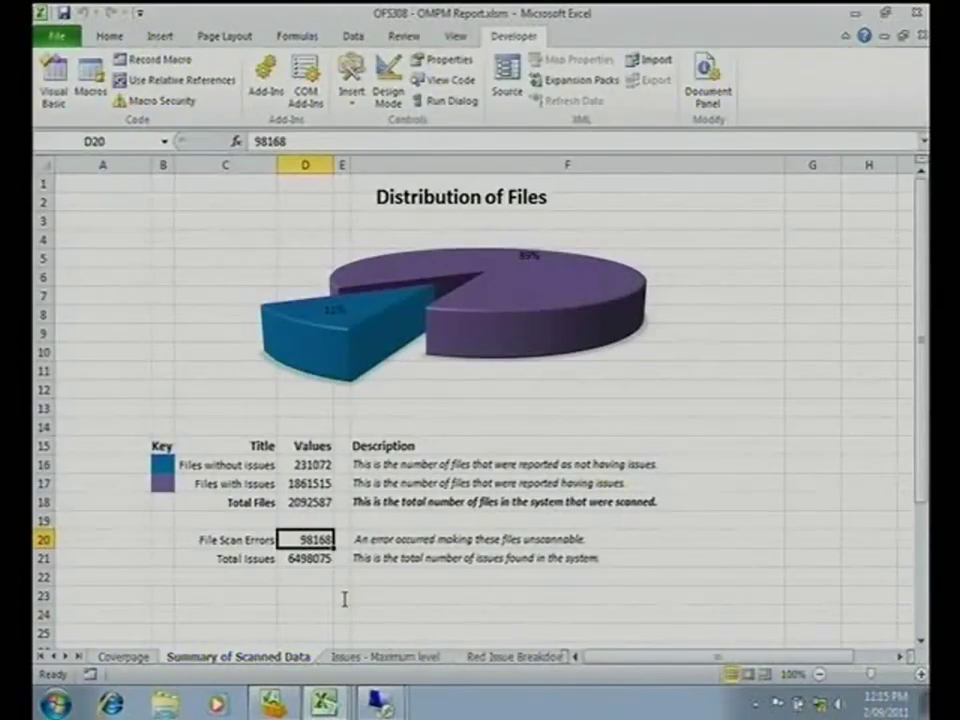
{"action": "left_click", "coordinate": [381, 658]}
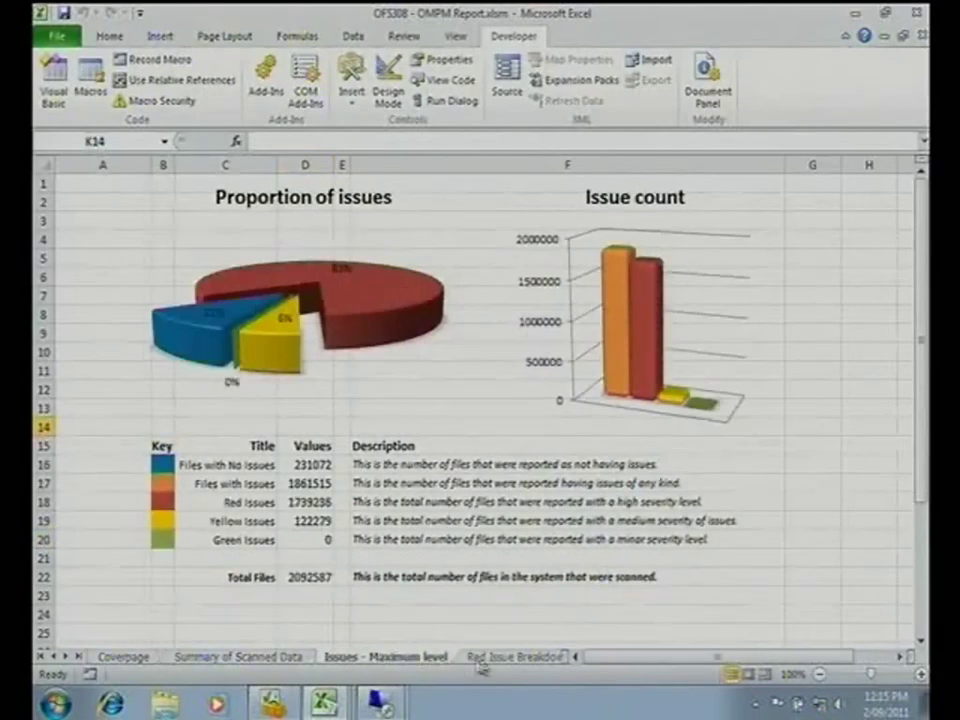
Examine the Red Issue Breakdown chart and the Red Issues descriptions of document versions and send-for-review data
{"action": "left_click", "coordinate": [508, 658]}
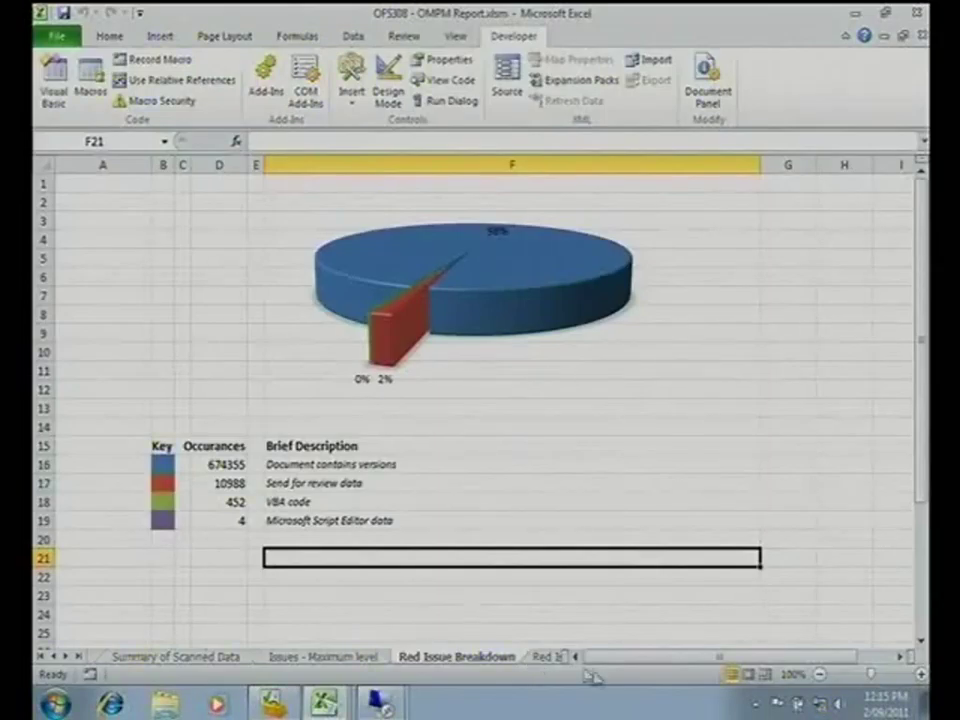
{"action": "left_click", "coordinate": [536, 657]}
{"action": "left_click", "coordinate": [418, 226]}
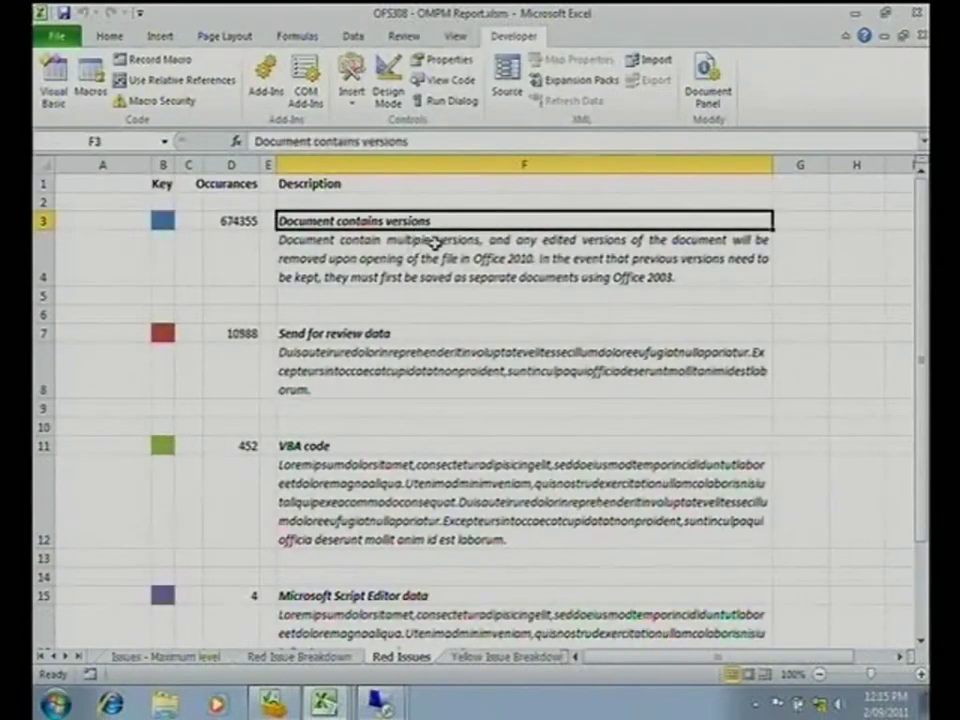
{"action": "left_click", "coordinate": [425, 245]}
{"action": "left_click", "coordinate": [360, 368]}
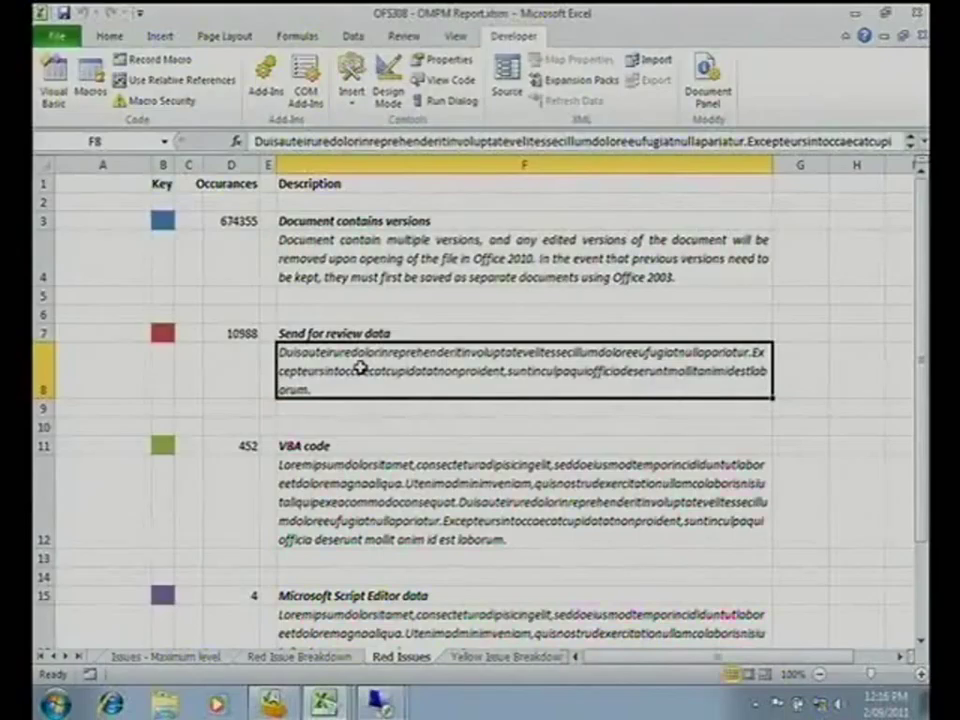
Go through the yellow issue sheets and the green issue sheets of the report, ending on Green Issues
{"action": "left_click", "coordinate": [508, 660]}
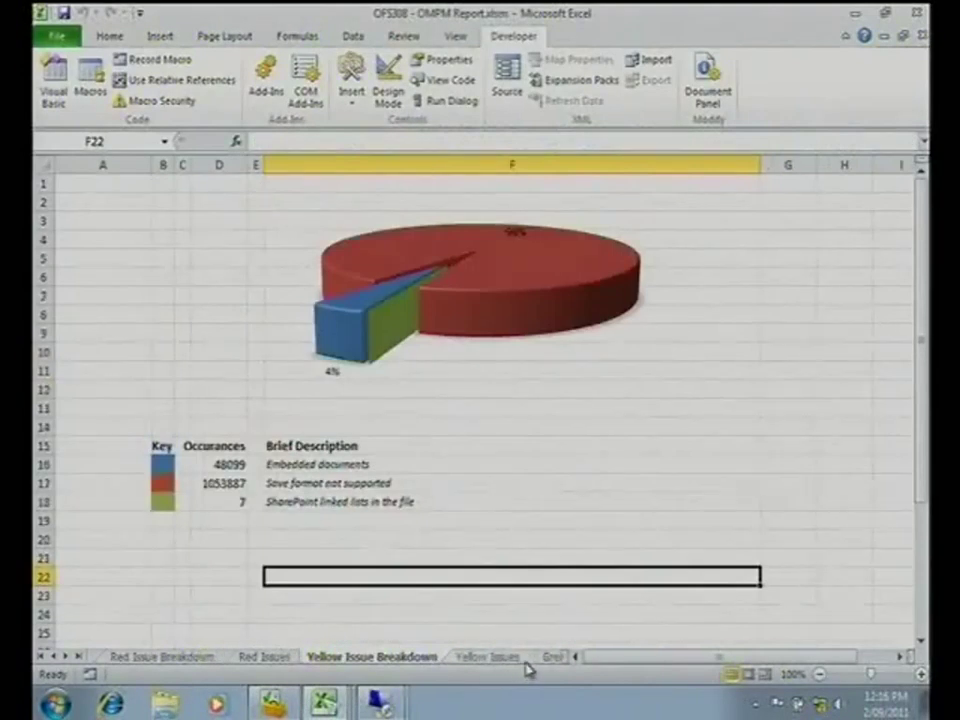
{"action": "left_click", "coordinate": [521, 659]}
{"action": "left_click", "coordinate": [540, 660]}
{"action": "left_click", "coordinate": [550, 660]}
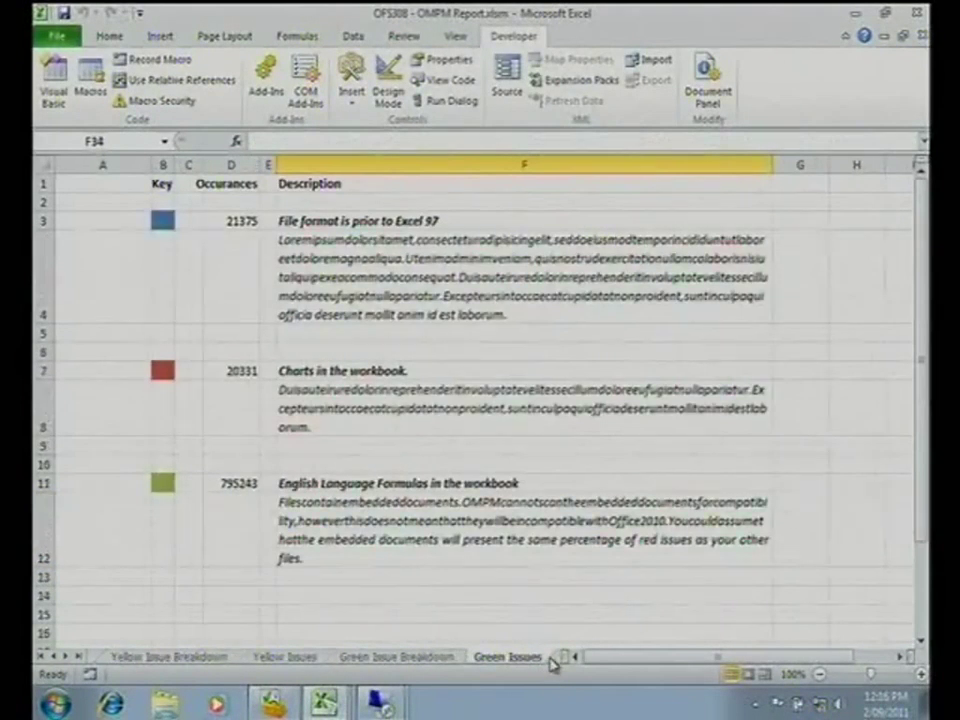
Examine the issue-count chart on the Issues Within Files sheet and the file-type and issue distributions on the Format Breakdown sheet
{"action": "left_click", "coordinate": [552, 664]}
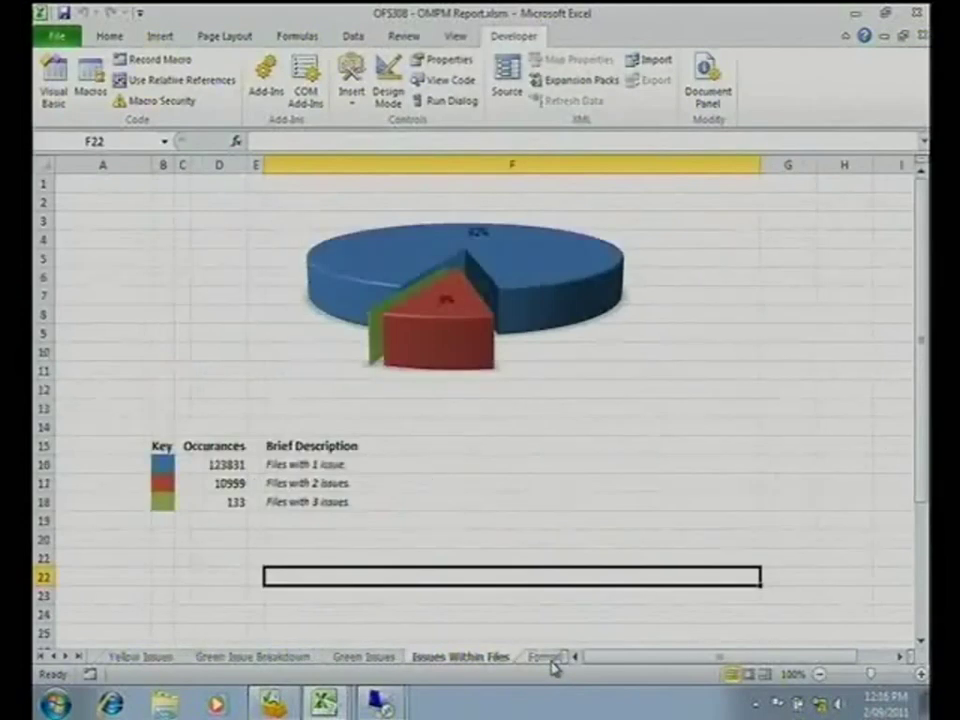
{"action": "left_click", "coordinate": [551, 662]}
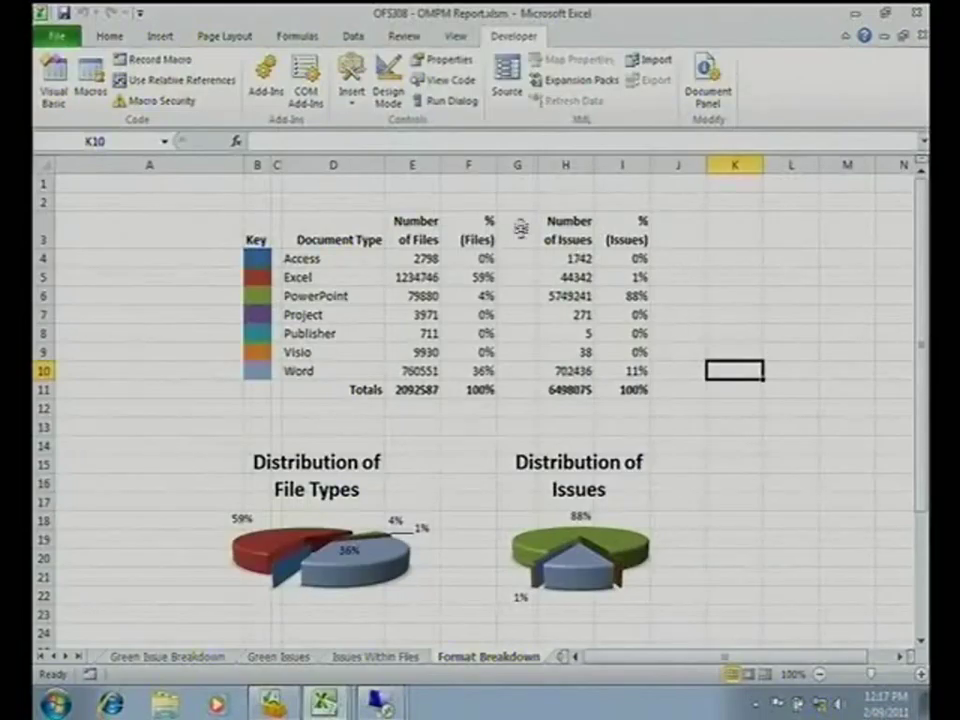
Clear the report from the Config sheet and check the Format Breakdown, Issues Within Files and Green Issues sheets
{"action": "left_click", "coordinate": [561, 656]}
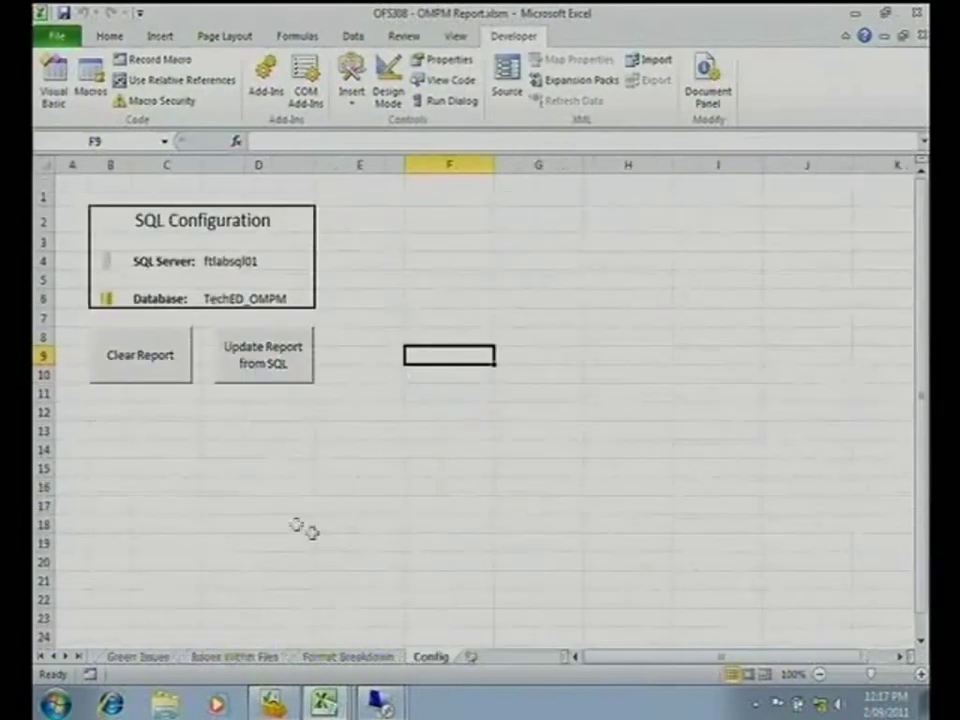
{"action": "left_click", "coordinate": [338, 659]}
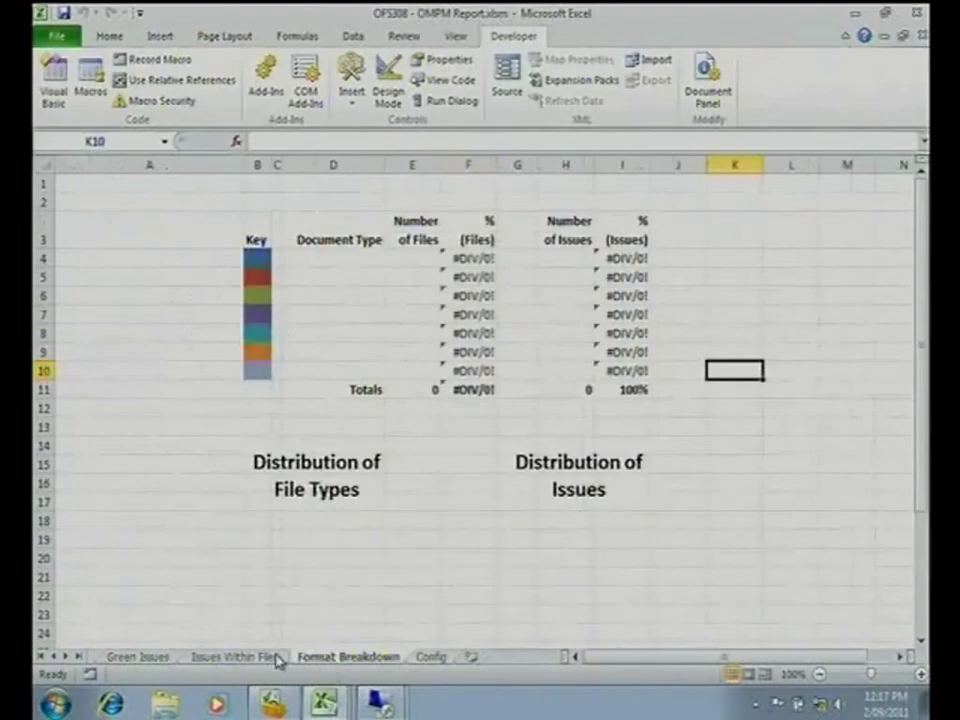
{"action": "left_click", "coordinate": [250, 660]}
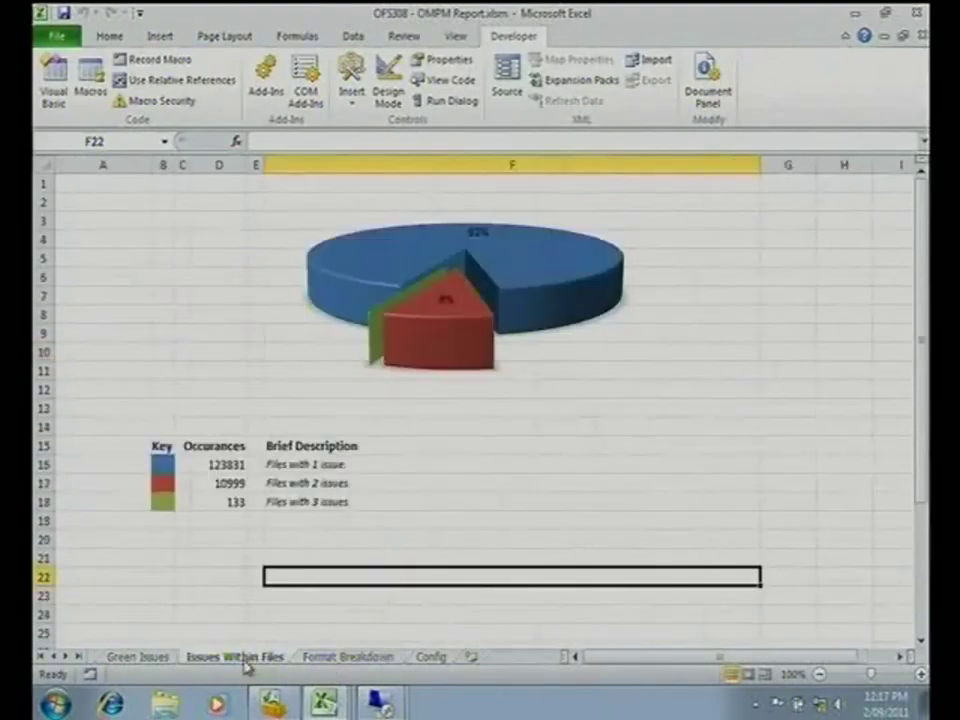
{"action": "left_click", "coordinate": [165, 670]}
Update the report from the TechED_OMPM database on SQL Server ftlabsql01 using the Config sheet
{"action": "left_click", "coordinate": [447, 661]}
{"action": "left_click", "coordinate": [398, 248]}
{"action": "left_click", "coordinate": [286, 370]}
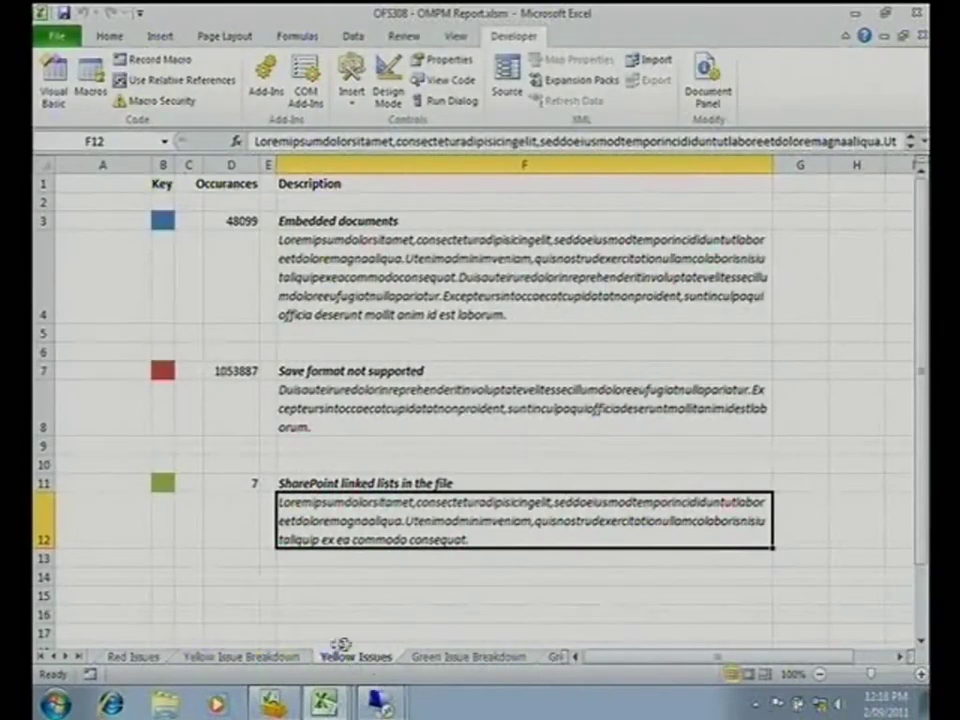
Open the SQL_Query_OMPM module of the OMPM report in the Visual Basic editor and examine its connection string
{"action": "left_click", "coordinate": [57, 78]}
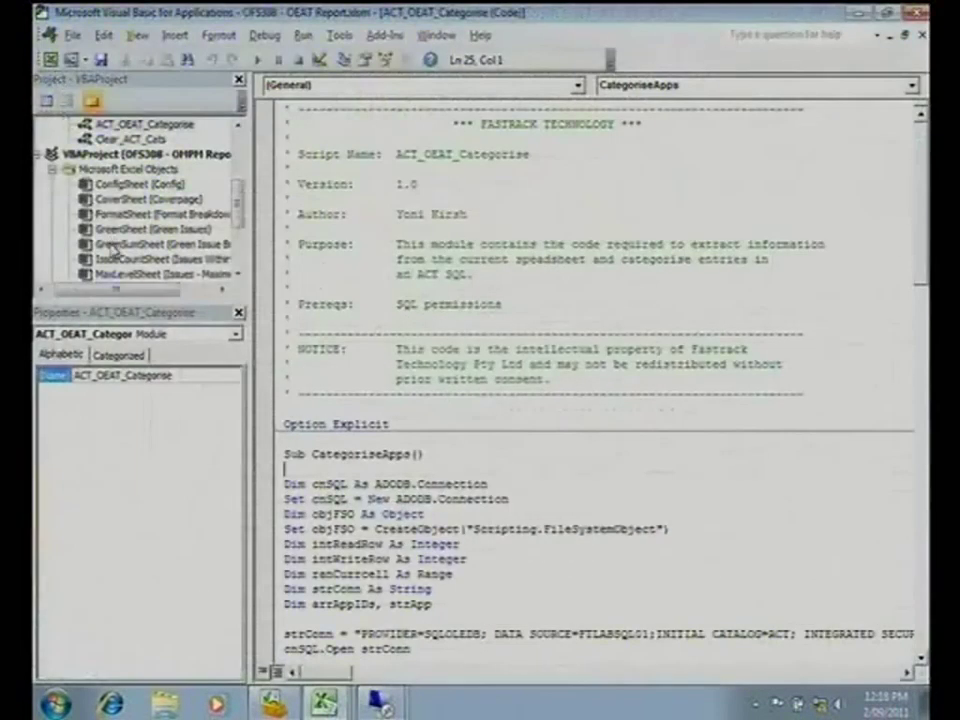
{"action": "left_click_drag", "start_coordinate": [240, 208], "coordinate": [240, 242]}
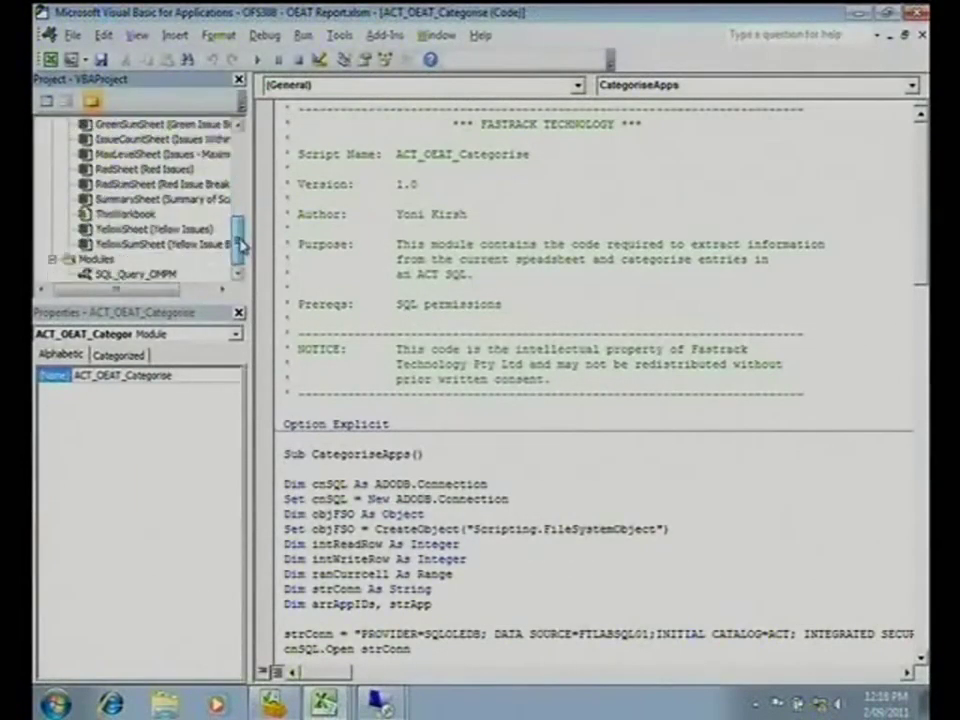
{"action": "double_click", "coordinate": [100, 273]}
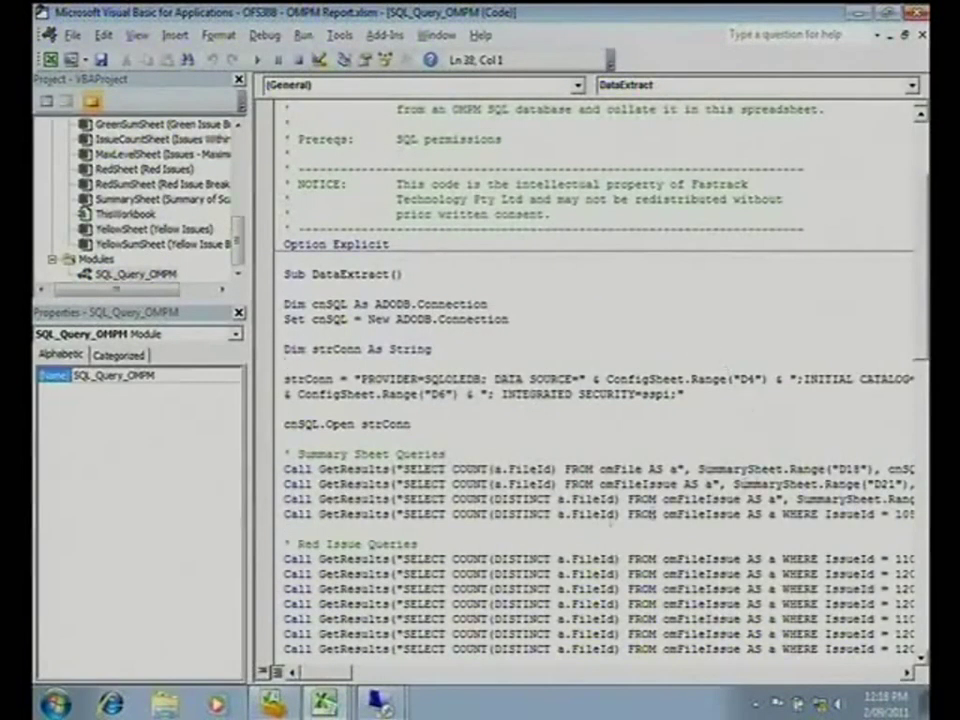
{"action": "left_click", "coordinate": [737, 379]}
Return to the OMPM Report workbook and check the SQL Server and Database cells on the Config sheet
{"action": "left_click", "coordinate": [330, 700]}
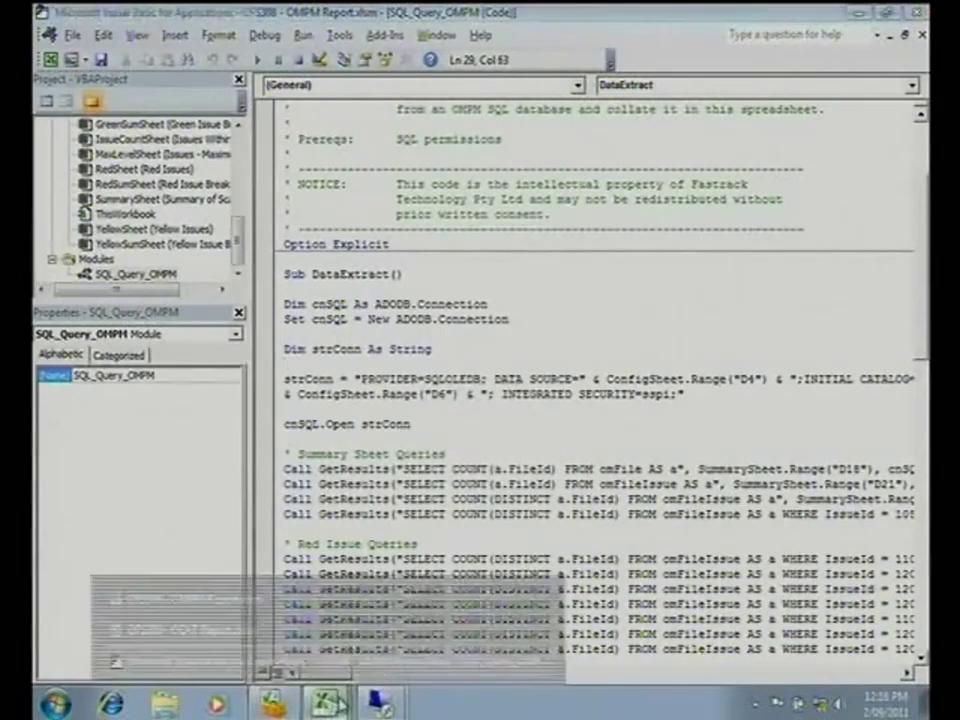
{"action": "left_click", "coordinate": [195, 599]}
{"action": "left_click", "coordinate": [257, 258]}
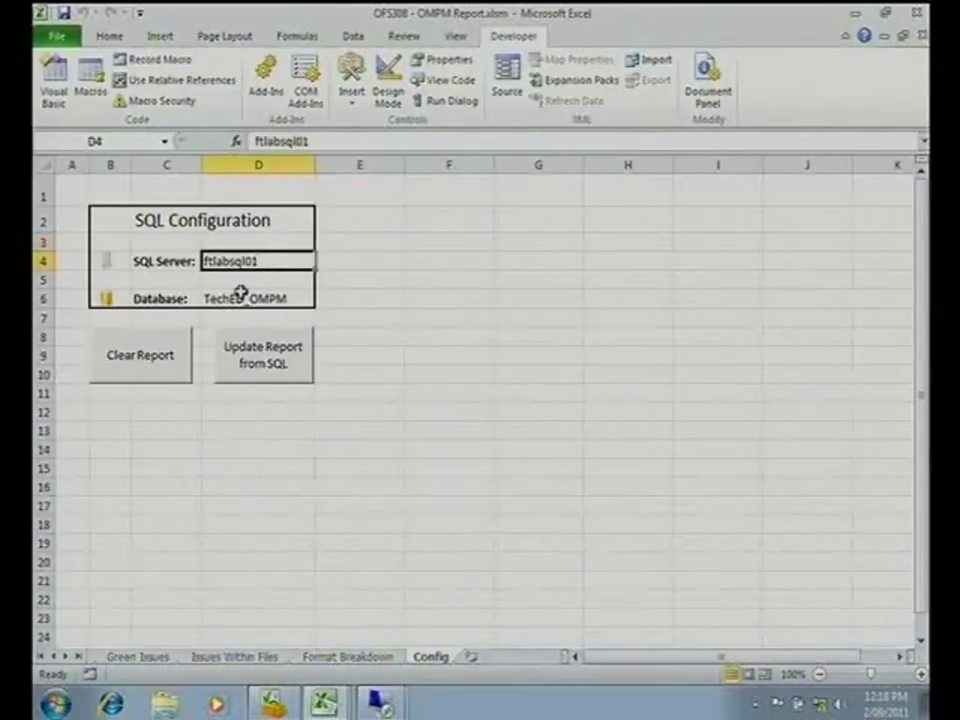
{"action": "left_click", "coordinate": [242, 298]}
{"action": "left_click", "coordinate": [474, 272]}
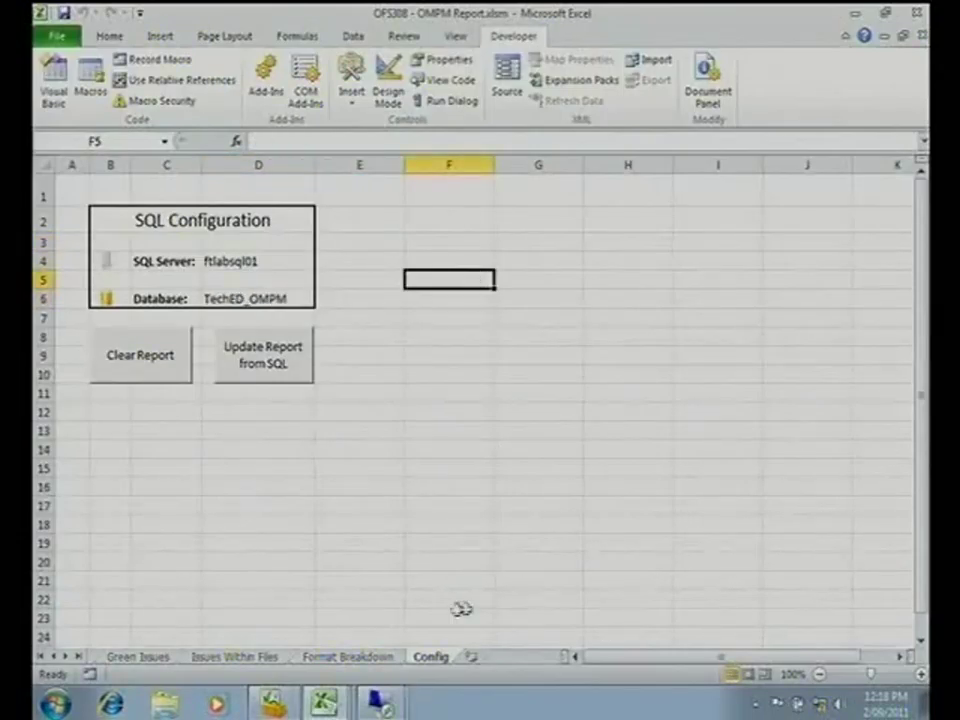
Go back to the SQL_Query_OMPM code to examine the Summary Sheet queries, and return to the Config sheet
{"action": "left_click", "coordinate": [323, 703]}
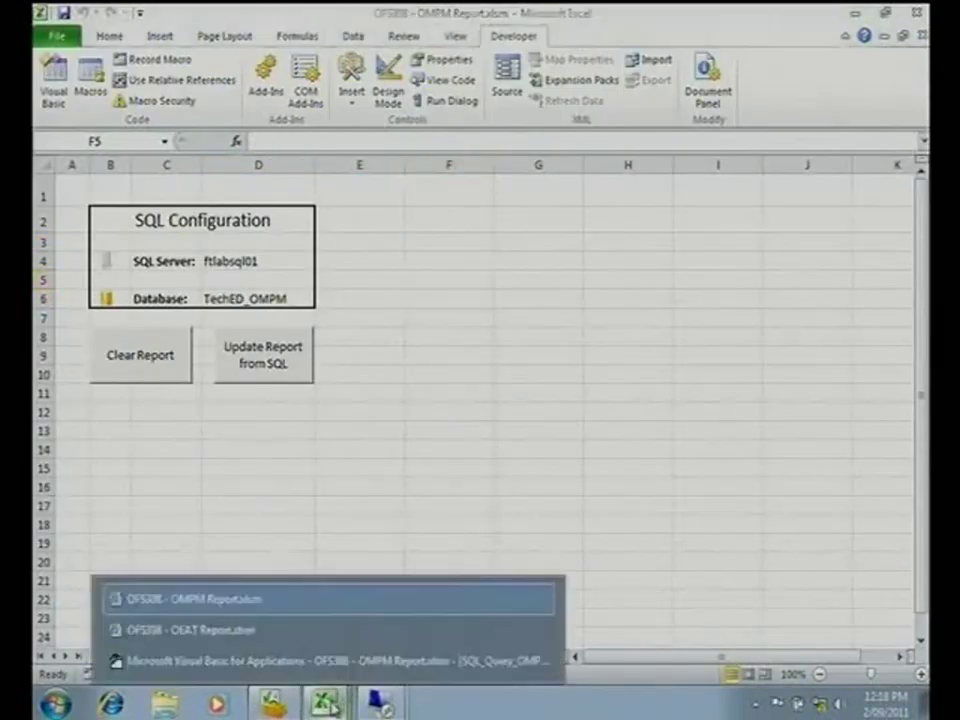
{"action": "left_click", "coordinate": [320, 660]}
{"action": "left_click", "coordinate": [537, 469]}
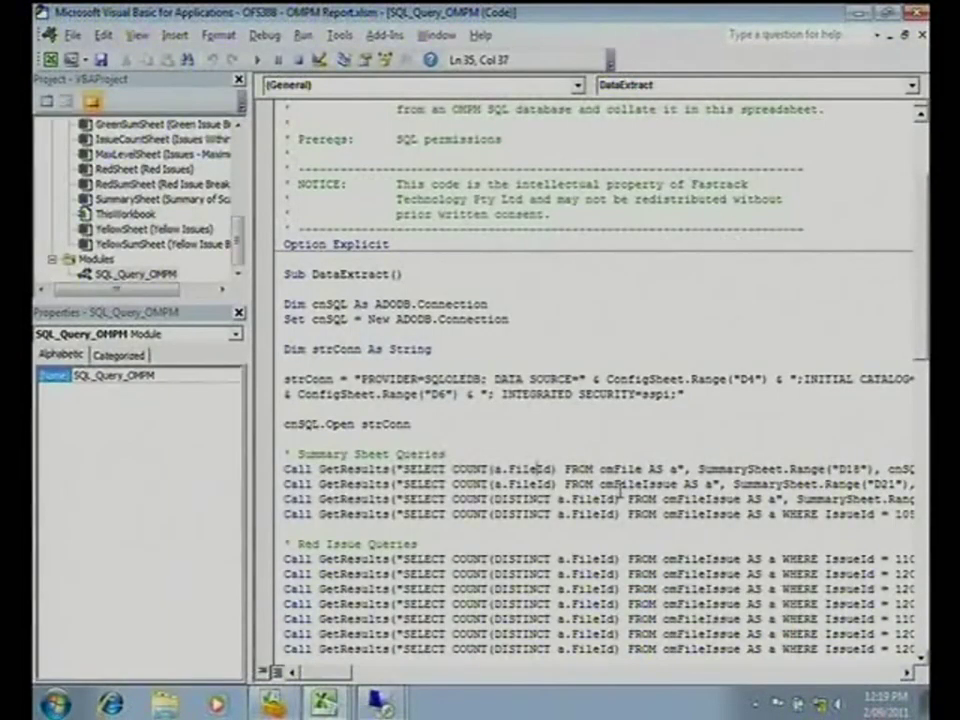
{"action": "key", "text": "alt+F11"}
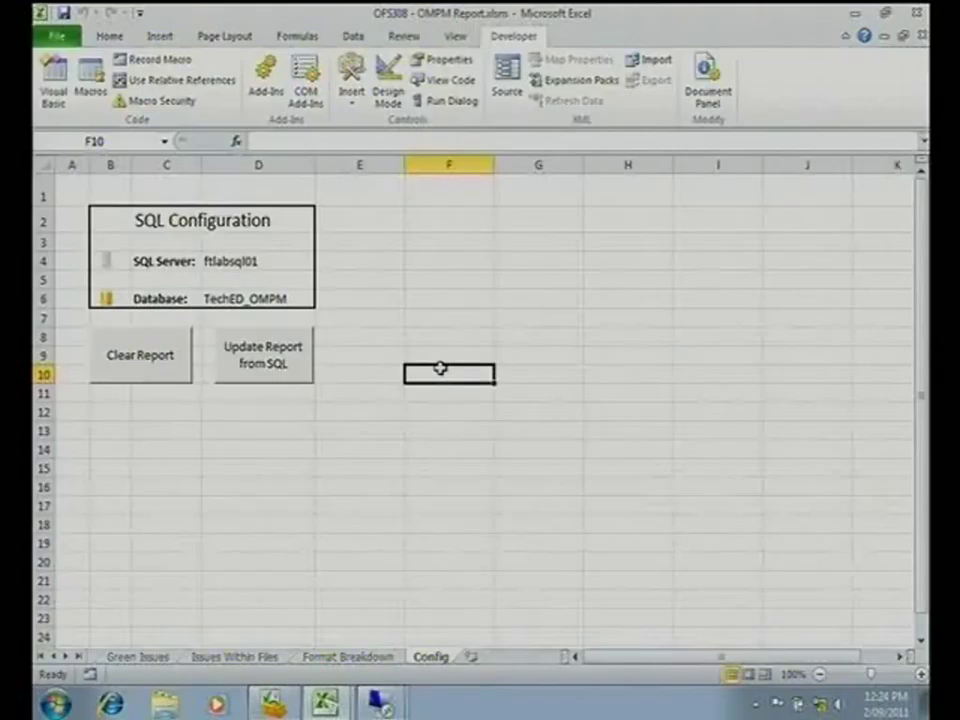
Reconnect to the remote host with Remote Desktop Connection and minimize the OFS204_Pocserver session to reach Hyper-V Manager
{"action": "left_click", "coordinate": [376, 698]}
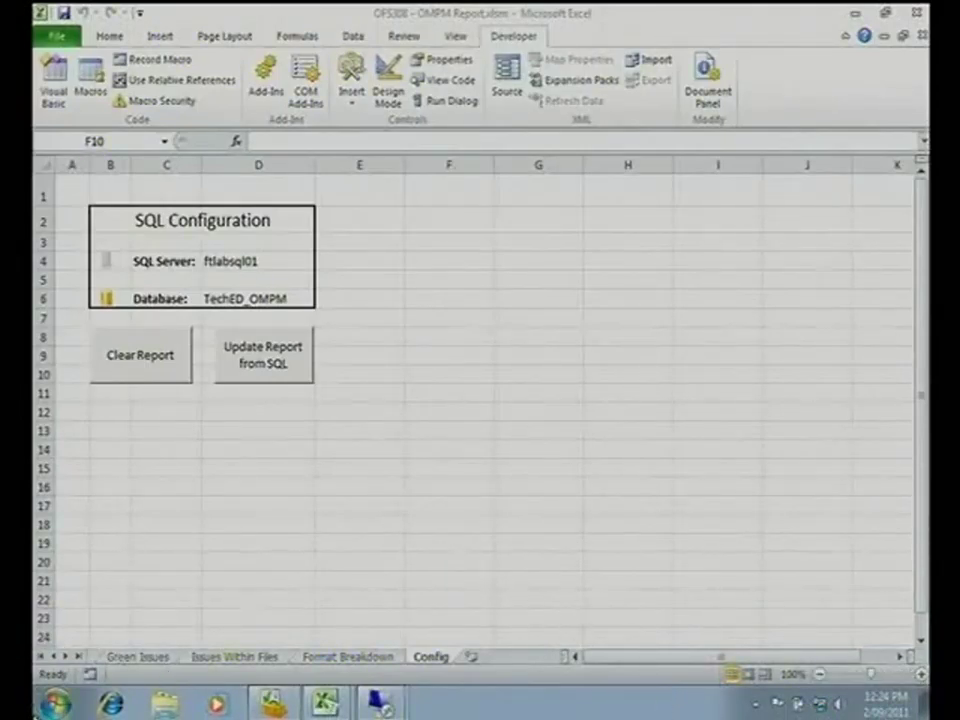
{"action": "left_click", "coordinate": [54, 699]}
{"action": "left_click", "coordinate": [143, 258]}
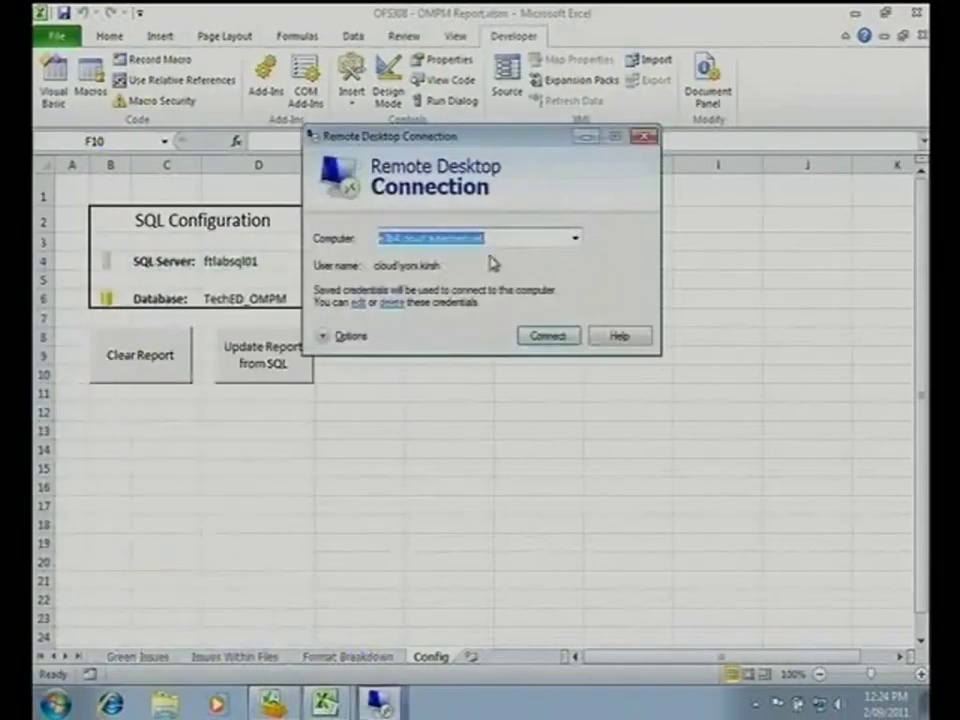
{"action": "left_click", "coordinate": [536, 336]}
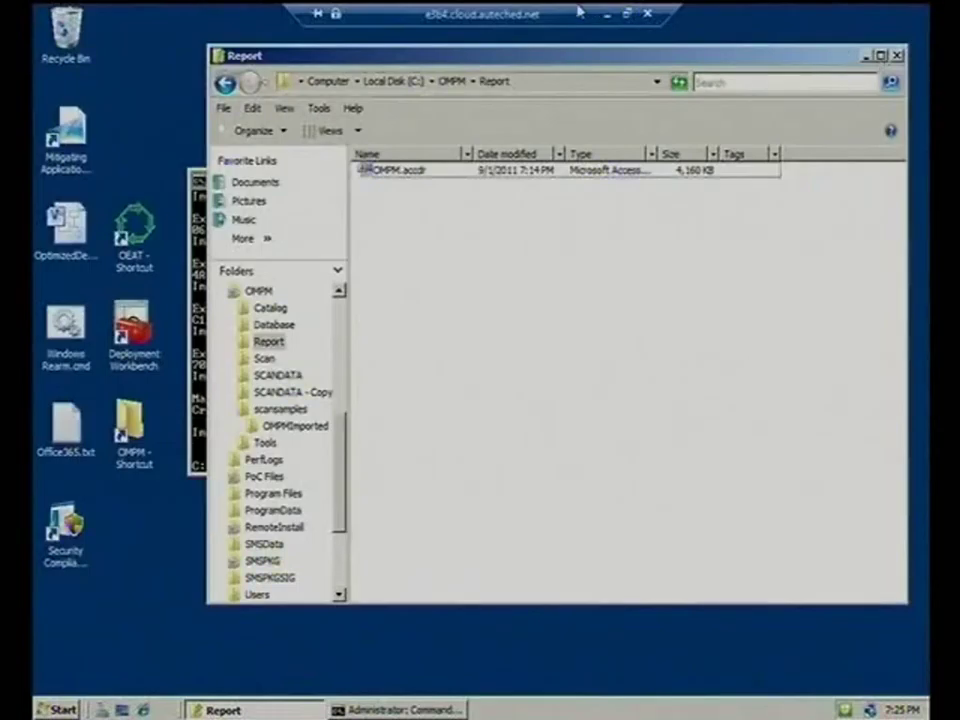
{"action": "mouse_move", "coordinate": [285, 12]}
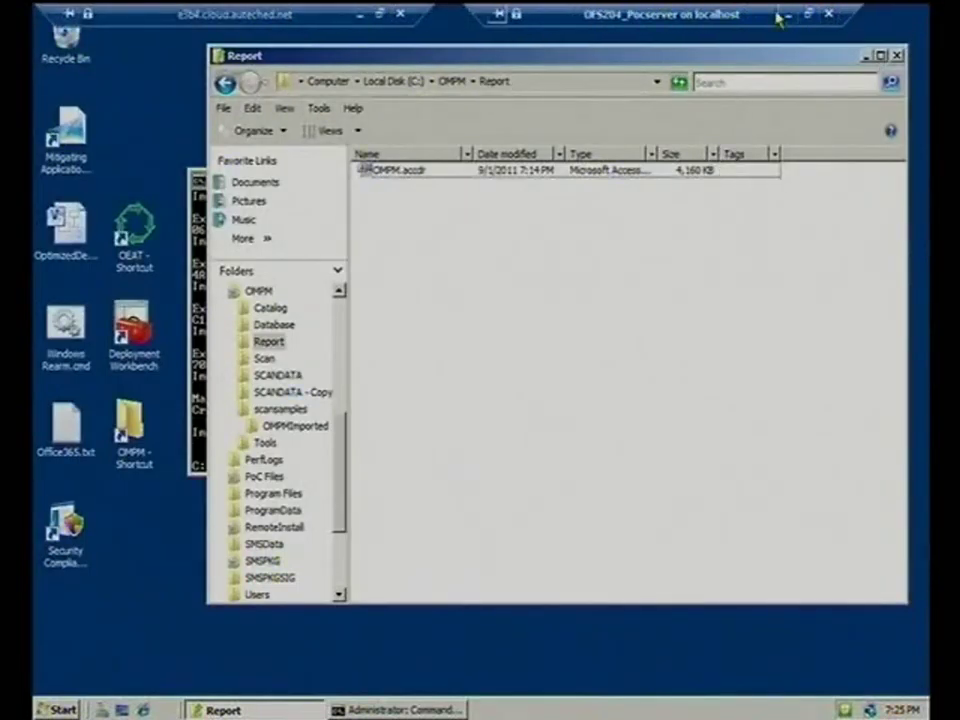
{"action": "left_click", "coordinate": [789, 14]}
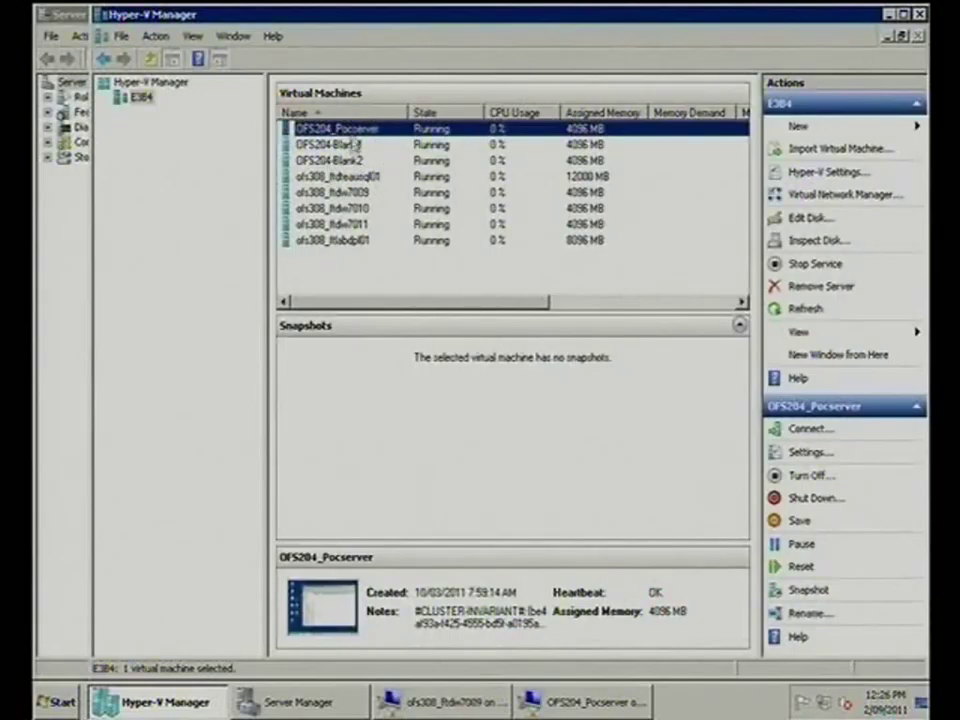
Open the ofs308_ftdw7009 virtual machine and start the Microsoft Application Virtualization Sequencer in it
{"action": "double_click", "coordinate": [330, 192]}
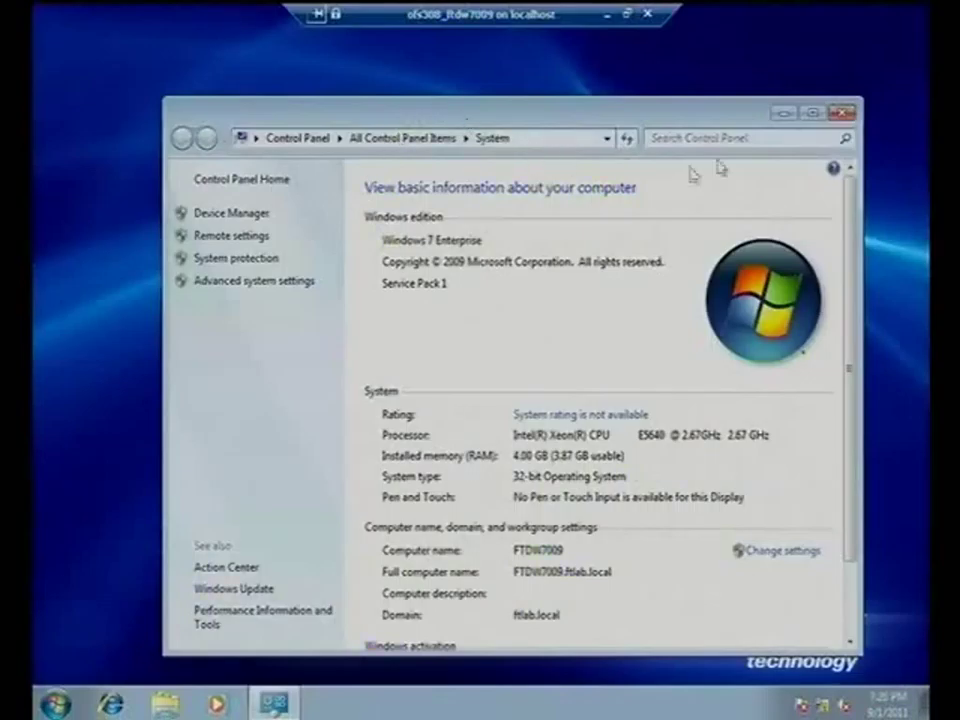
{"action": "left_click", "coordinate": [843, 112]}
{"action": "key", "text": "super"}
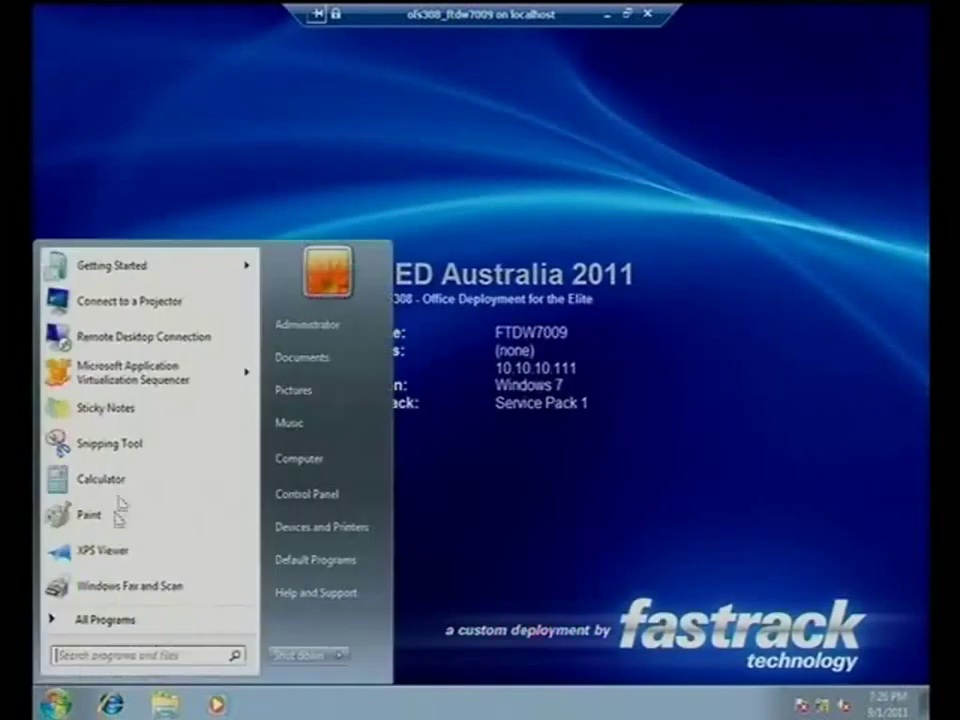
{"action": "left_click", "coordinate": [133, 372]}
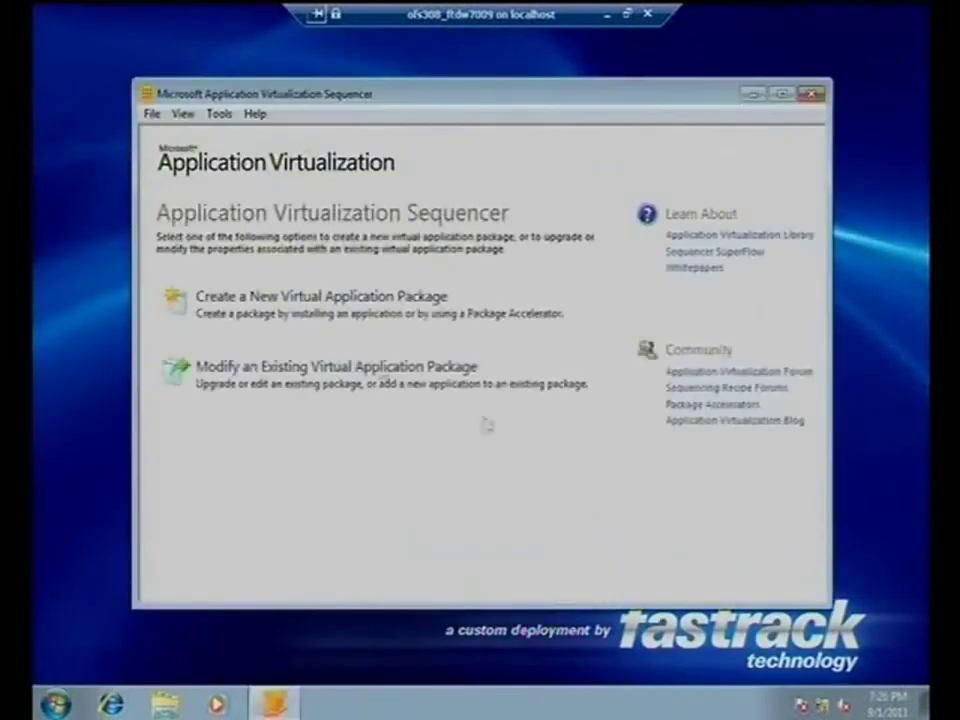
Load the existing package C:\Office2010-Win7v8\Microsoft Office.sprj in the Sequencer with the Edit Package task
{"action": "left_click", "coordinate": [257, 366]}
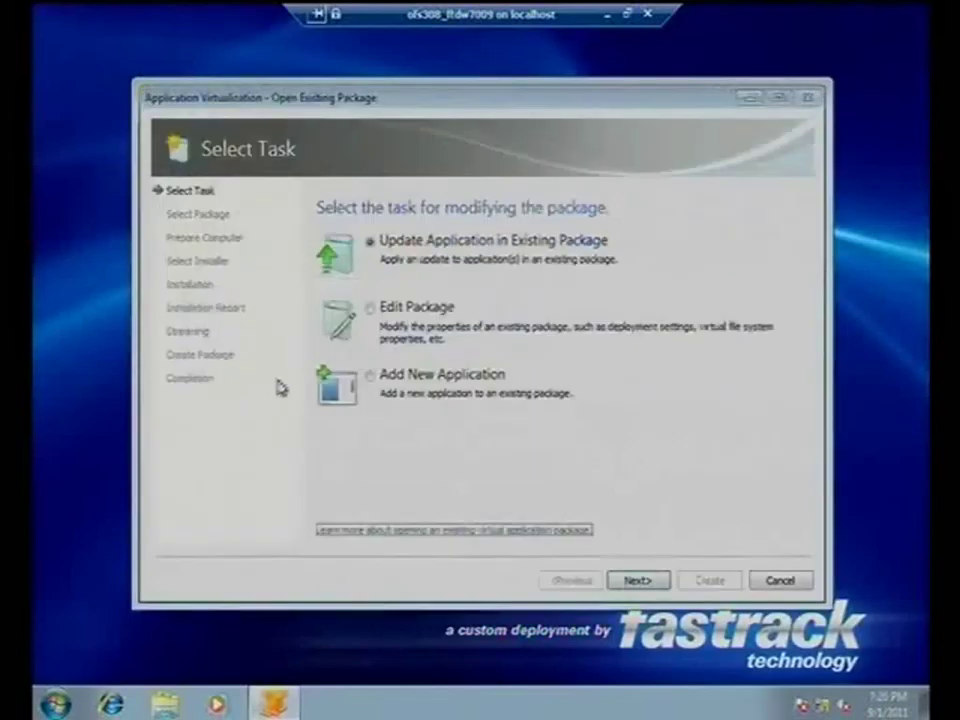
{"action": "left_click", "coordinate": [393, 310]}
{"action": "left_click", "coordinate": [641, 582]}
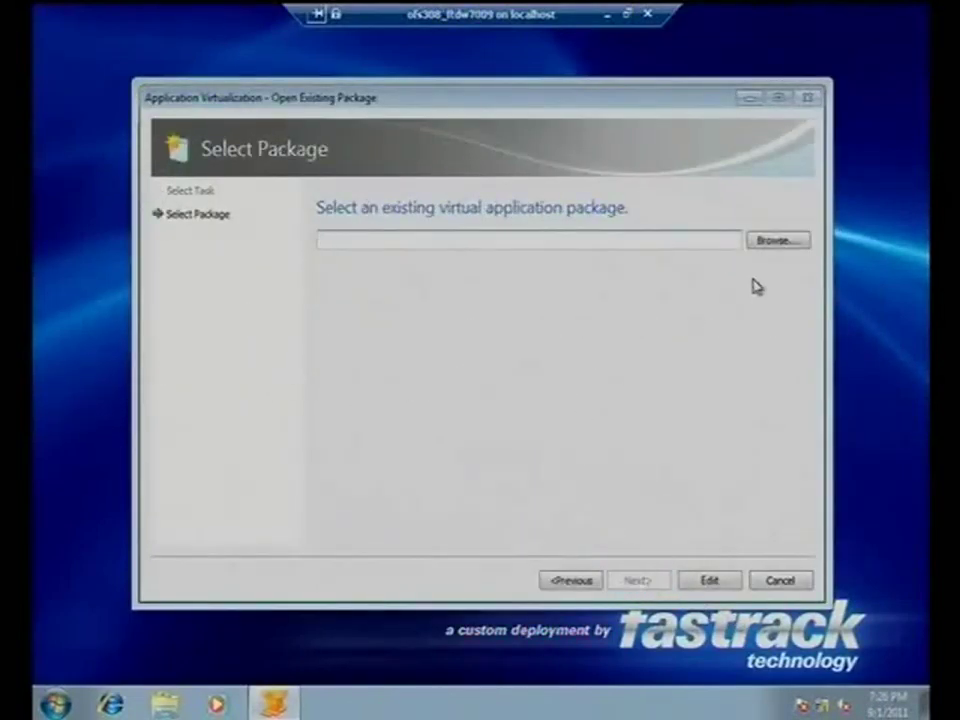
{"action": "left_click", "coordinate": [776, 243]}
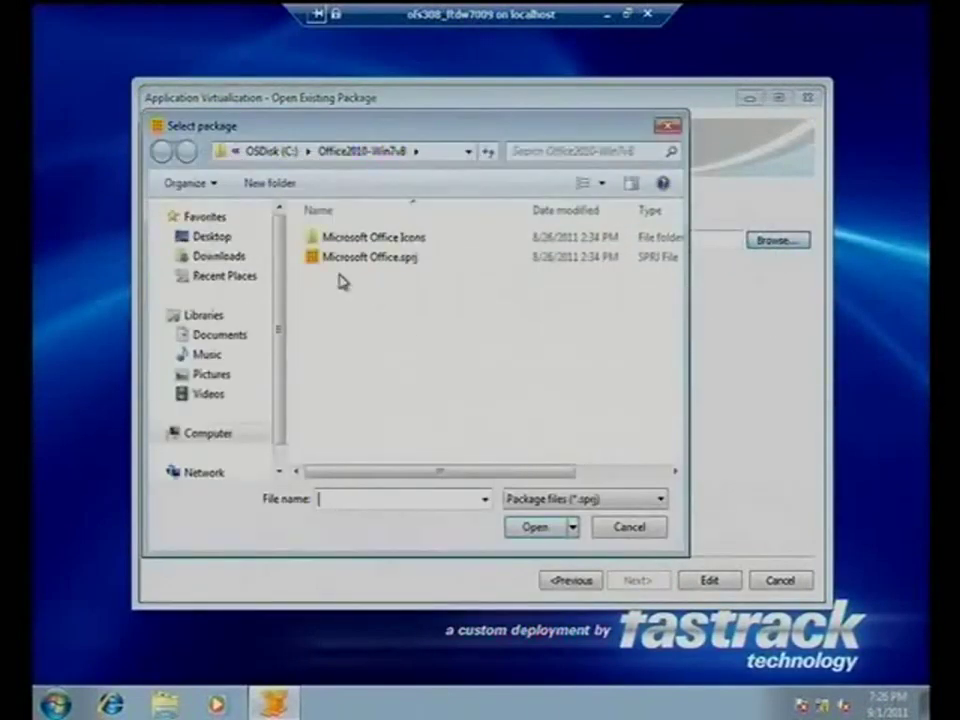
{"action": "left_click", "coordinate": [637, 528]}
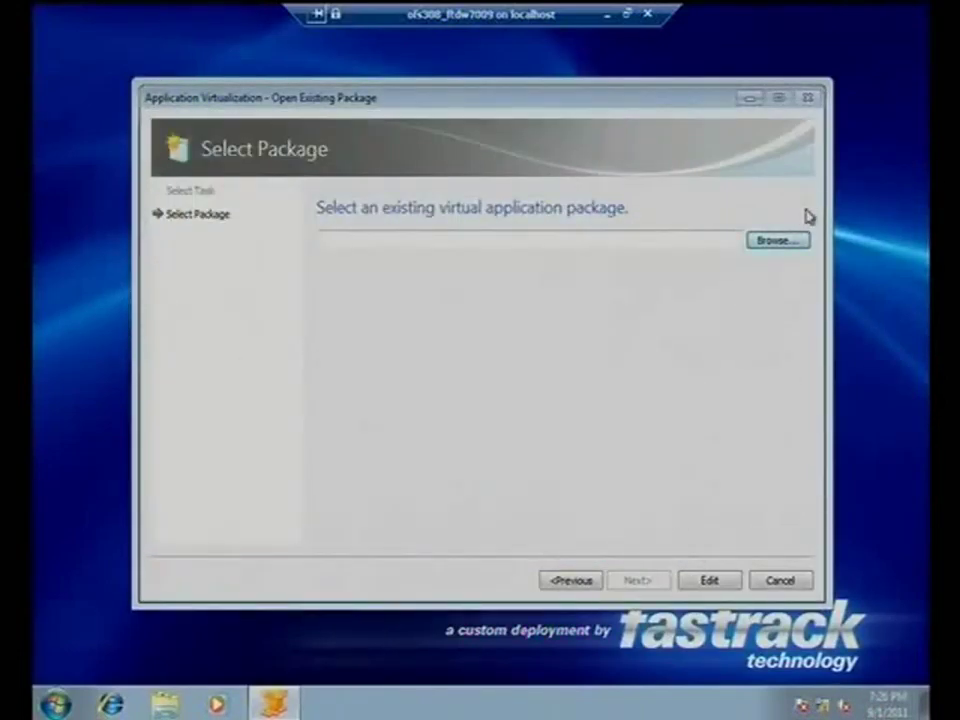
{"action": "left_click", "coordinate": [777, 240]}
{"action": "double_click", "coordinate": [360, 264]}
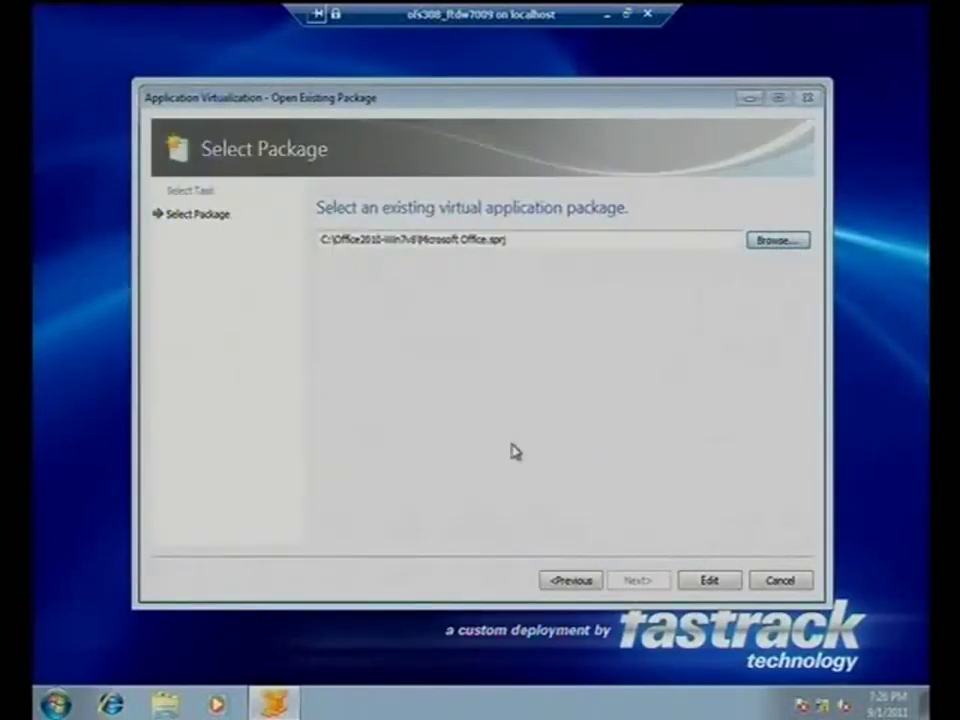
{"action": "left_click", "coordinate": [690, 579]}
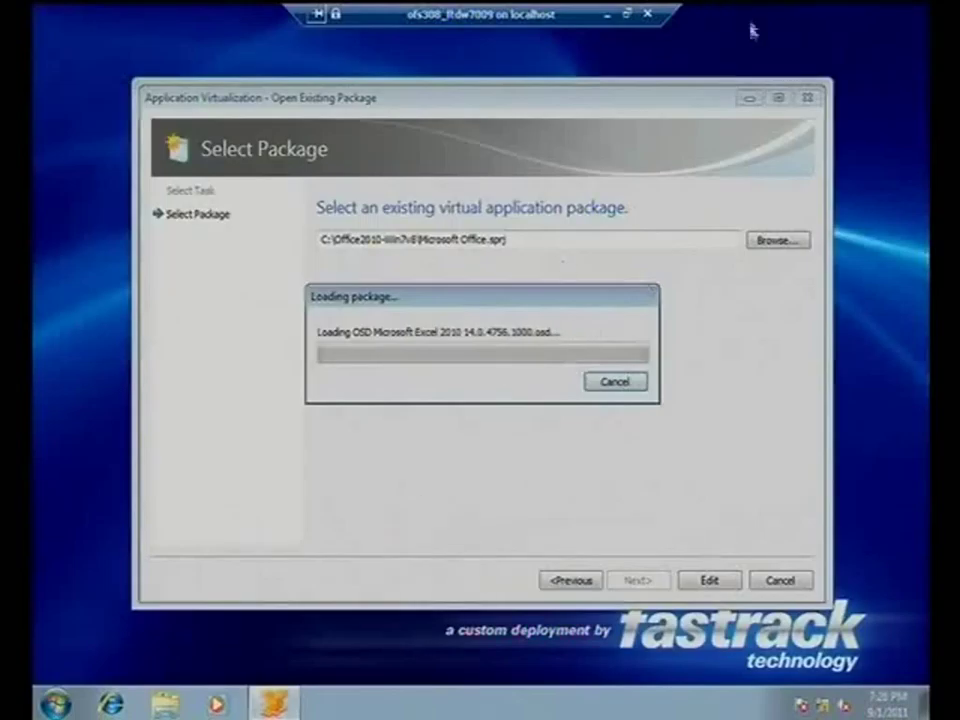
Browse to C:\Source\Office2010 and extend its path to launch the Microsoft Office Customization Tool from there
{"action": "key", "text": "super"}
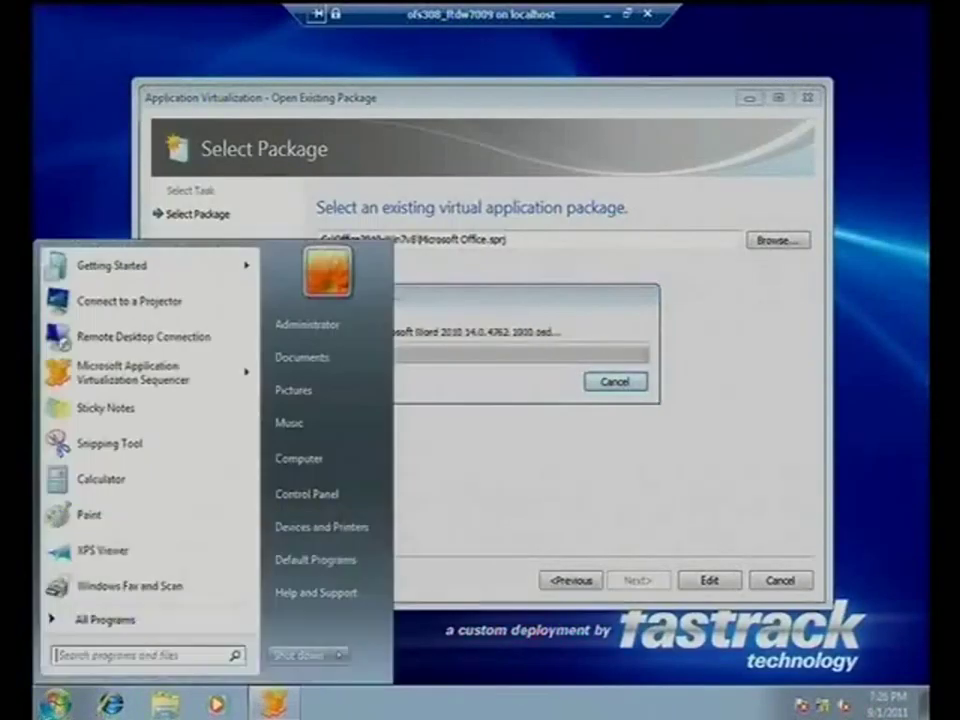
{"action": "left_click", "coordinate": [292, 459]}
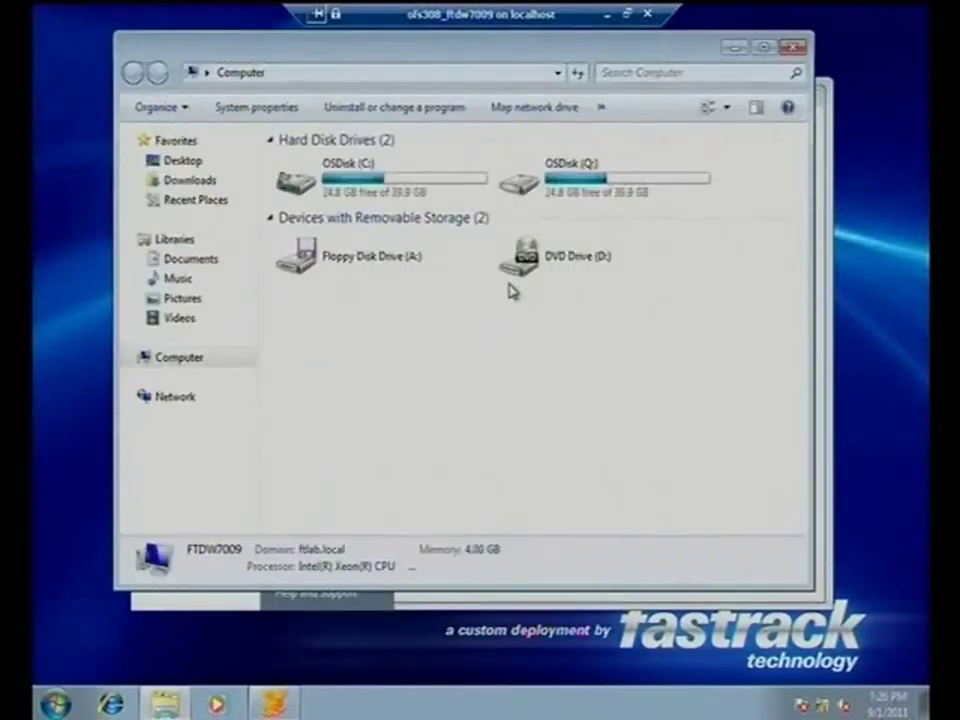
{"action": "double_click", "coordinate": [383, 196]}
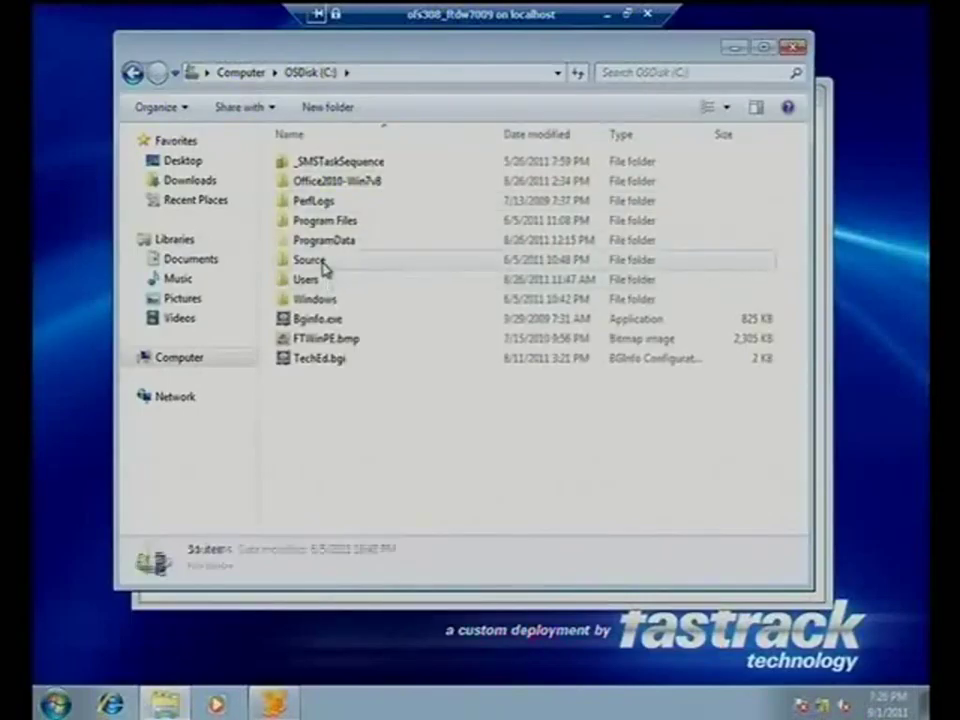
{"action": "double_click", "coordinate": [322, 265]}
{"action": "double_click", "coordinate": [337, 165]}
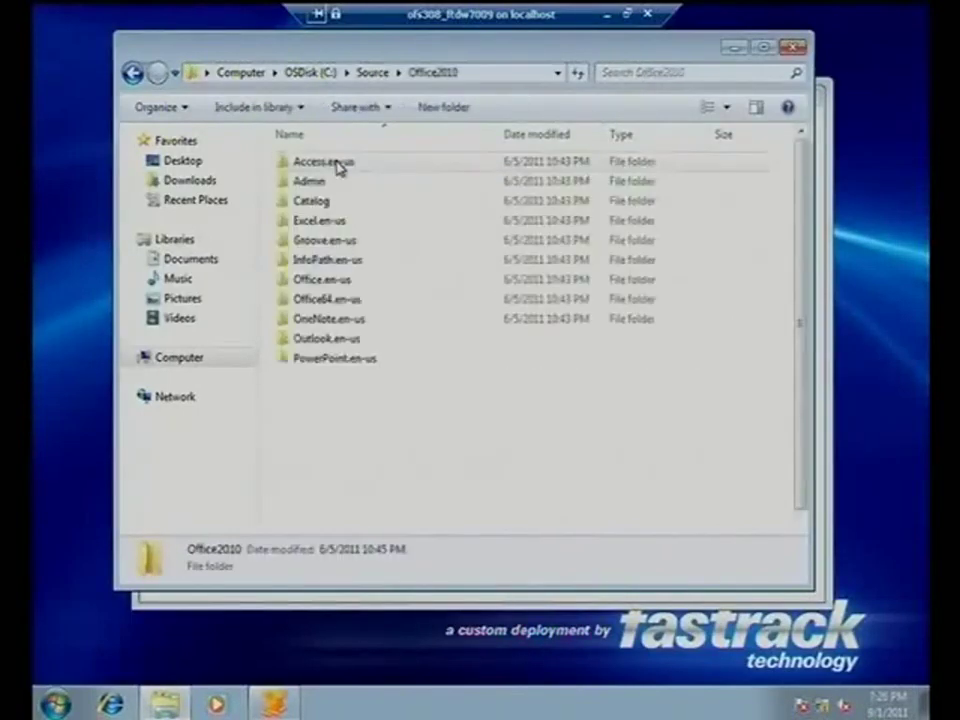
{"action": "left_click", "coordinate": [505, 72]}
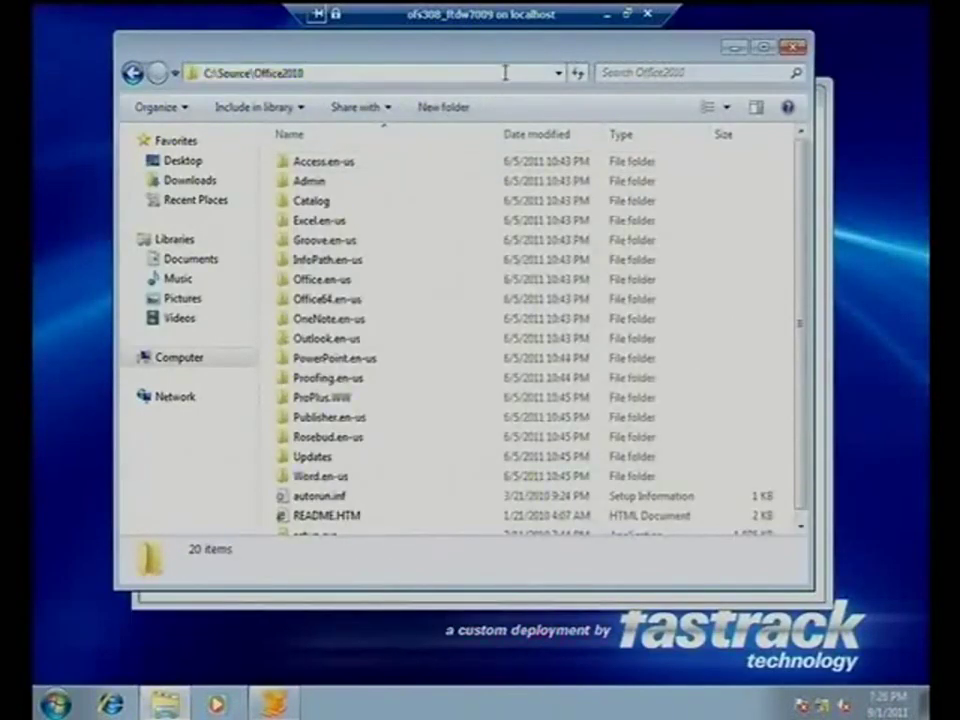
{"action": "type", "text": "\\"}
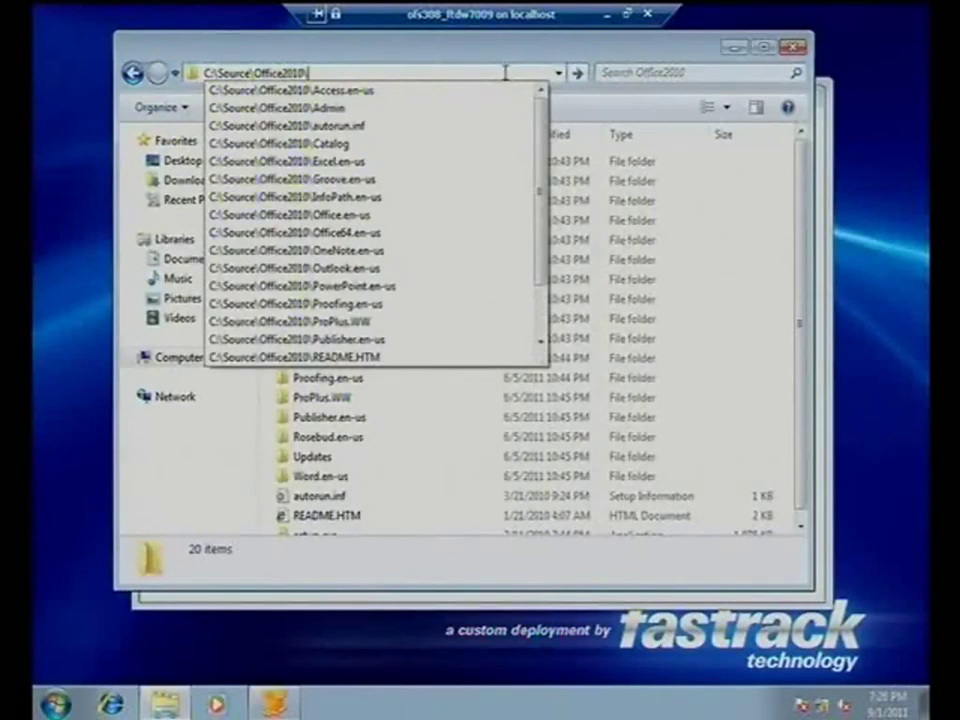
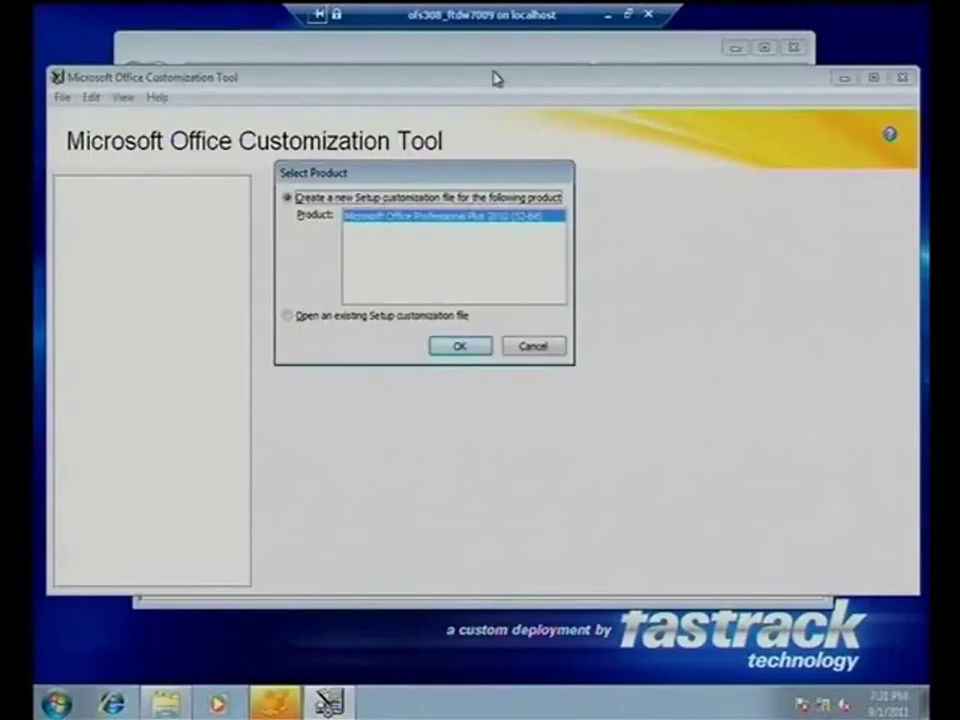
Open the existing Setup customization file custom.MSP from the Updates folder and view its default installation path and organization name
{"action": "left_click", "coordinate": [392, 315]}
{"action": "left_click", "coordinate": [446, 348]}
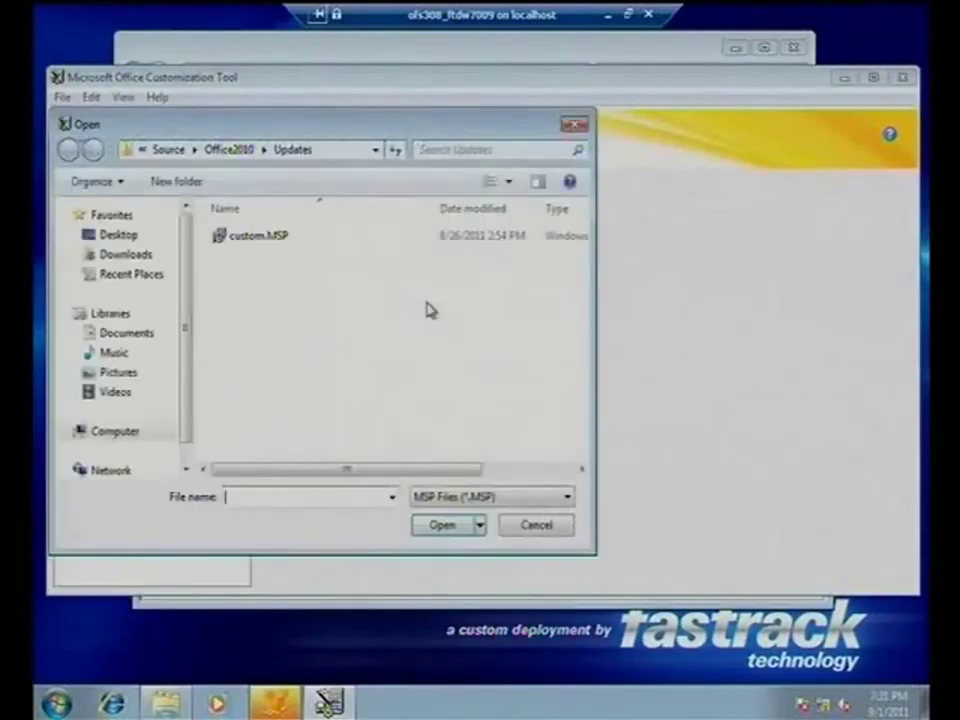
{"action": "double_click", "coordinate": [258, 237]}
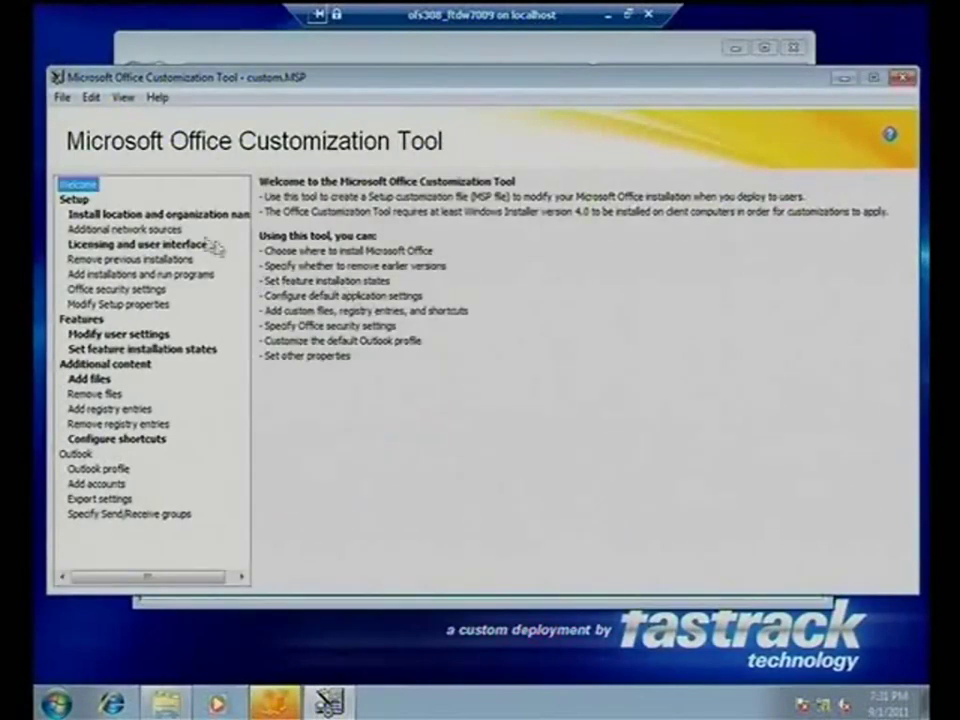
{"action": "left_click", "coordinate": [170, 215]}
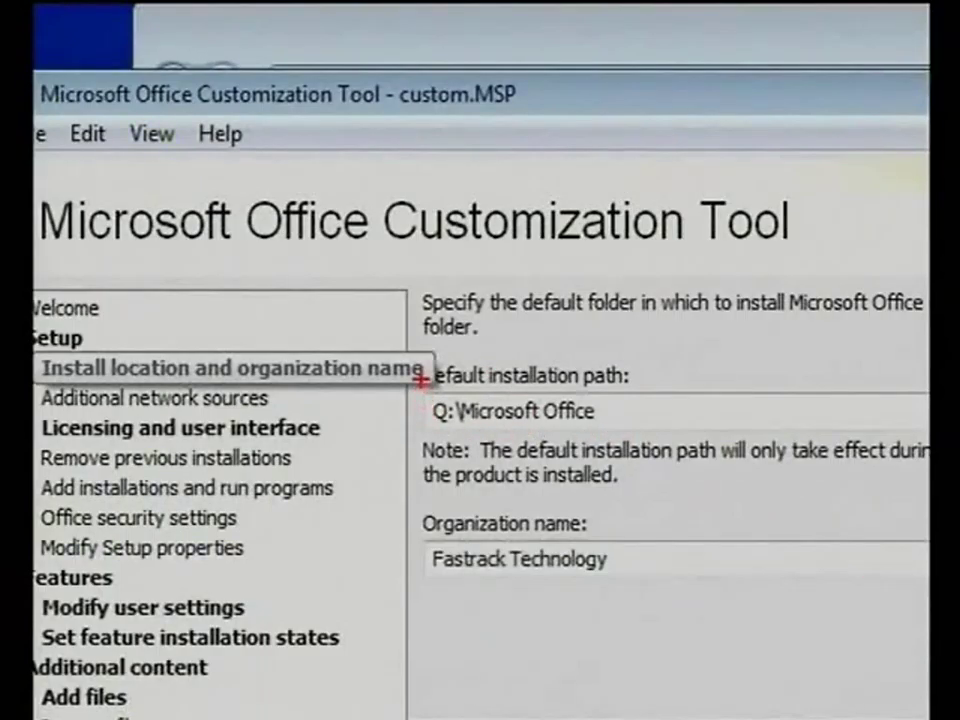
{"action": "mouse_move", "coordinate": [424, 393]}
{"action": "left_mouse_down"}
{"action": "mouse_move", "coordinate": [523, 454]}
{"action": "mouse_move", "coordinate": [684, 444]}
{"action": "left_mouse_up"}
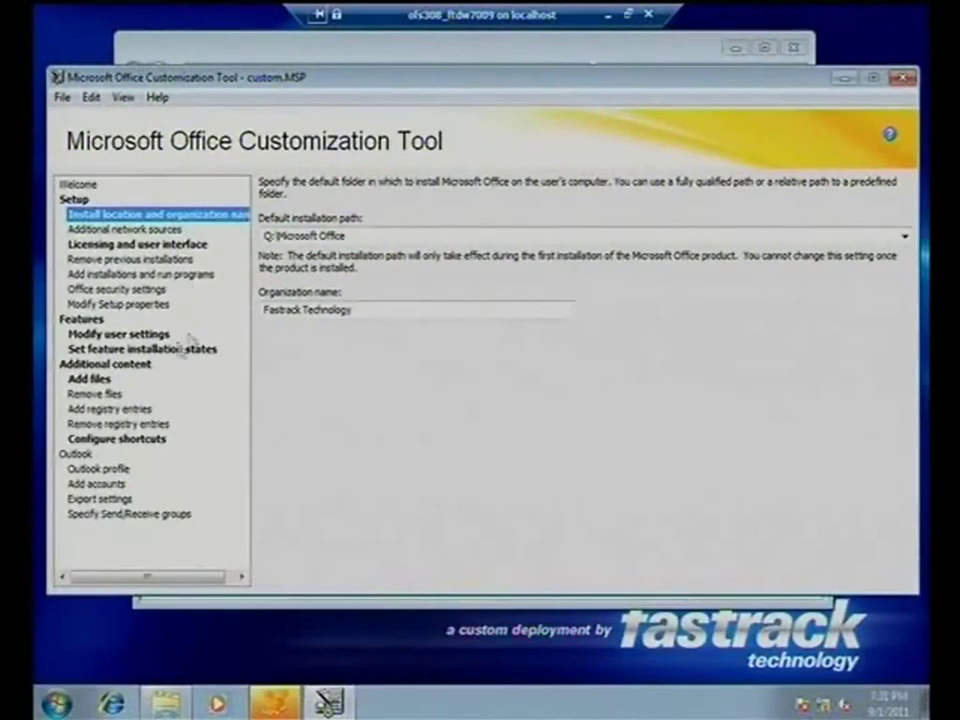
Import the Office 14.0 Common\Migration registry entries from the REG file in Documents into the registry entries to add
{"action": "left_click", "coordinate": [108, 409]}
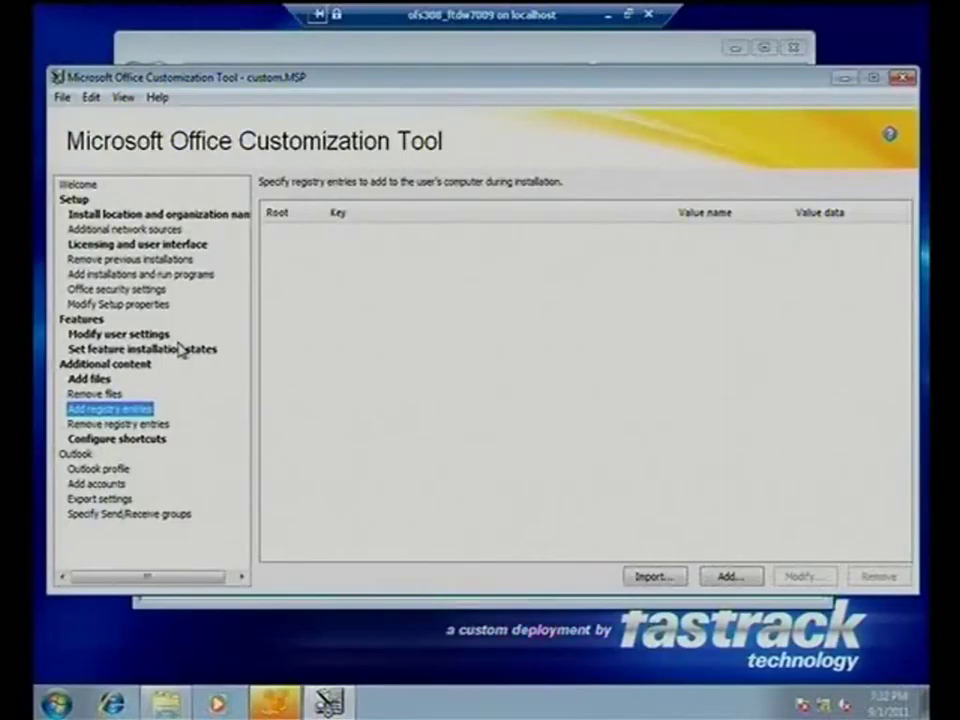
{"action": "left_click", "coordinate": [745, 577]}
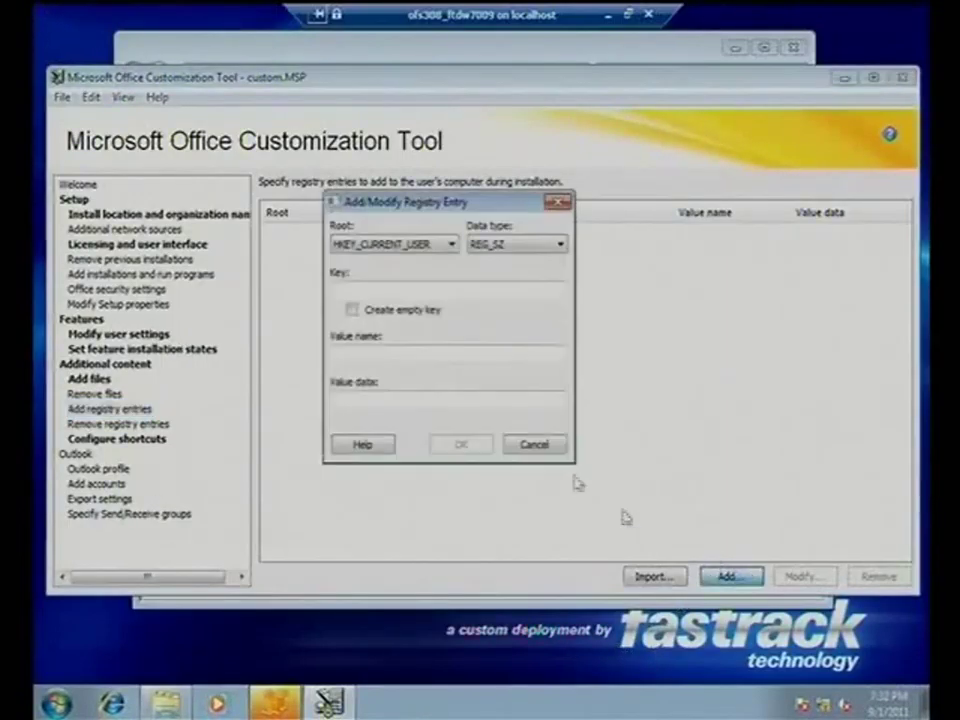
{"action": "left_click", "coordinate": [530, 445]}
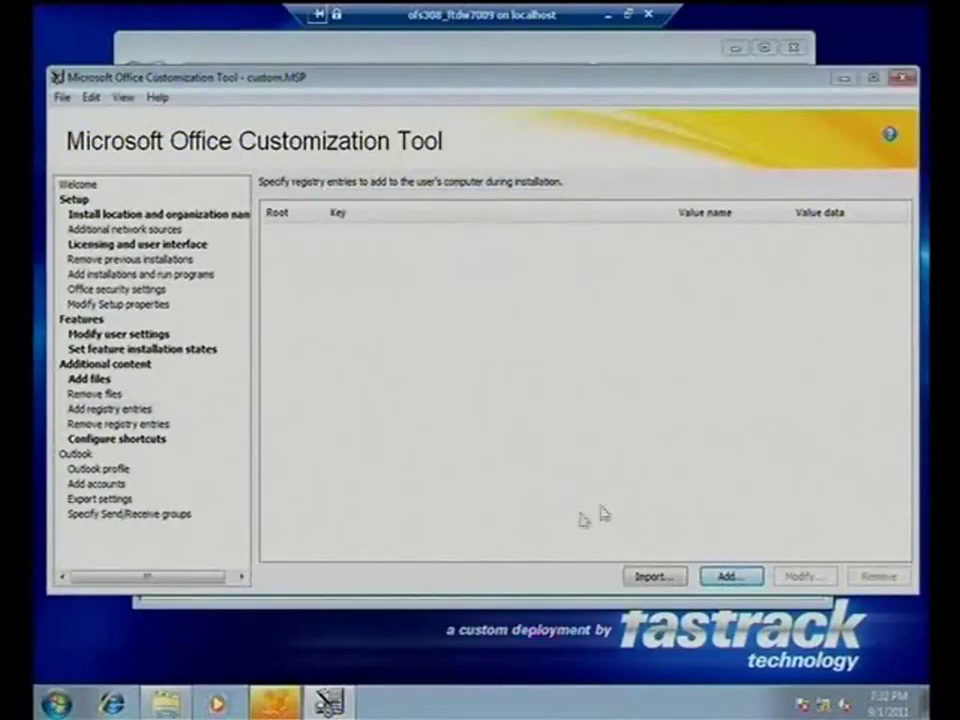
{"action": "left_click", "coordinate": [654, 577]}
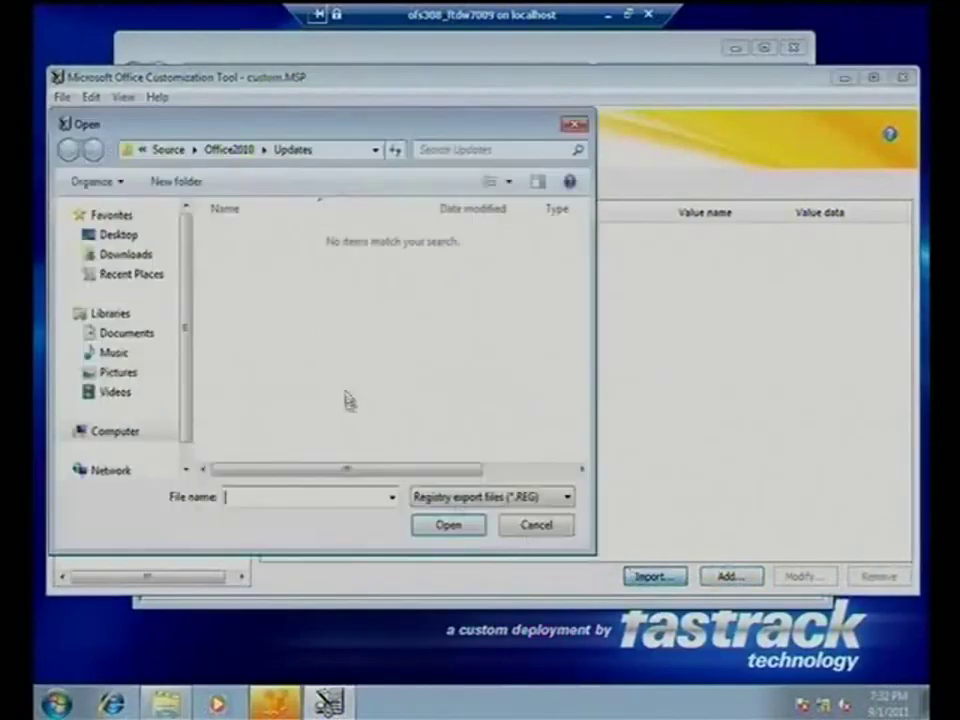
{"action": "left_click", "coordinate": [110, 334]}
{"action": "double_click", "coordinate": [249, 286]}
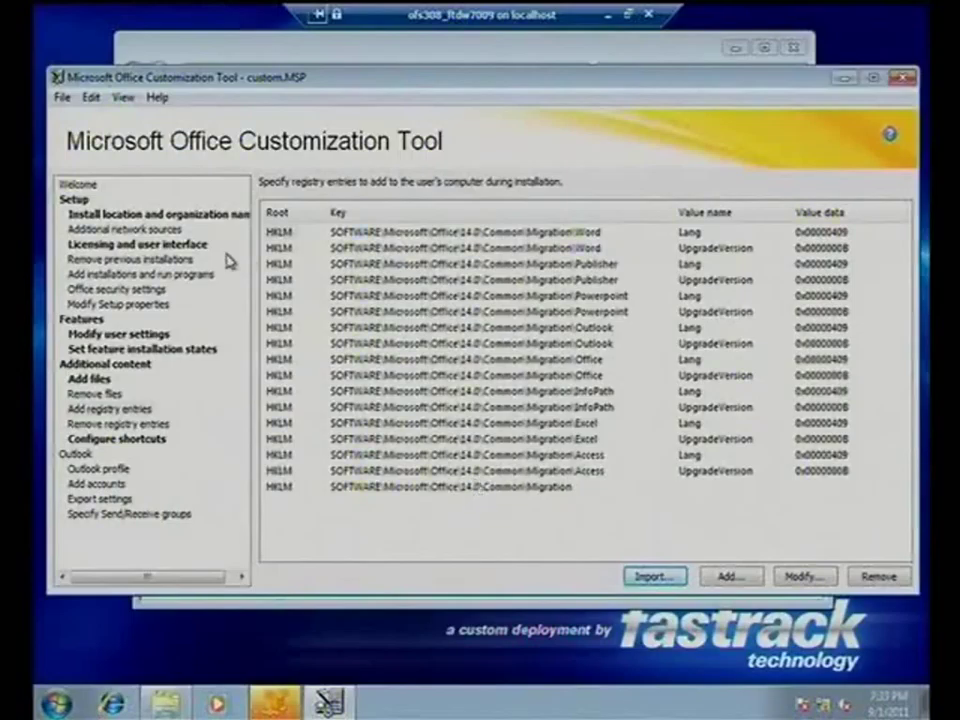
Save the custom.MSP customization file and quit the Office Customization Tool
{"action": "left_click", "coordinate": [62, 97]}
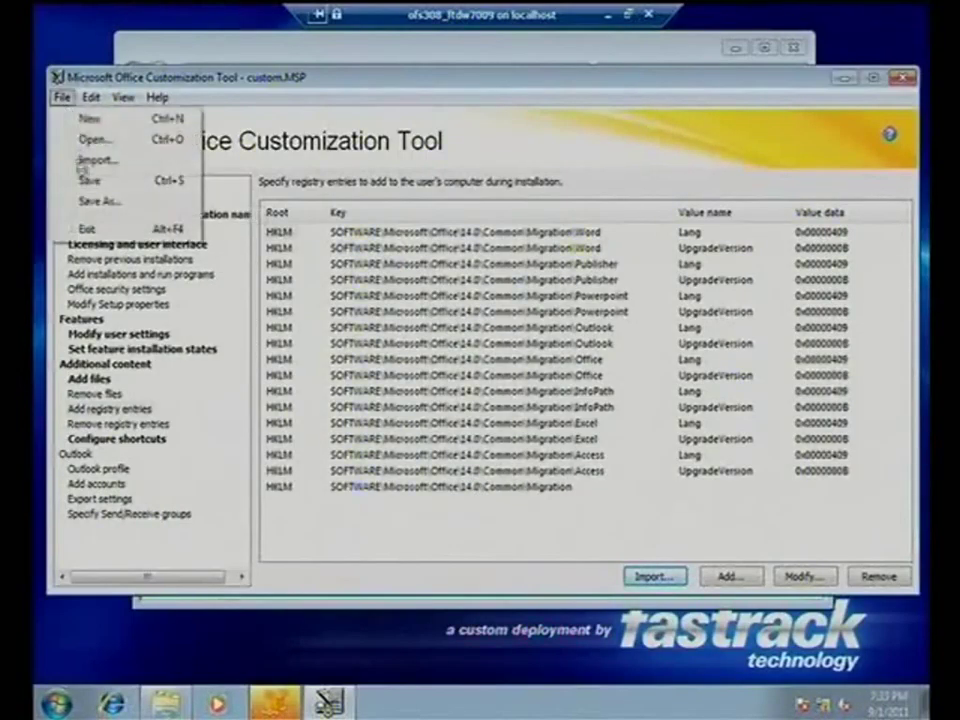
{"action": "left_click", "coordinate": [88, 181]}
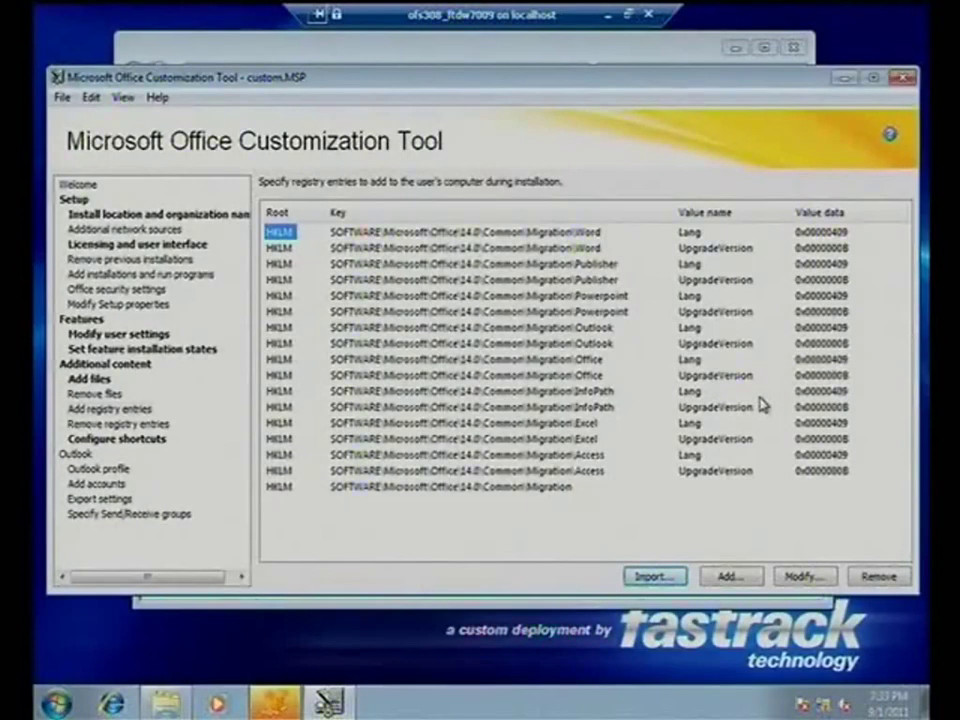
{"action": "left_click", "coordinate": [902, 77]}
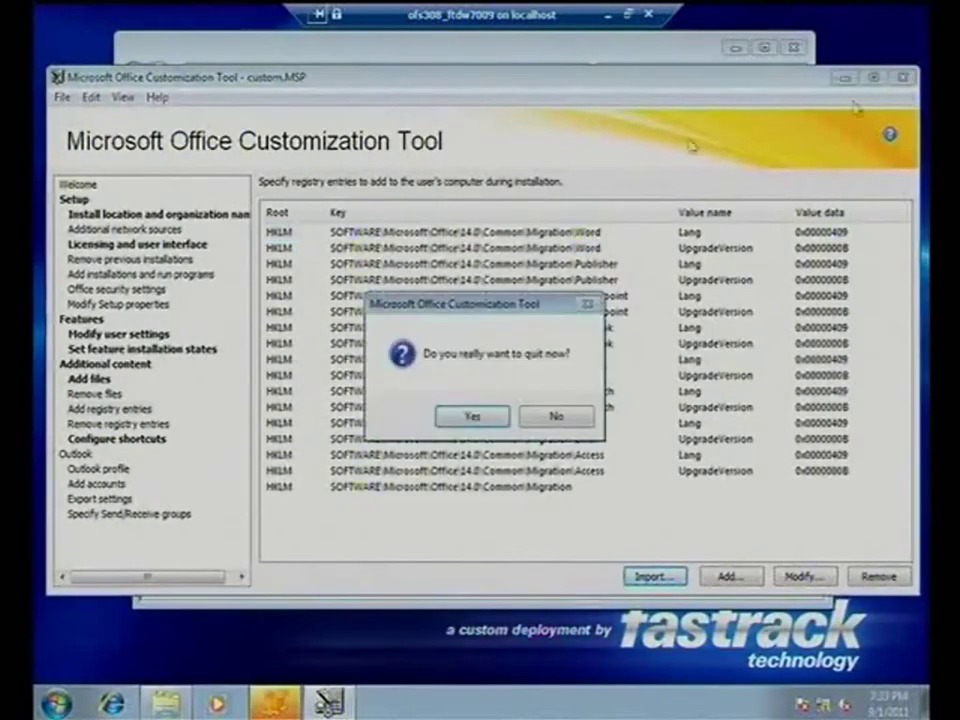
{"action": "left_click", "coordinate": [458, 420]}
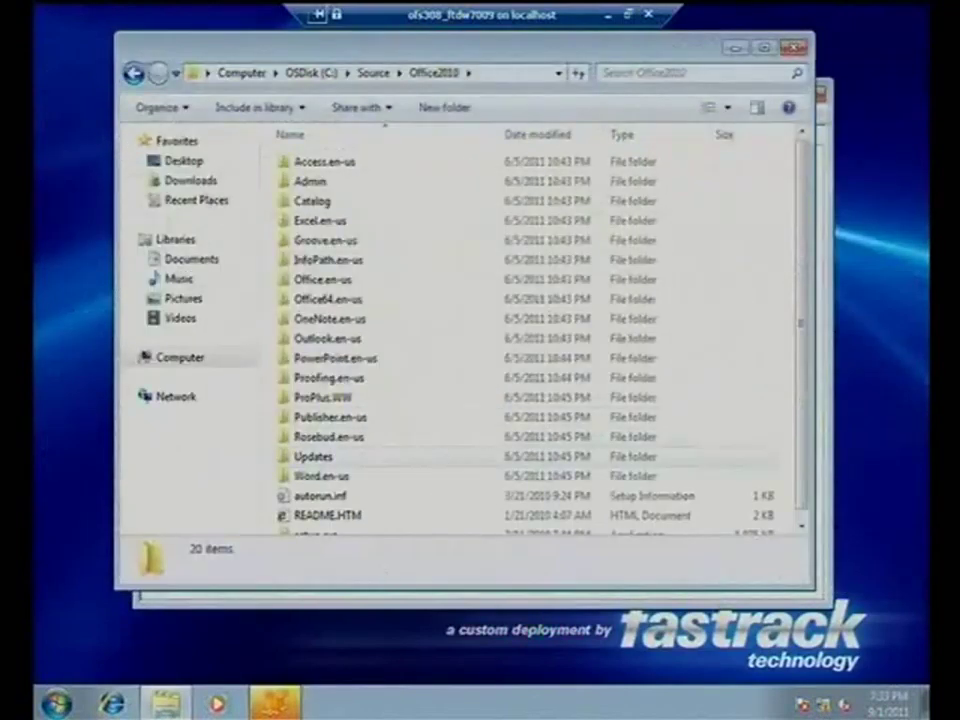
Switch to the Application Virtualization Sequencer, maximize it, and expand the MACHINE and USER hives of the package's virtual registry
{"action": "left_click", "coordinate": [292, 703]}
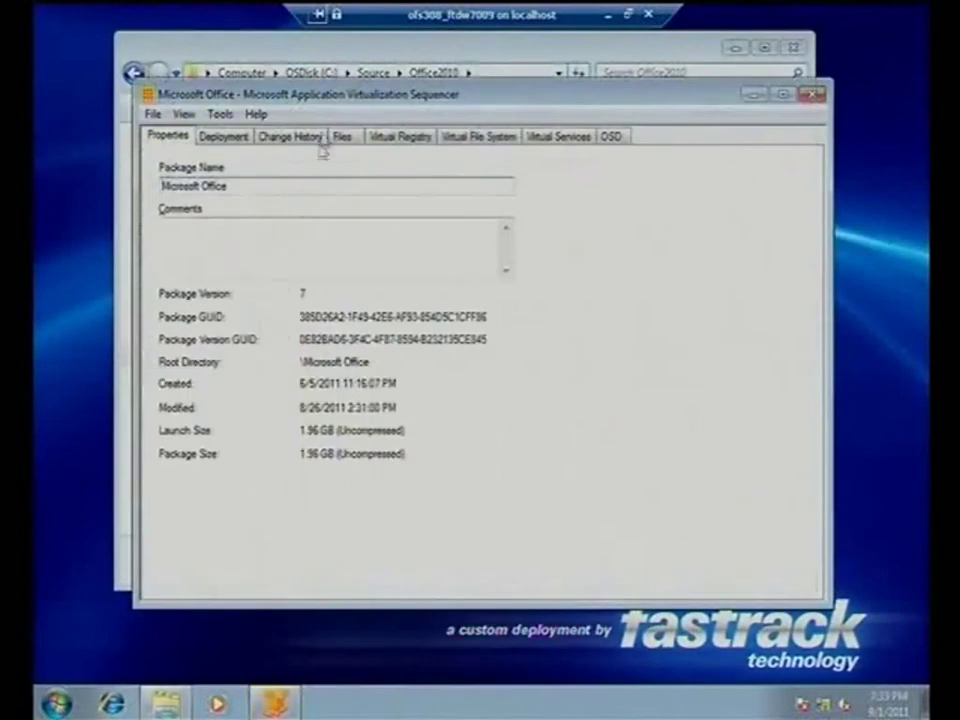
{"action": "double_click", "coordinate": [360, 100]}
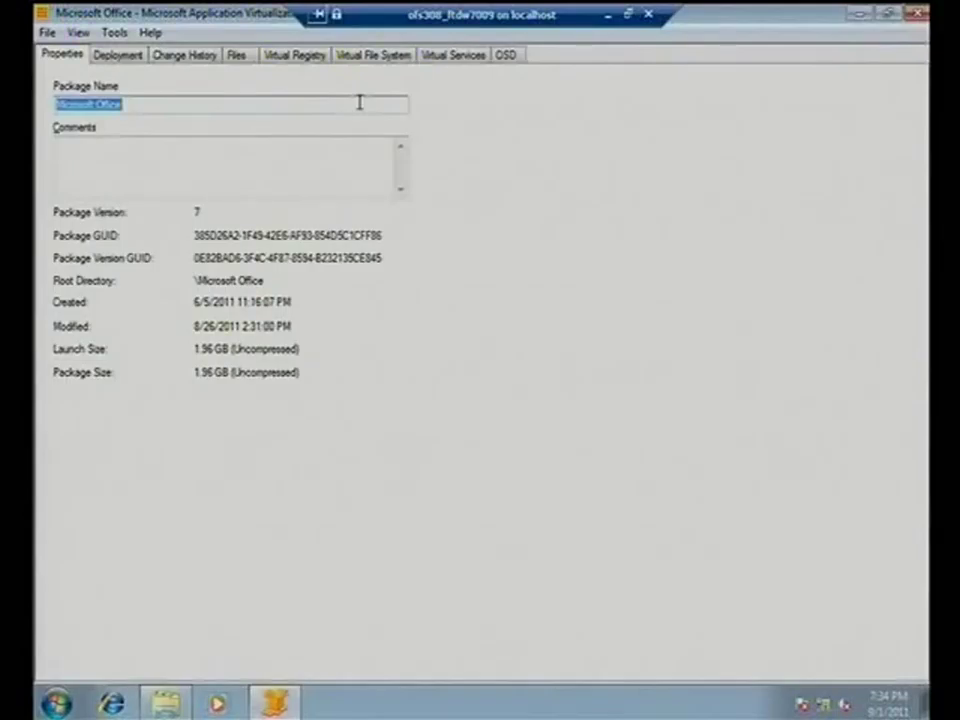
{"action": "left_click", "coordinate": [293, 53]}
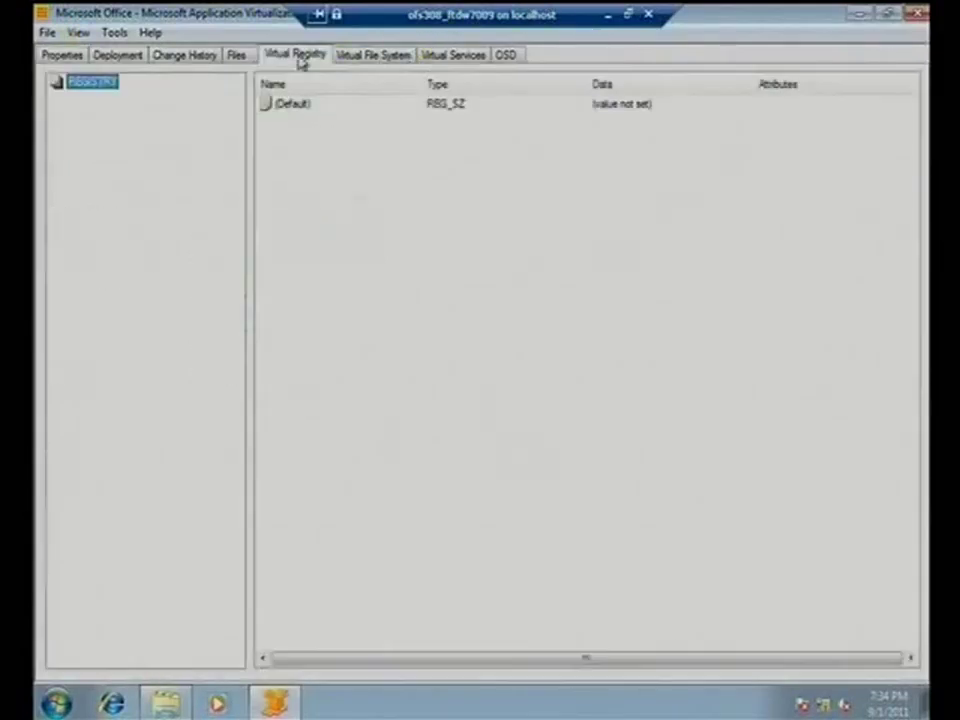
{"action": "double_click", "coordinate": [72, 86]}
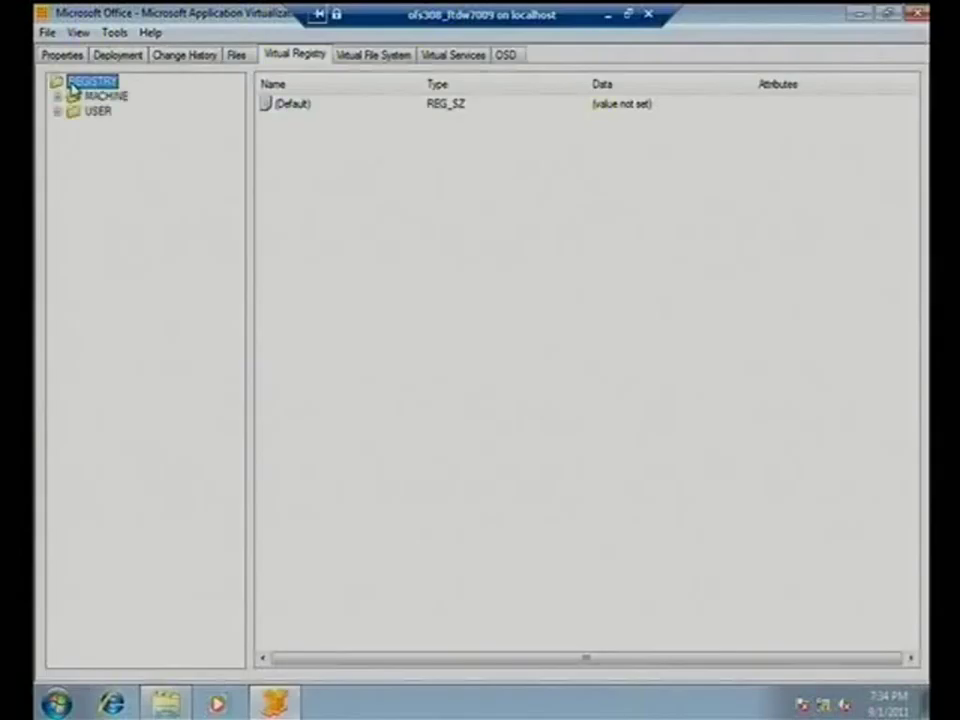
{"action": "left_click", "coordinate": [58, 97]}
{"action": "left_click", "coordinate": [59, 156]}
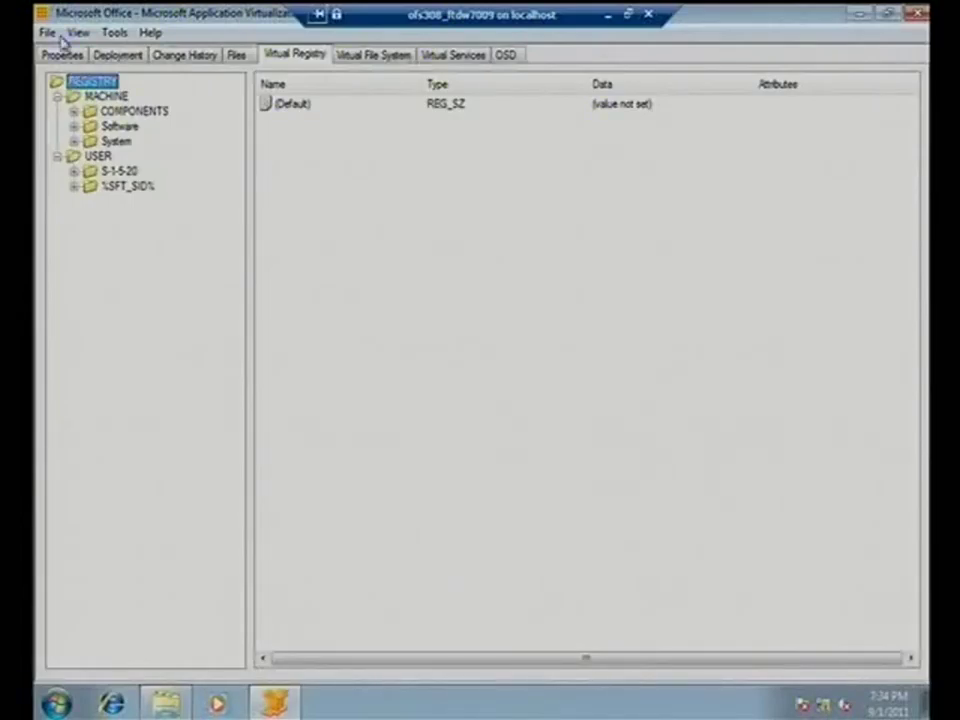
Expand the virtual registry down to MACHINE\Software\Microsoft\Office\14.0\Common\Migration
{"action": "left_click", "coordinate": [74, 141]}
{"action": "left_click", "coordinate": [75, 127]}
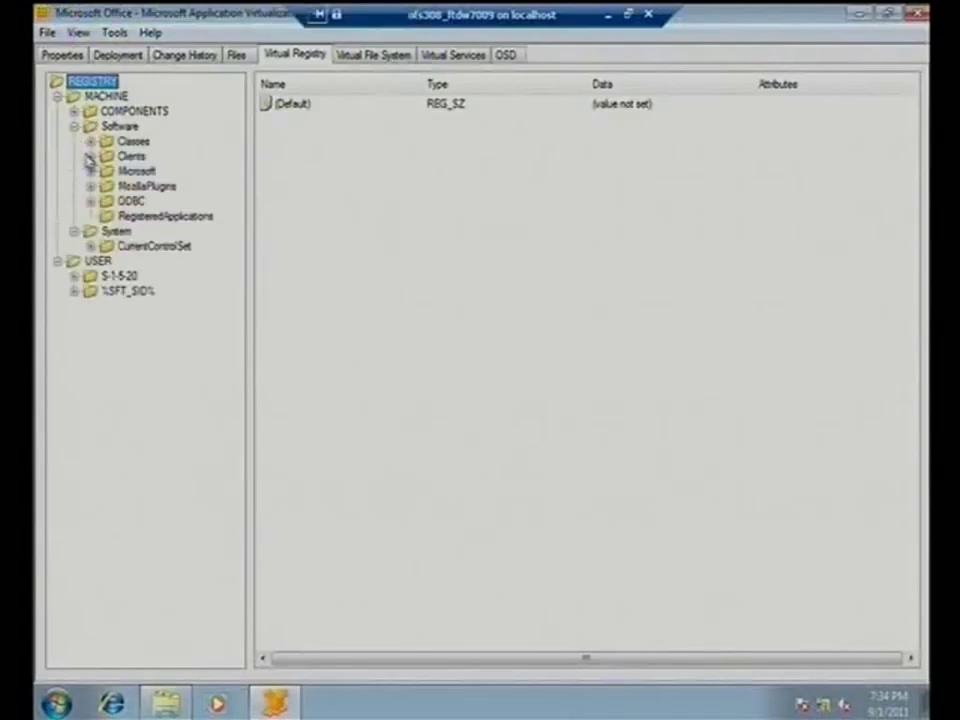
{"action": "left_click", "coordinate": [91, 171]}
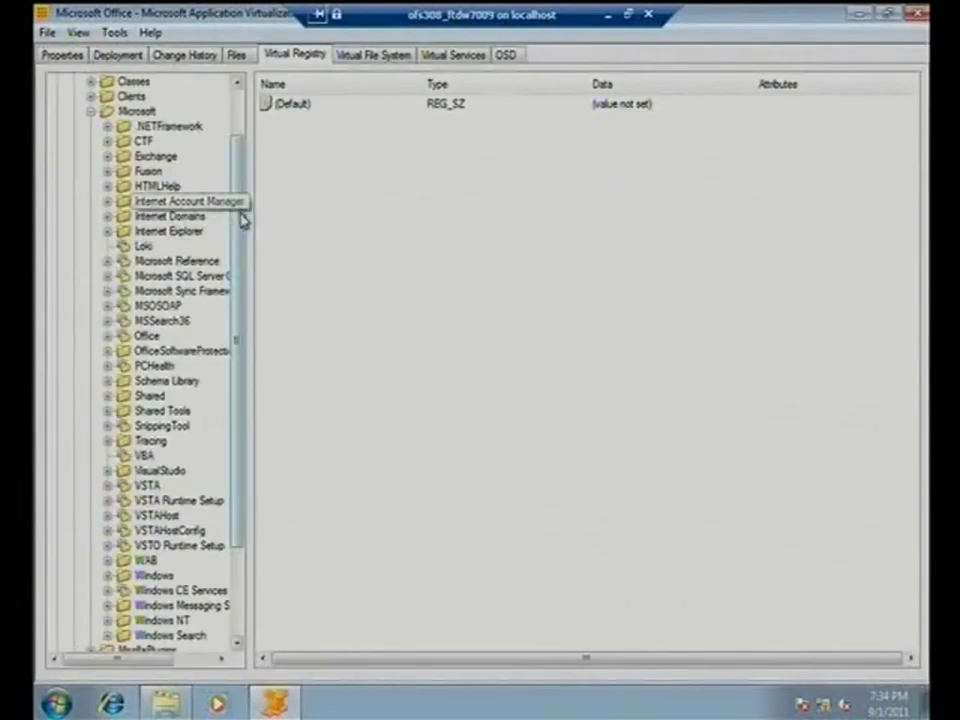
{"action": "scroll", "coordinate": [240, 216], "scroll_direction": "down", "scroll_amount": 1}
{"action": "left_click", "coordinate": [109, 321]}
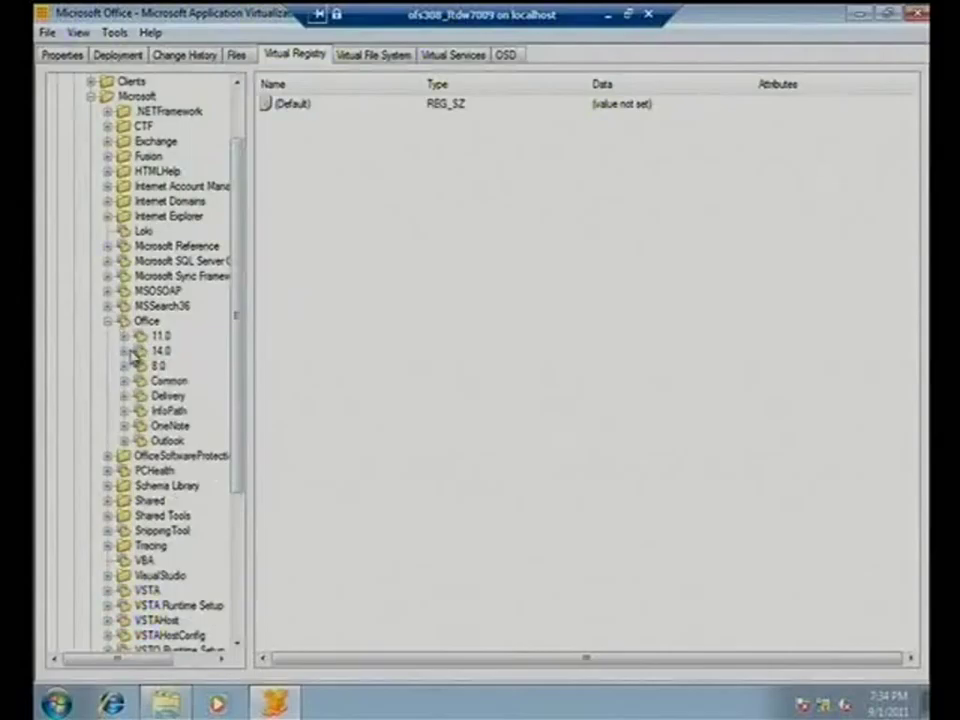
{"action": "left_click", "coordinate": [124, 336]}
{"action": "left_click", "coordinate": [124, 366]}
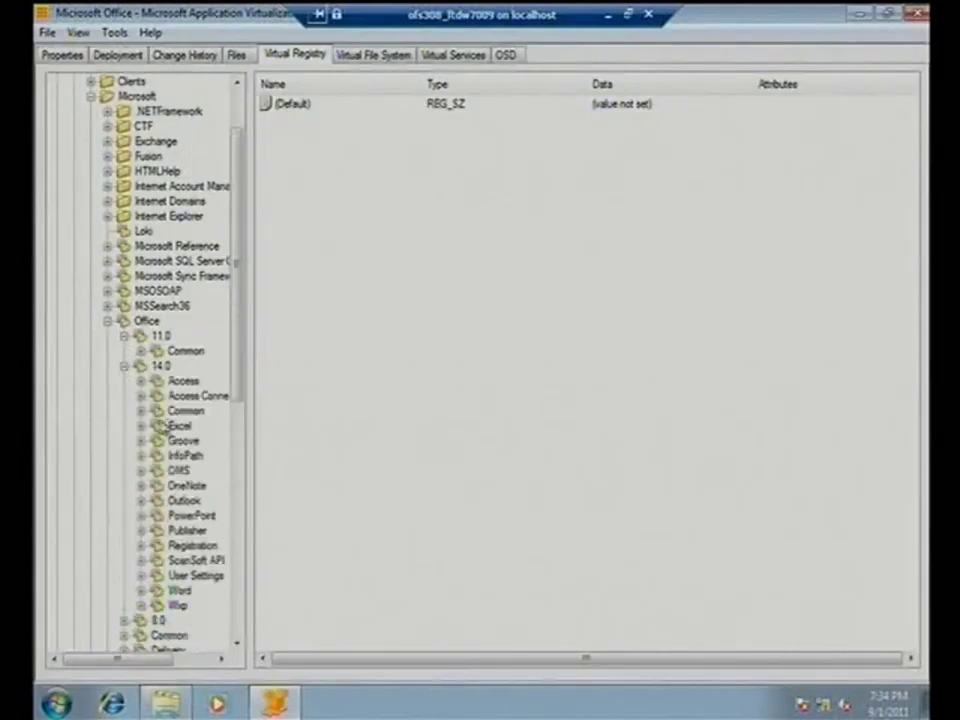
{"action": "left_click", "coordinate": [142, 411]}
{"action": "double_click", "coordinate": [203, 545]}
Examine the Lang and UpgradeVersion values of the application subkeys under Migration, starting with Access
{"action": "left_click", "coordinate": [213, 530]}
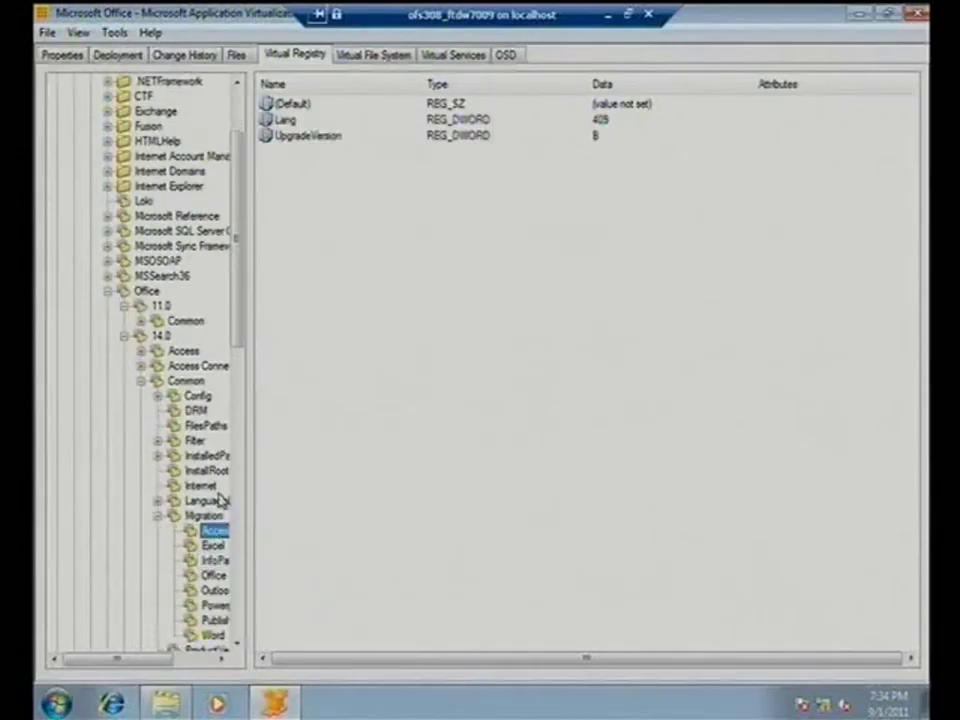
{"action": "key", "text": "Down"}
{"action": "key", "text": "Down"}
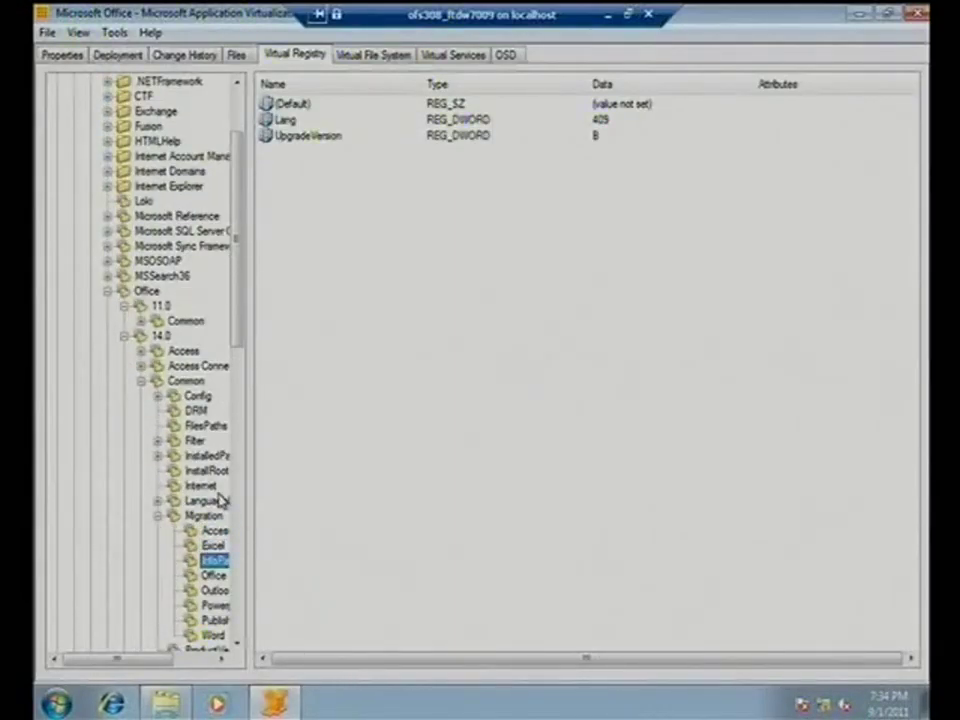
{"action": "key", "text": "Down"}
{"action": "key", "text": "Down"}
{"action": "key", "text": "Down"}
{"action": "key", "text": "Down"}
{"action": "key", "text": "Up"}
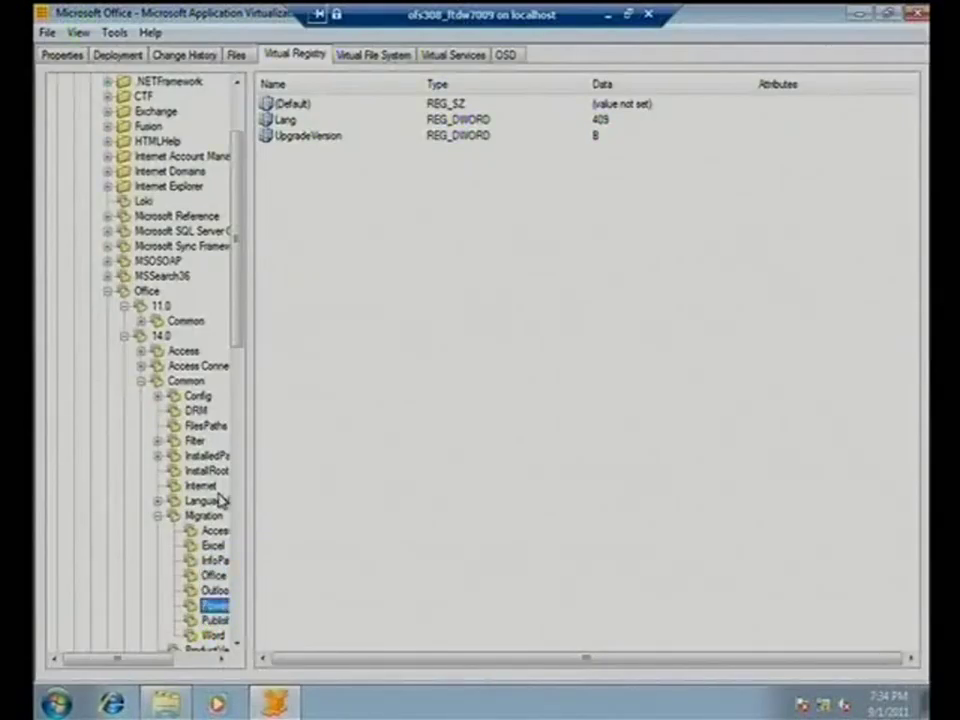
{"action": "key", "text": "Up"}
{"action": "key", "text": "Up"}
{"action": "key", "text": "Up"}
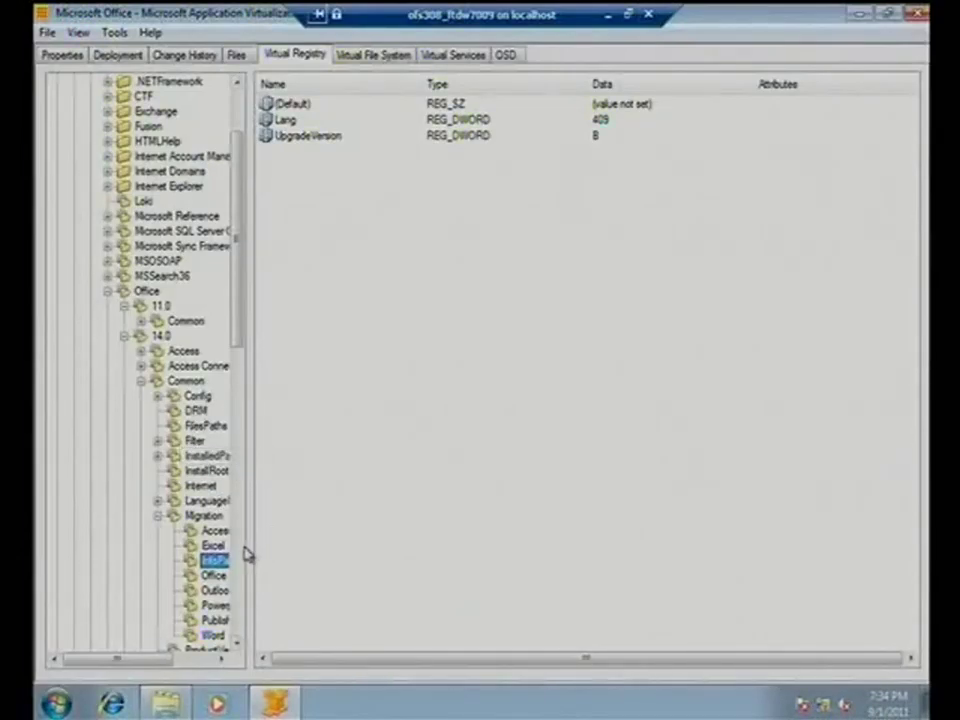
Collapse the MACHINE hive and expand the virtual registry down to USER\%SFT_SID%\Software\Microsoft\Office\14.0\Common
{"action": "left_click", "coordinate": [237, 118]}
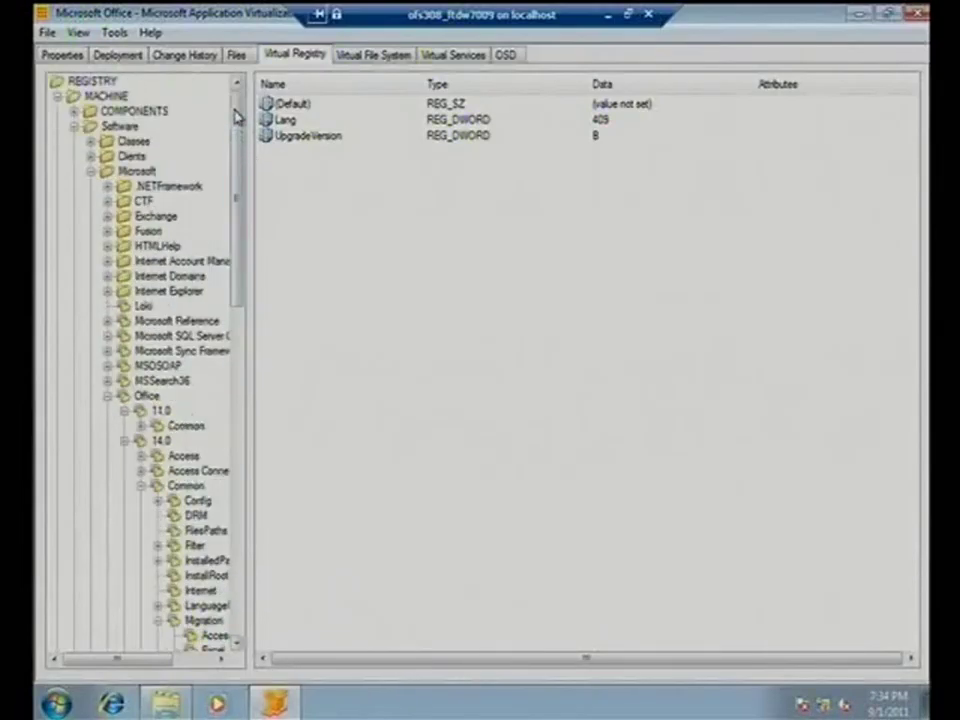
{"action": "double_click", "coordinate": [73, 97]}
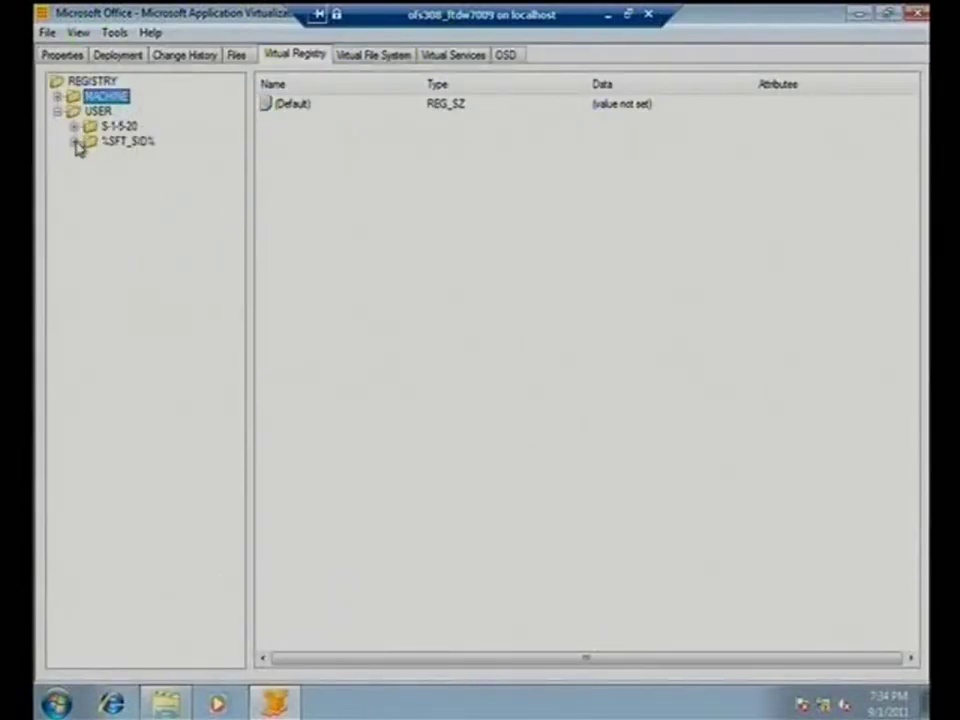
{"action": "left_click", "coordinate": [76, 142]}
{"action": "left_click", "coordinate": [89, 158]}
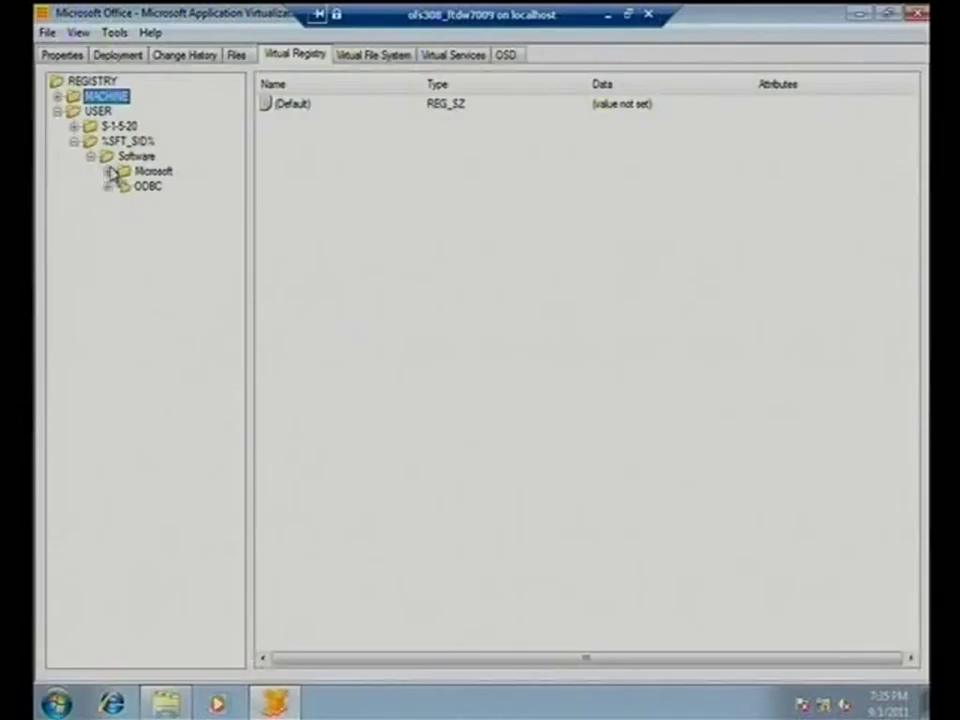
{"action": "left_click", "coordinate": [108, 171]}
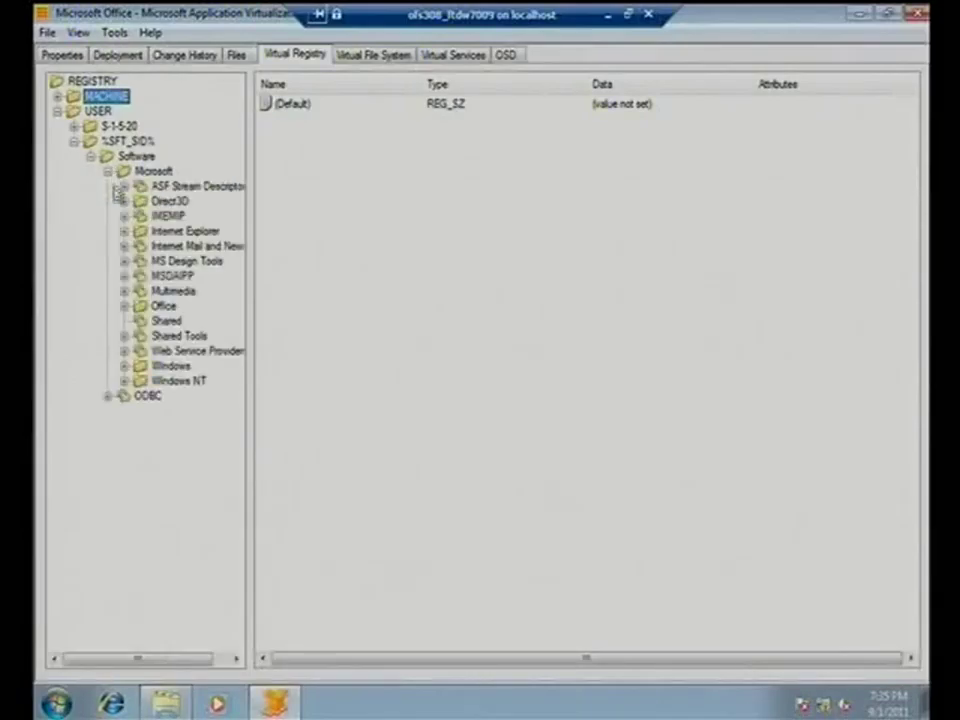
{"action": "left_click", "coordinate": [124, 306]}
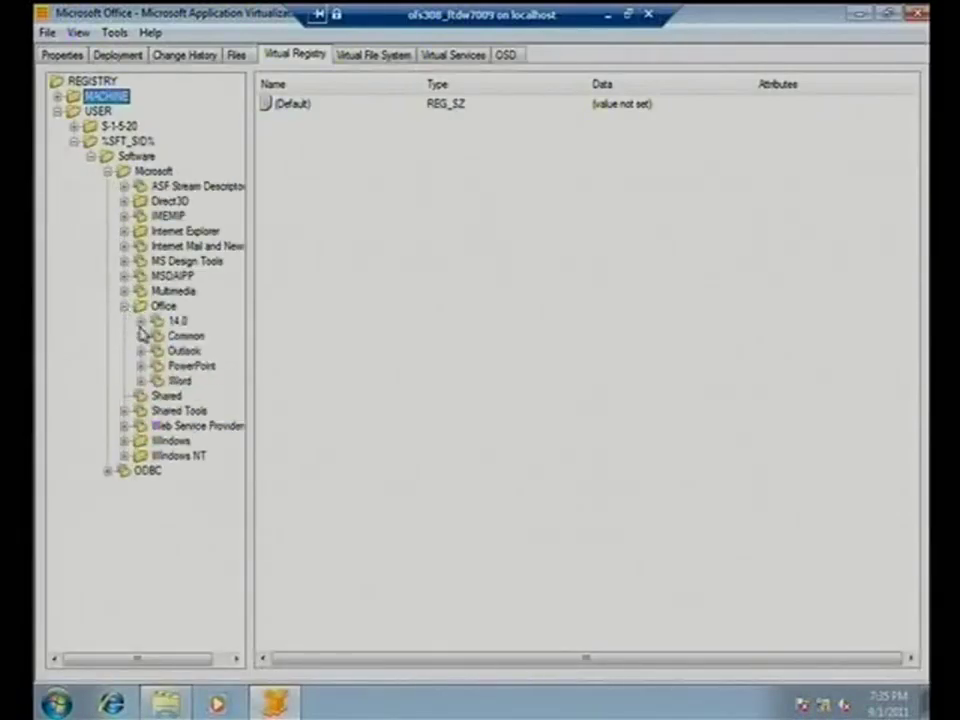
{"action": "left_click", "coordinate": [141, 321]}
{"action": "left_click", "coordinate": [157, 351]}
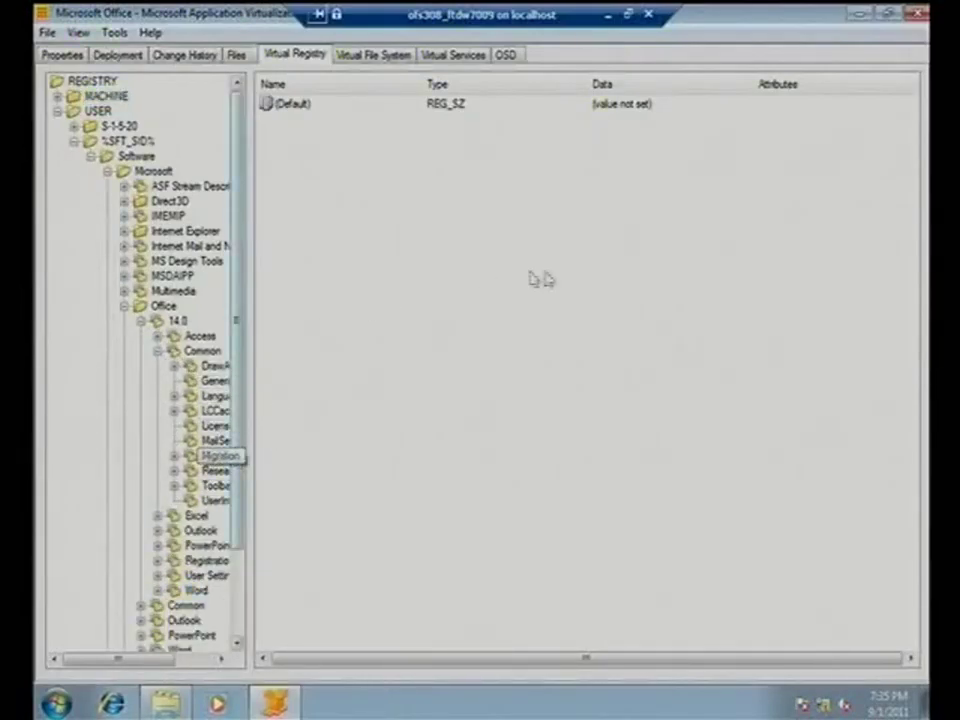
Delete the Migration key under the user hive's Office\14.0\Common key
{"action": "left_click", "coordinate": [214, 456]}
{"action": "right_click", "coordinate": [224, 462]}
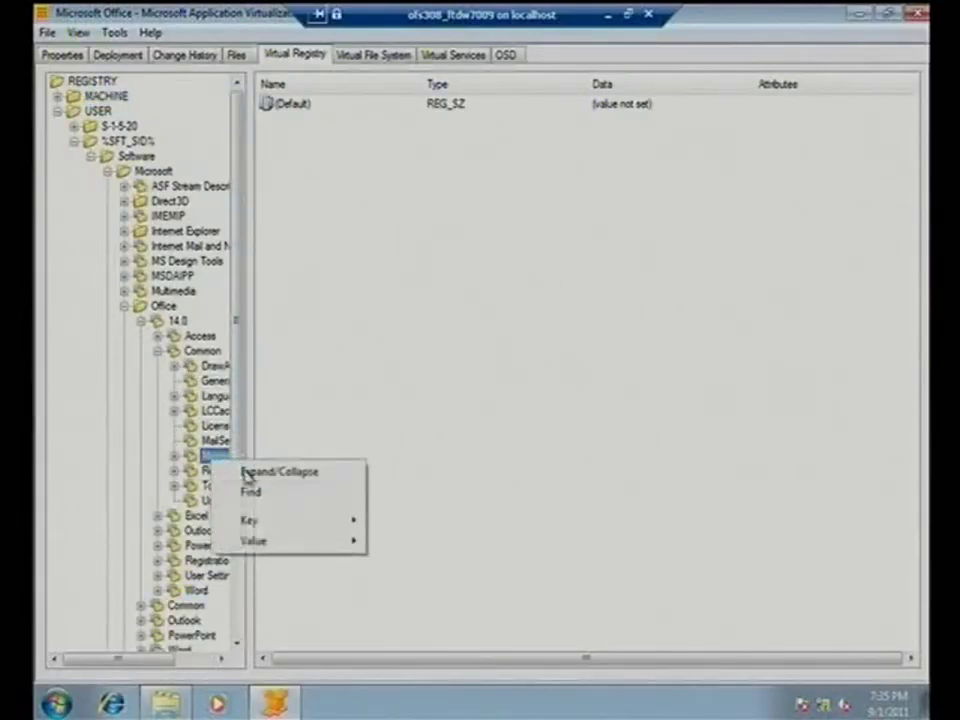
{"action": "mouse_move", "coordinate": [248, 521]}
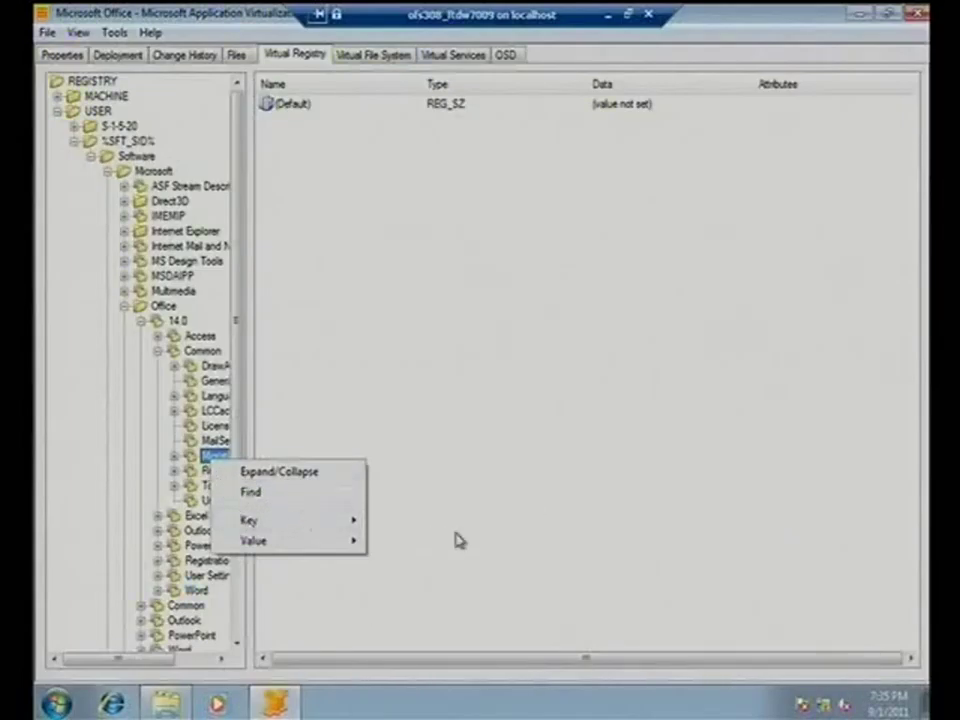
{"action": "mouse_move", "coordinate": [343, 523]}
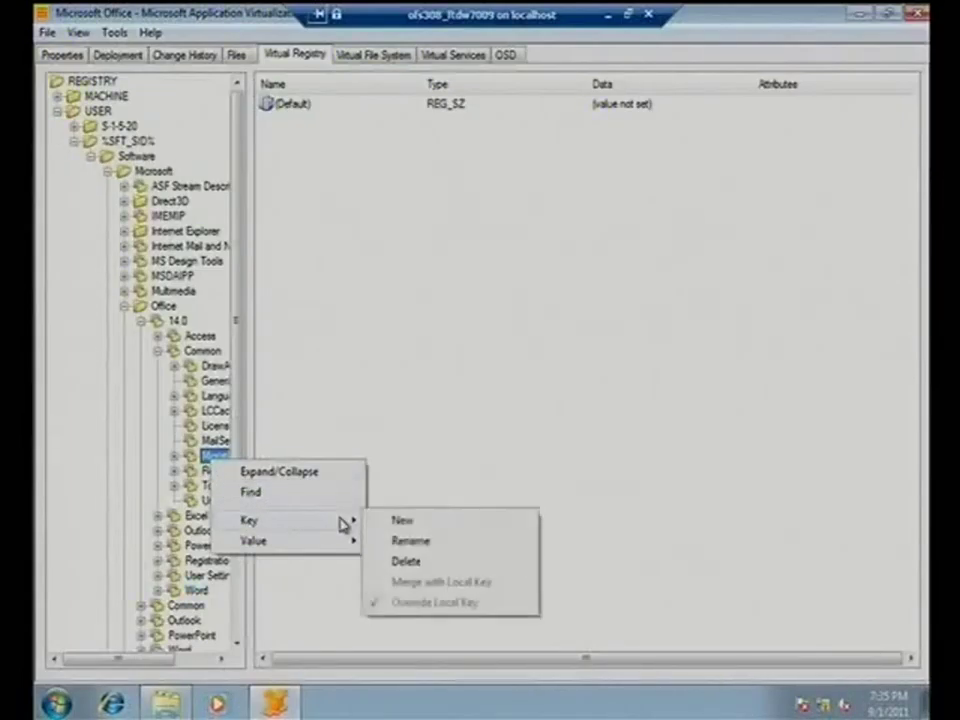
{"action": "left_click", "coordinate": [406, 562]}
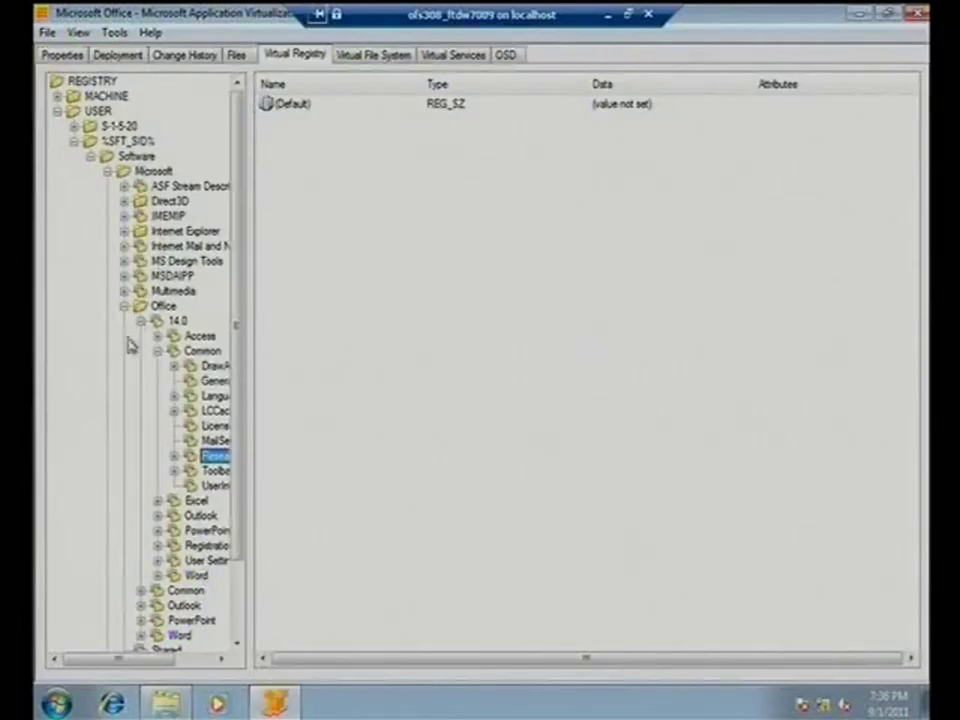
Collapse the Common key and add a new subkey directly under the user hive's Office key
{"action": "left_click", "coordinate": [158, 351]}
{"action": "left_click", "coordinate": [166, 308]}
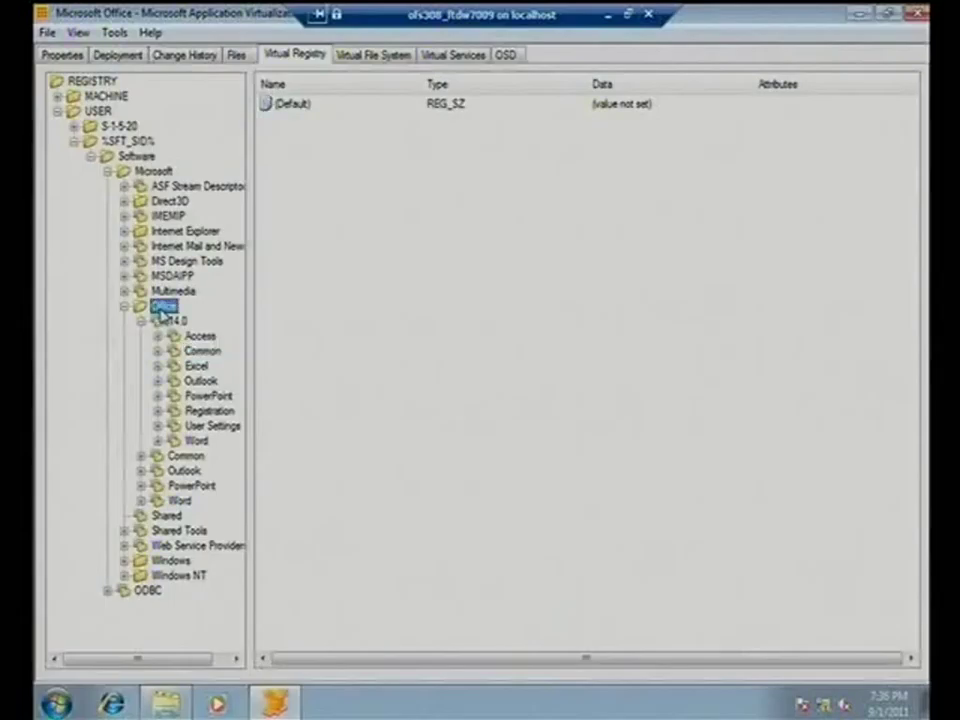
{"action": "right_click", "coordinate": [170, 318]}
{"action": "mouse_move", "coordinate": [215, 376]}
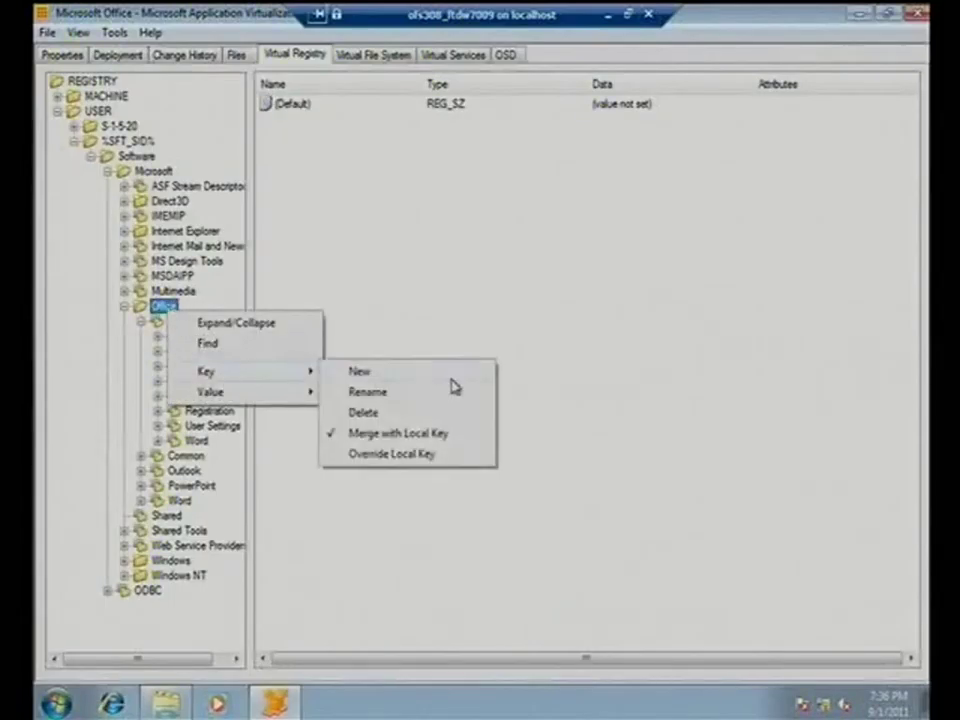
{"action": "left_click", "coordinate": [445, 378]}
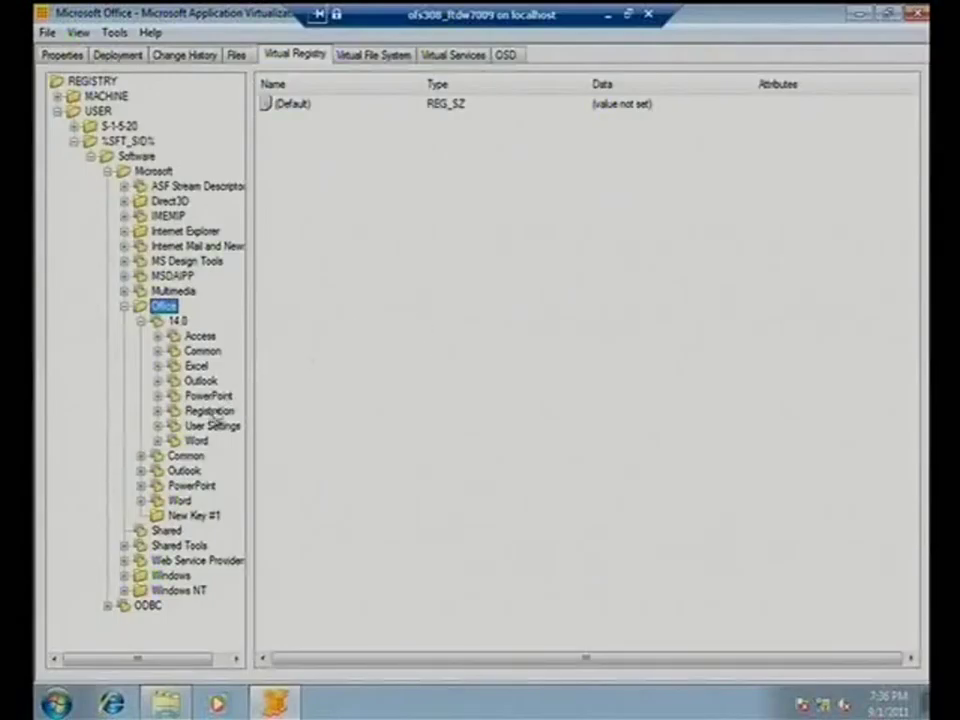
Rename the new subkey under the user hive's Office key as 11.0
{"action": "left_click", "coordinate": [178, 515]}
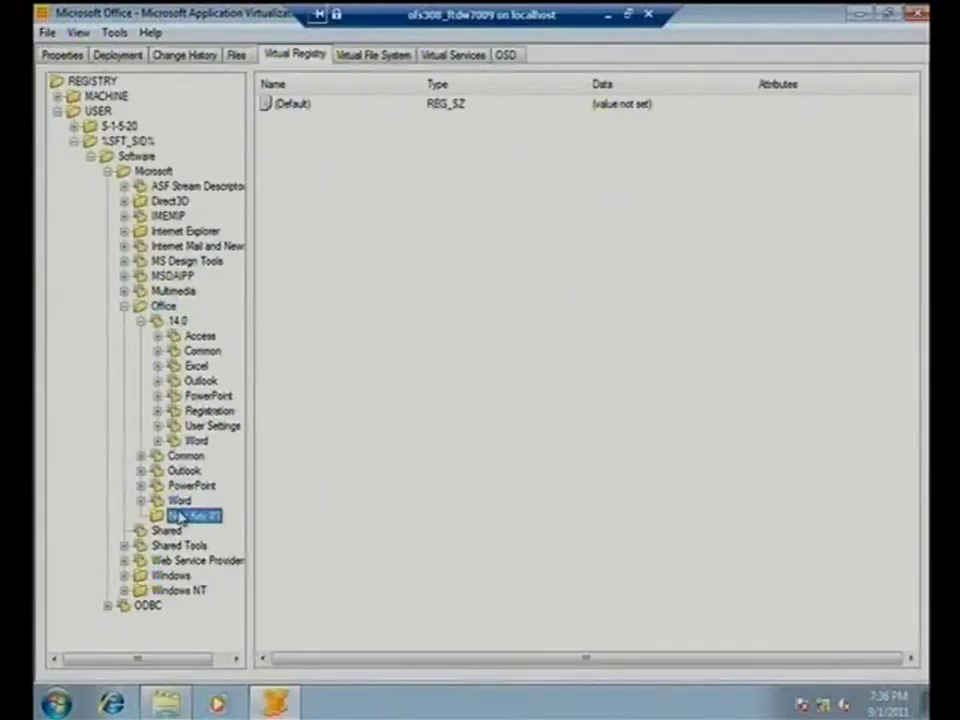
{"action": "right_click", "coordinate": [196, 515]}
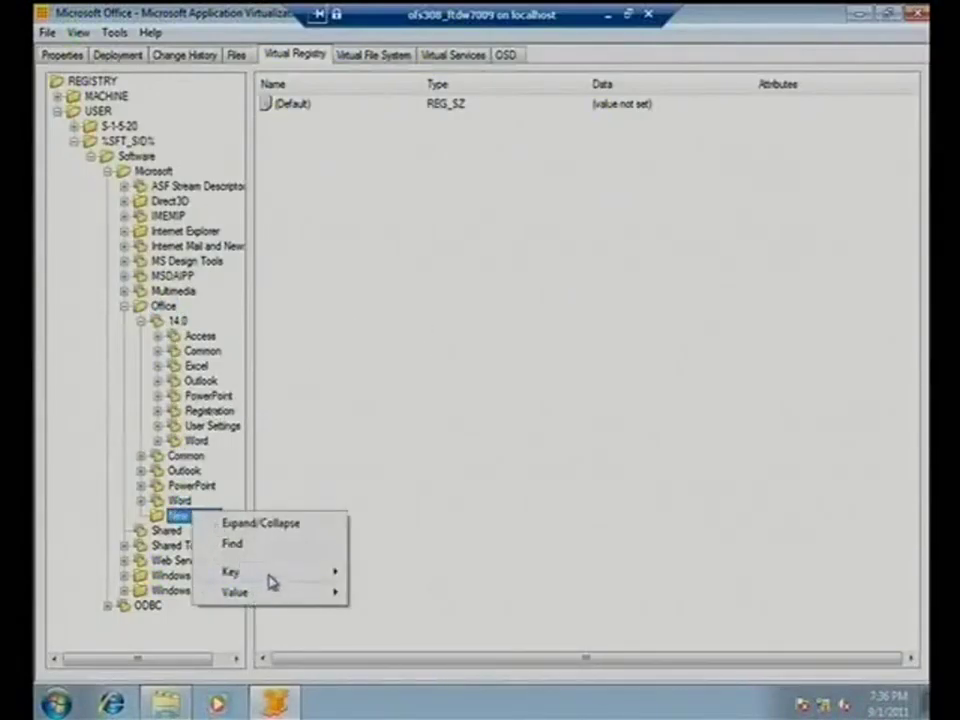
{"action": "mouse_move", "coordinate": [268, 576]}
{"action": "left_click", "coordinate": [390, 593]}
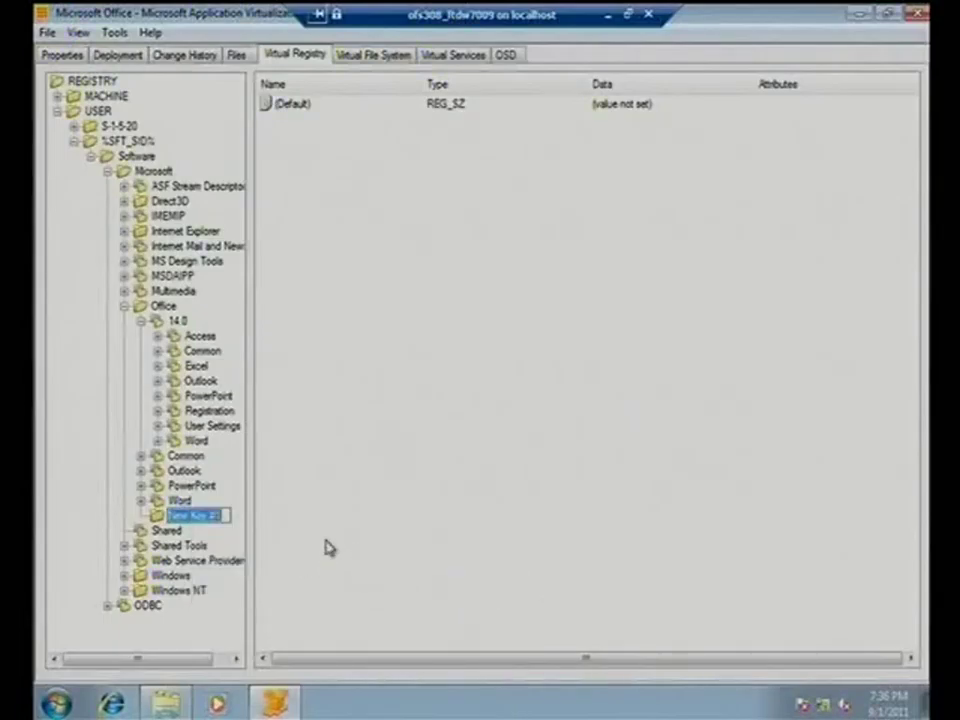
{"action": "type", "text": "11.0"}
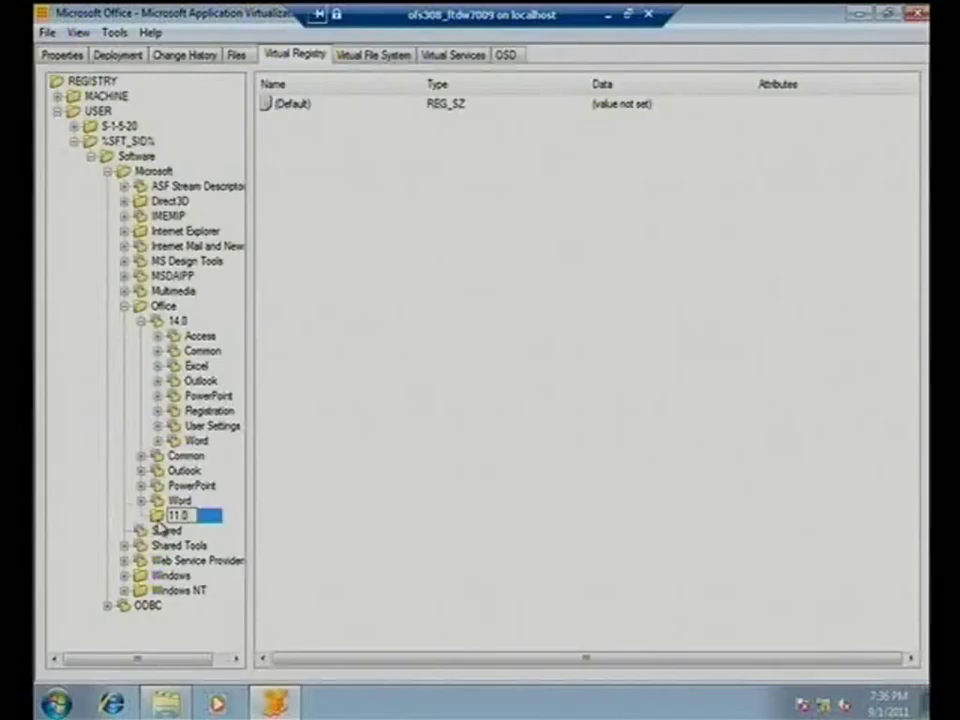
{"action": "right_click", "coordinate": [163, 519]}
{"action": "left_click", "coordinate": [166, 306]}
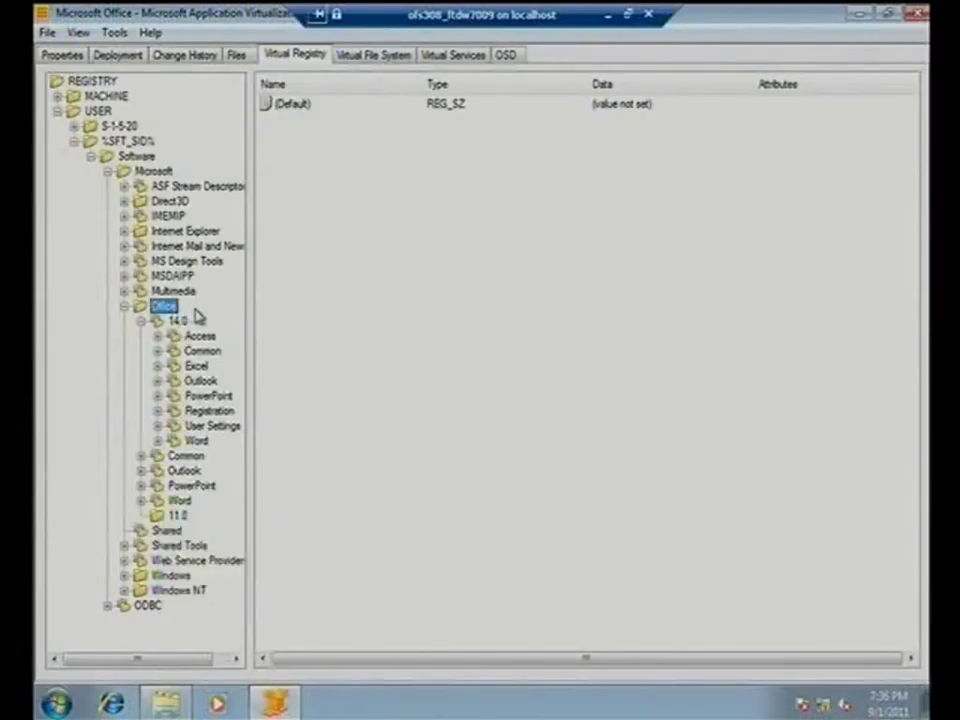
Set the user hive's Office\11.0 key to Override Local Key
{"action": "right_click", "coordinate": [172, 515]}
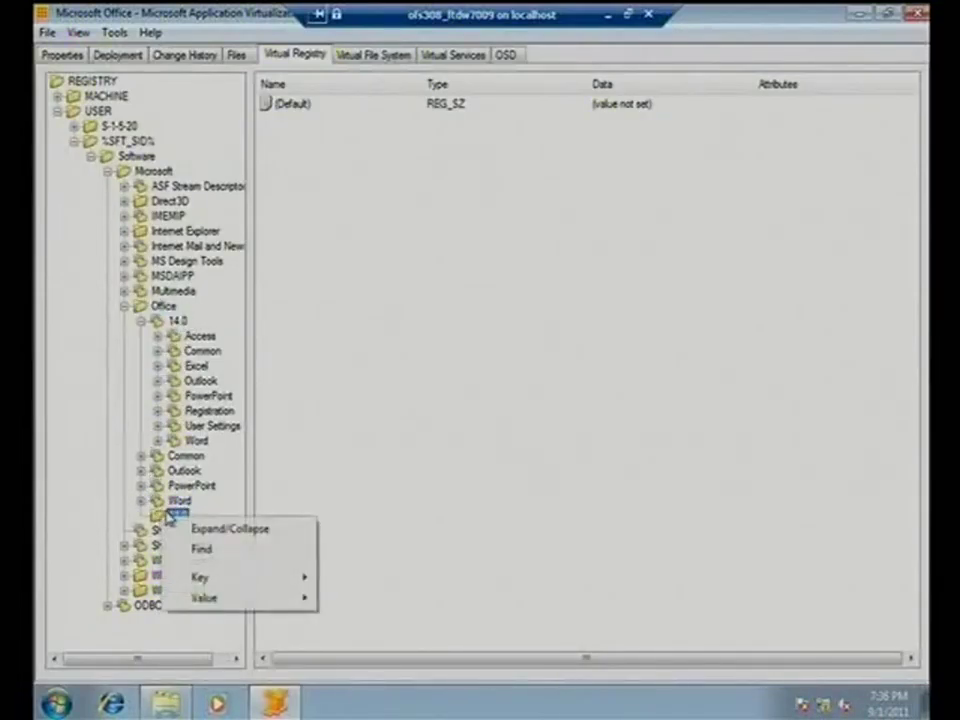
{"action": "mouse_move", "coordinate": [195, 584]}
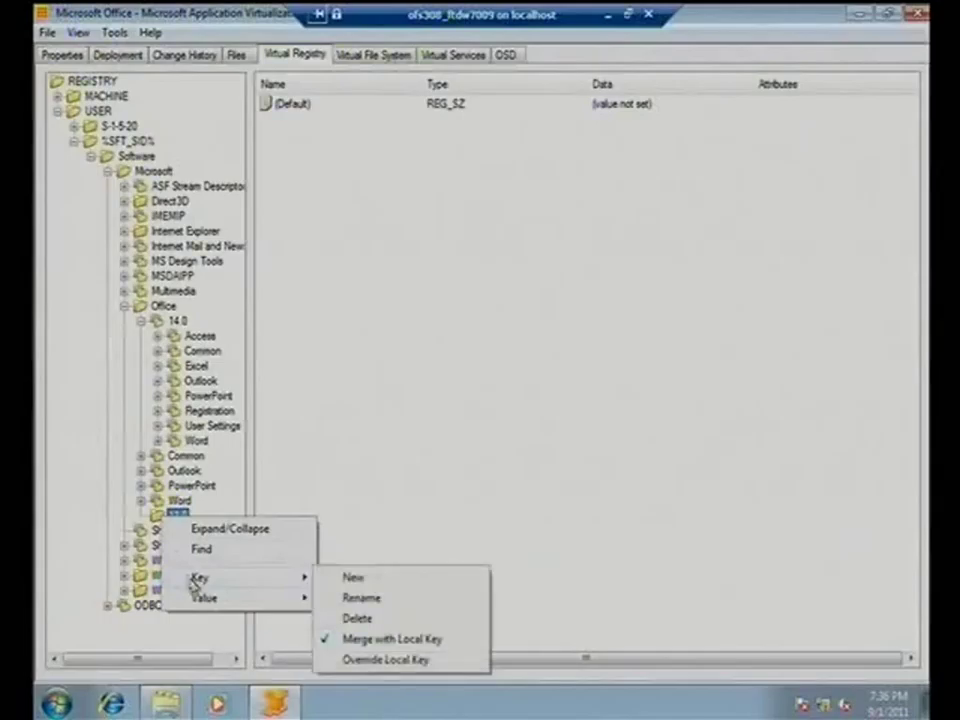
{"action": "left_click", "coordinate": [390, 639]}
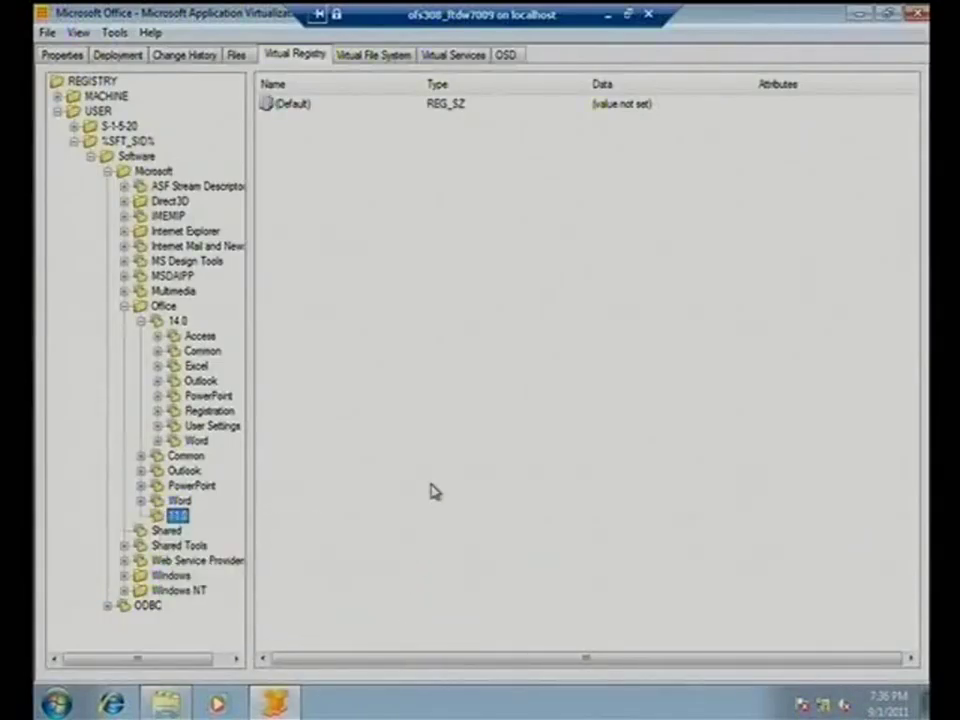
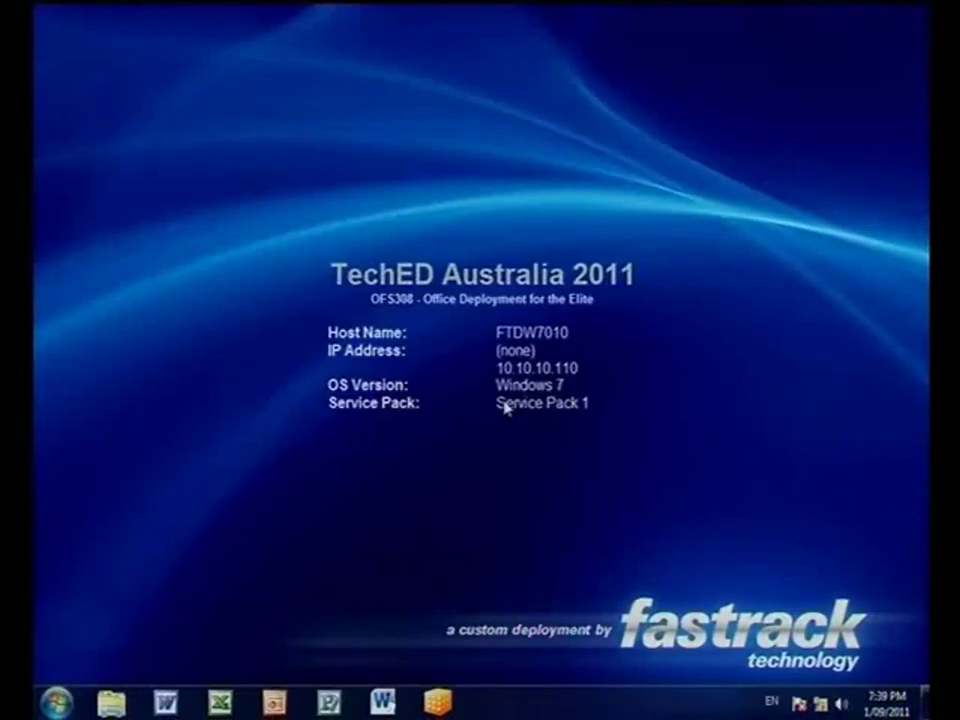
Switch to Word 2003, set its default save format to Web Page, Filtered (*.htm, *.html), and close Word
{"action": "left_click", "coordinate": [168, 703]}
{"action": "double_click", "coordinate": [490, 14]}
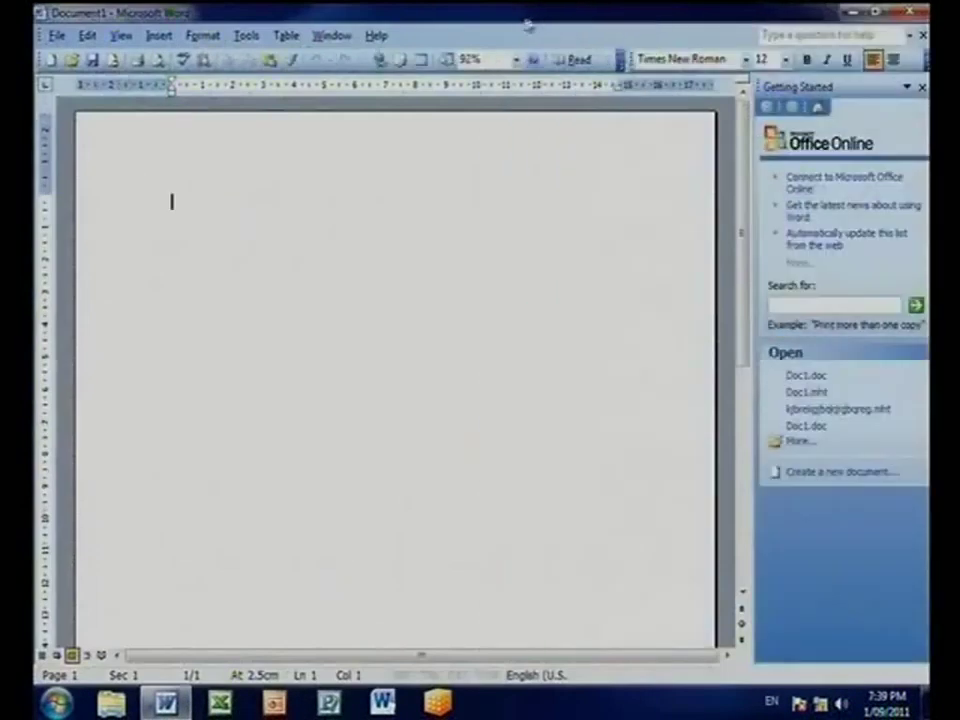
{"action": "left_click", "coordinate": [246, 35]}
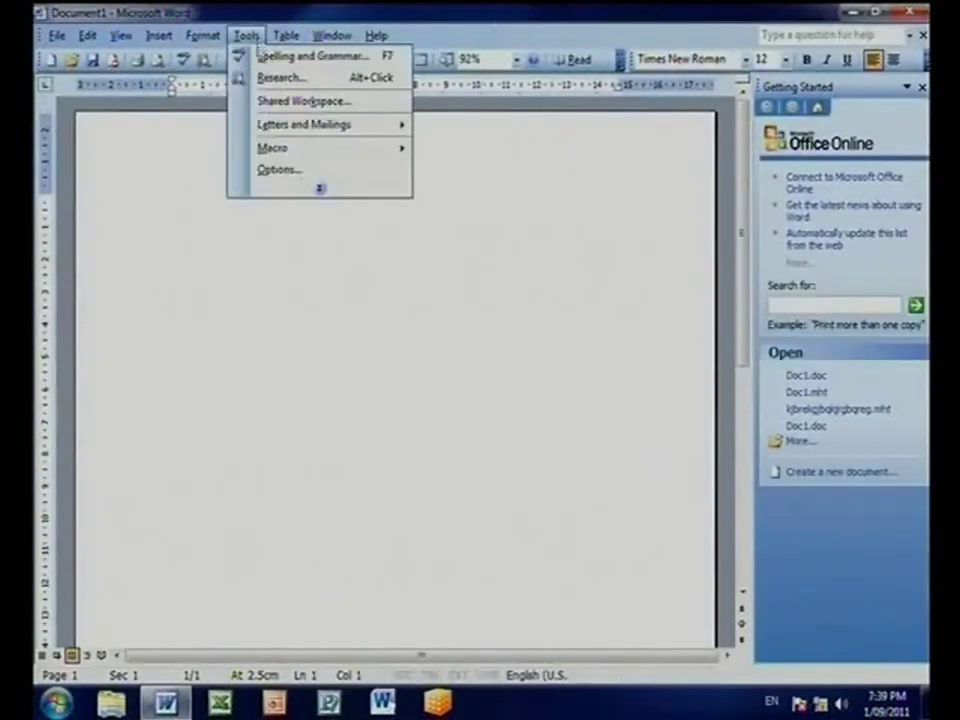
{"action": "left_click", "coordinate": [322, 170]}
{"action": "left_click", "coordinate": [620, 181]}
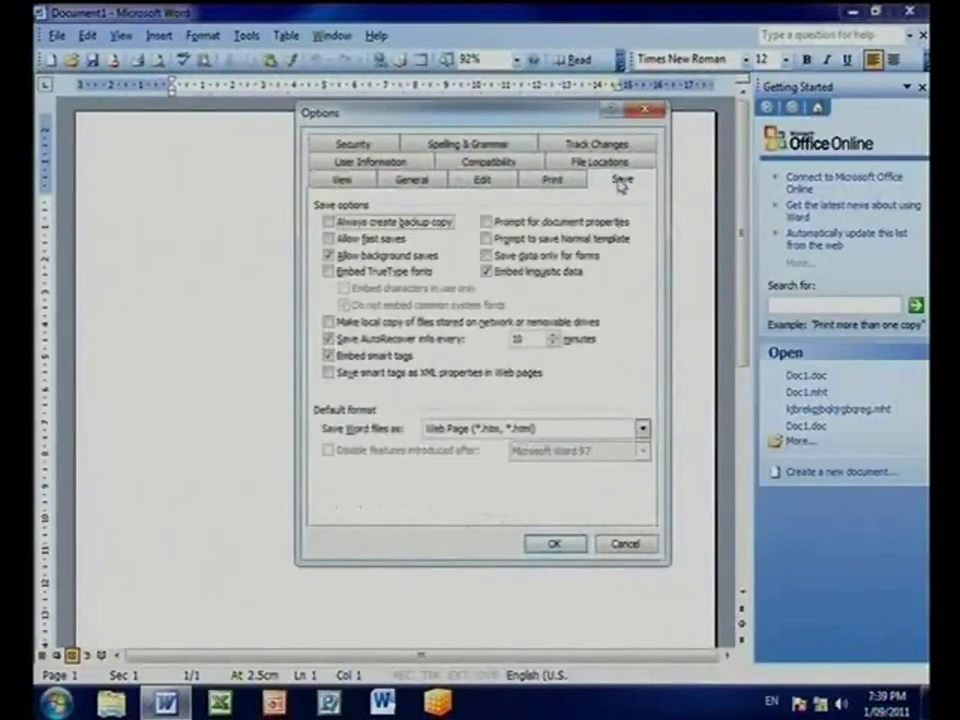
{"action": "left_click", "coordinate": [642, 429]}
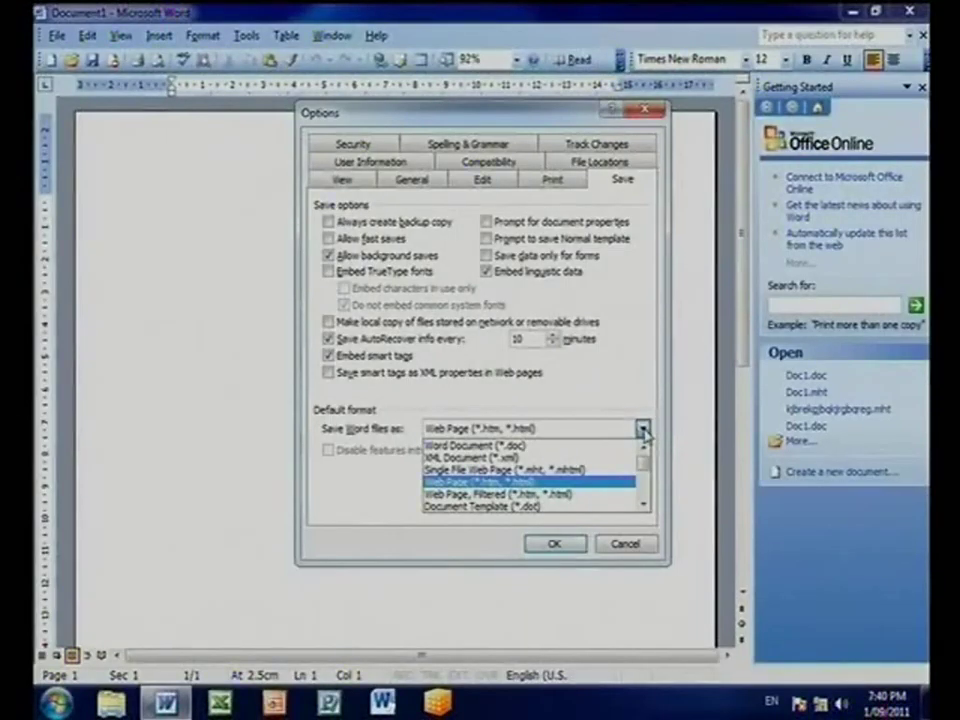
{"action": "left_click", "coordinate": [564, 495]}
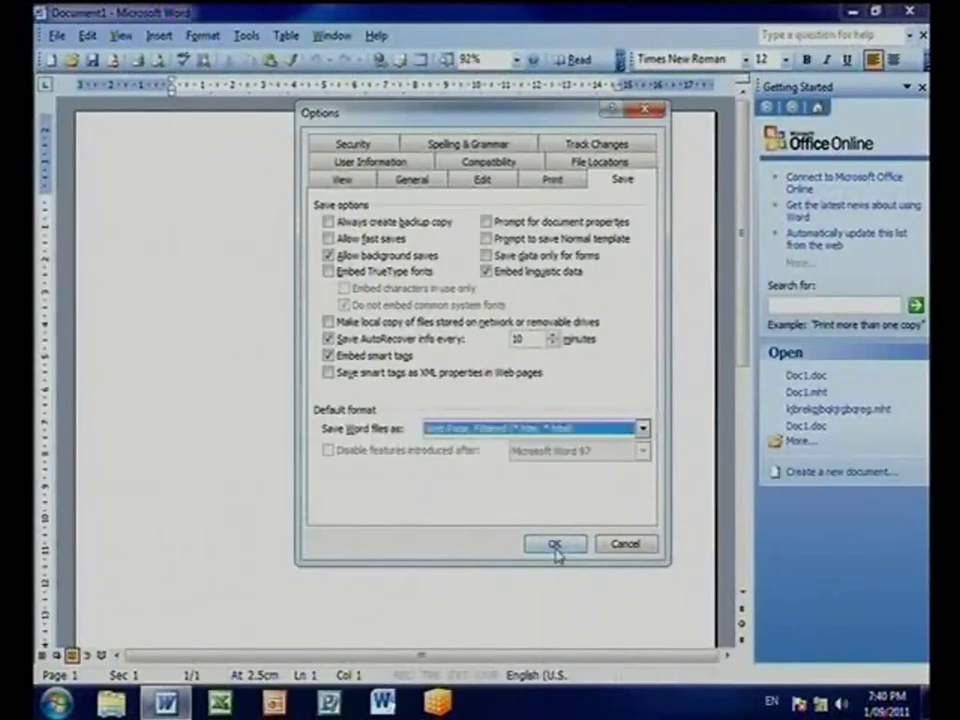
{"action": "left_click", "coordinate": [554, 543]}
{"action": "left_click", "coordinate": [853, 12]}
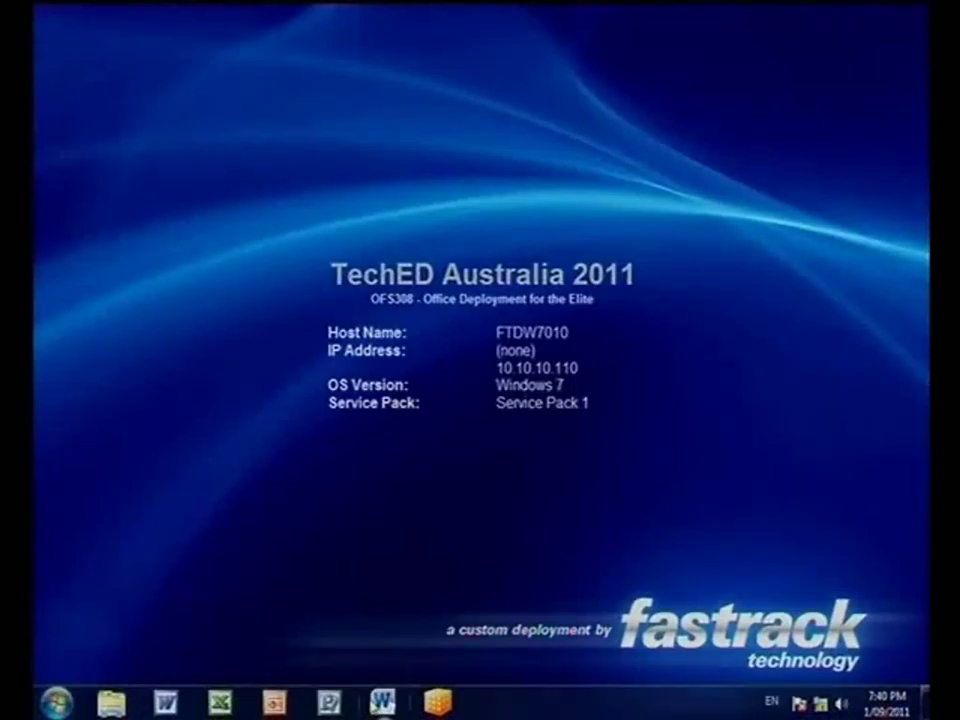
Launch virtualized Word 2010, dismiss the activation wizard, check the default file type for saving, and quit without saving
{"action": "left_click", "coordinate": [382, 702]}
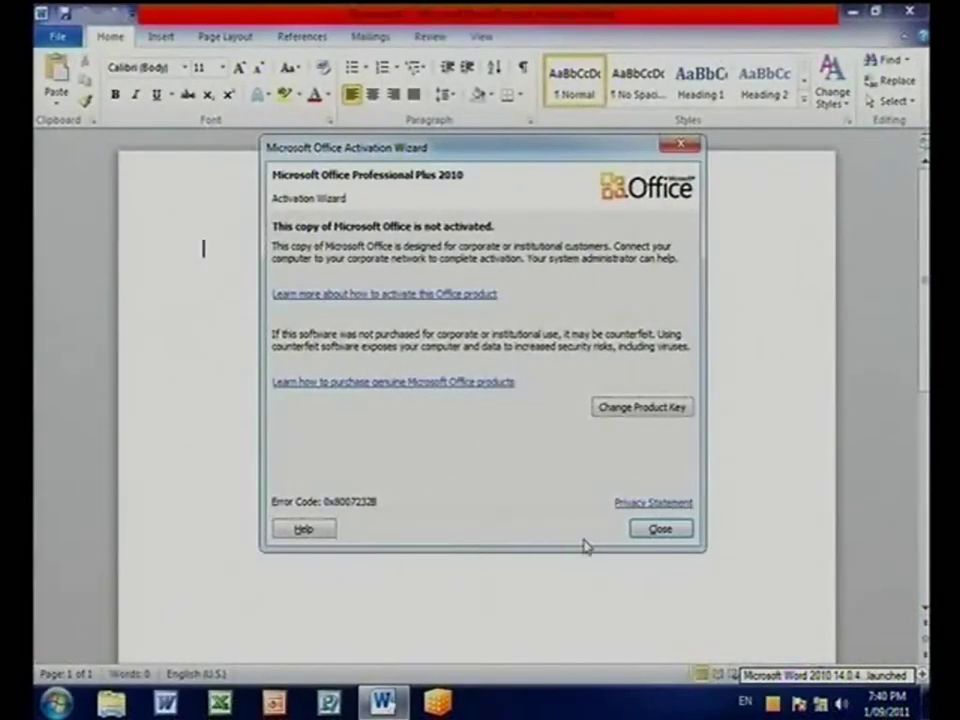
{"action": "left_click", "coordinate": [680, 529]}
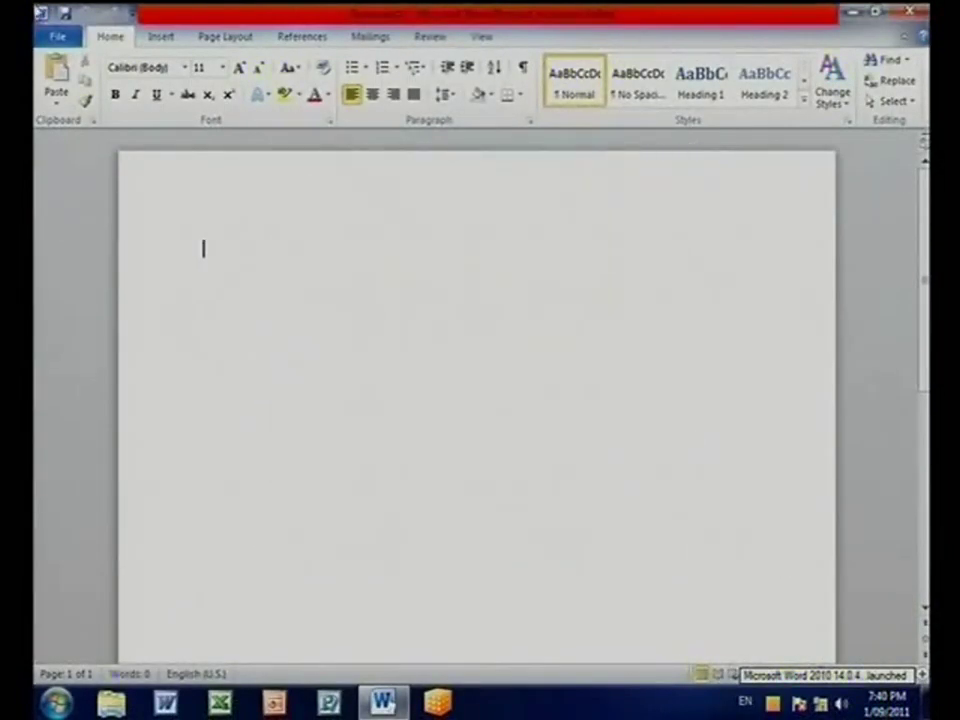
{"action": "left_click", "coordinate": [55, 36]}
{"action": "left_click", "coordinate": [88, 93]}
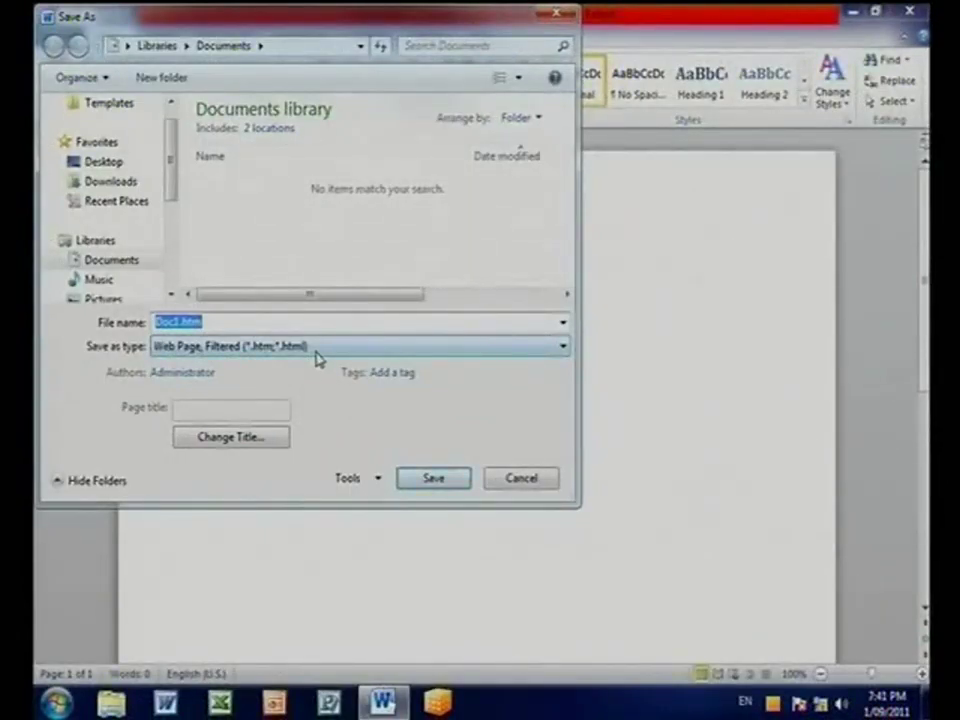
{"action": "left_click", "coordinate": [537, 484]}
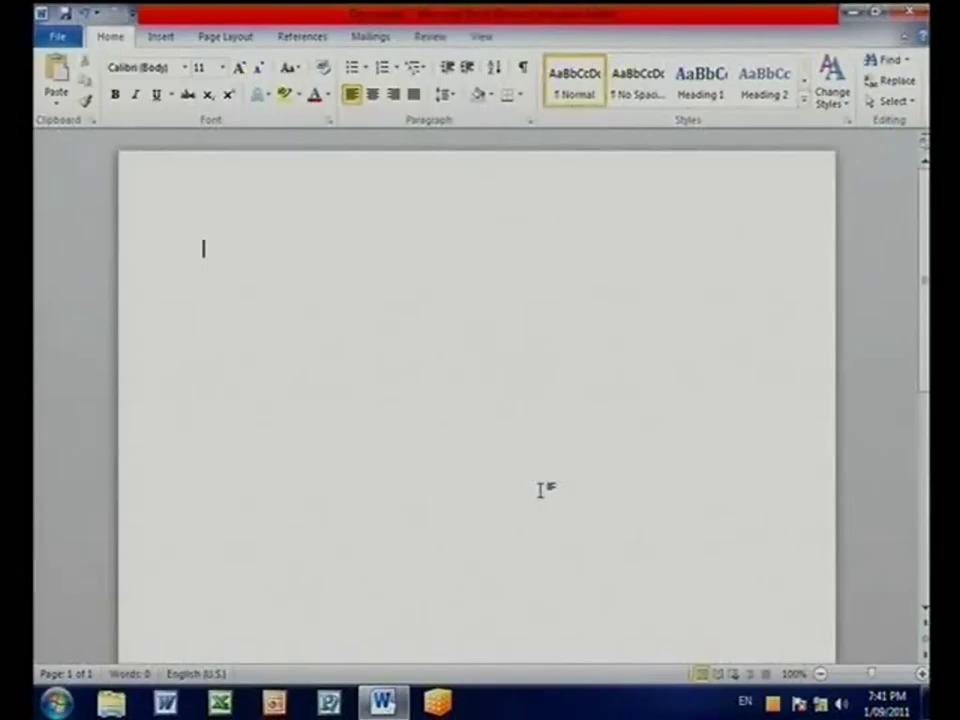
{"action": "left_click", "coordinate": [906, 12]}
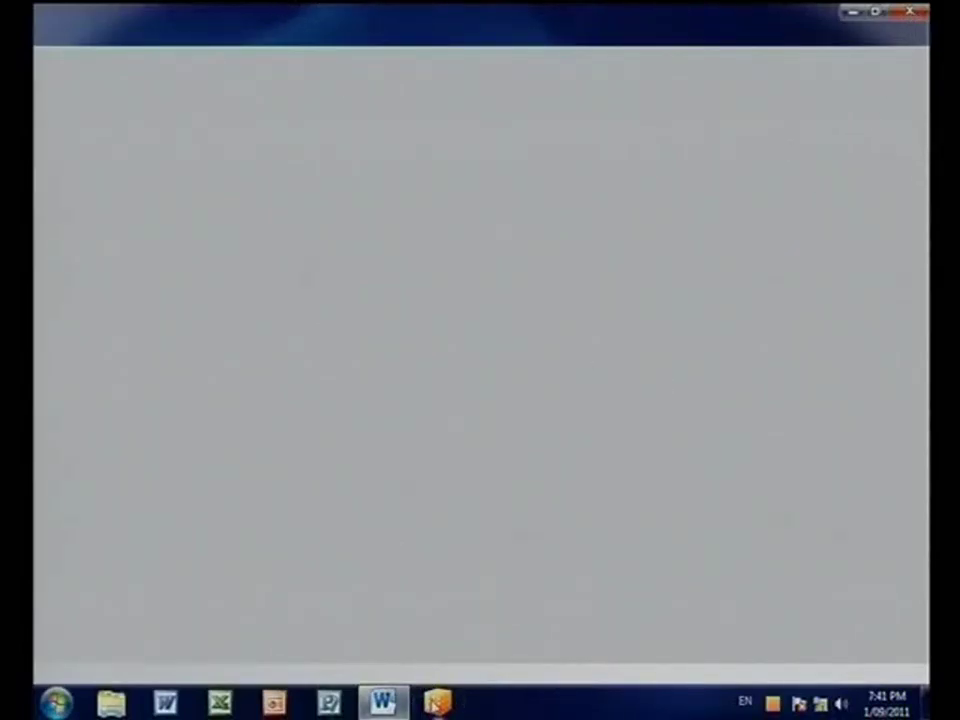
List the virtual applications in the Application Virtualization Client and widen the Application column to read their names
{"action": "left_click", "coordinate": [165, 181]}
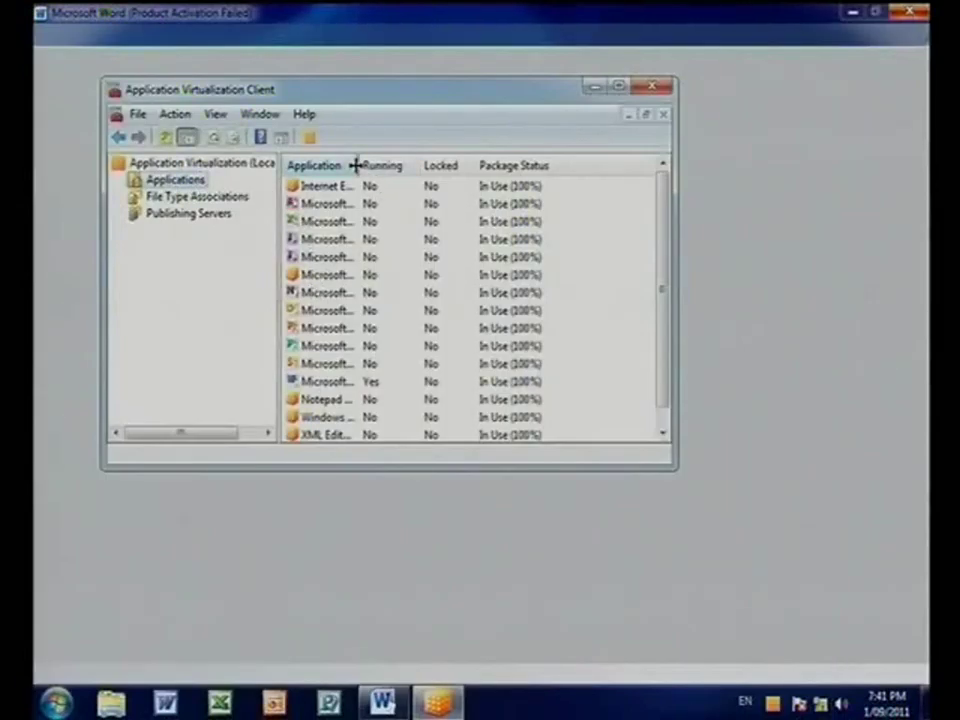
{"action": "left_click_drag", "start_coordinate": [357, 165], "coordinate": [441, 150]}
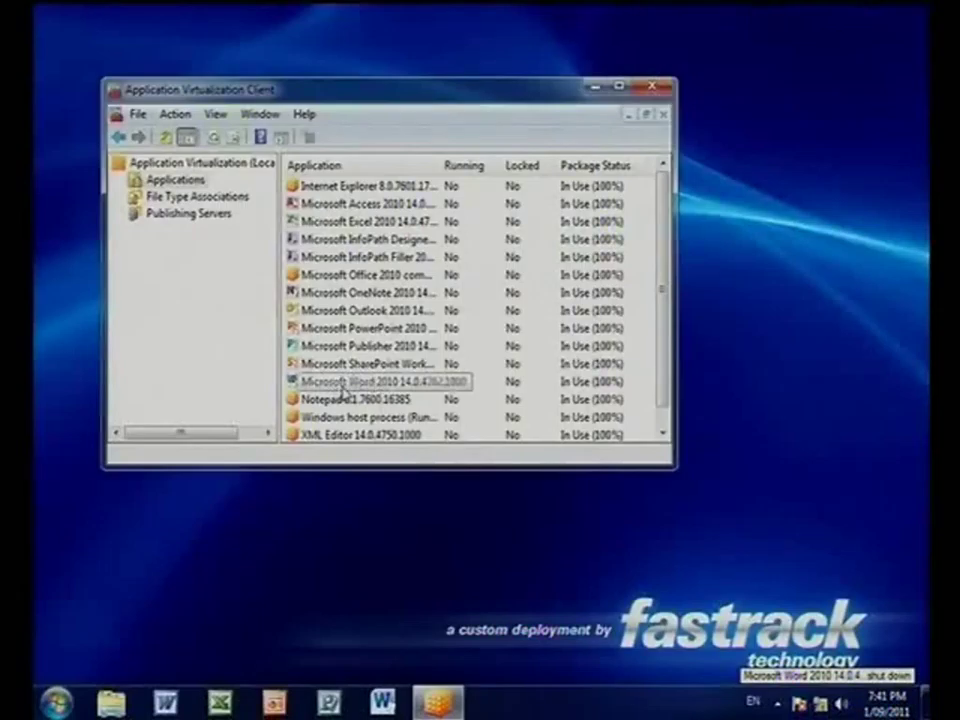
Repair the virtualized Microsoft Word 2010 application to reset its personal settings to the defaults
{"action": "right_click", "coordinate": [336, 391]}
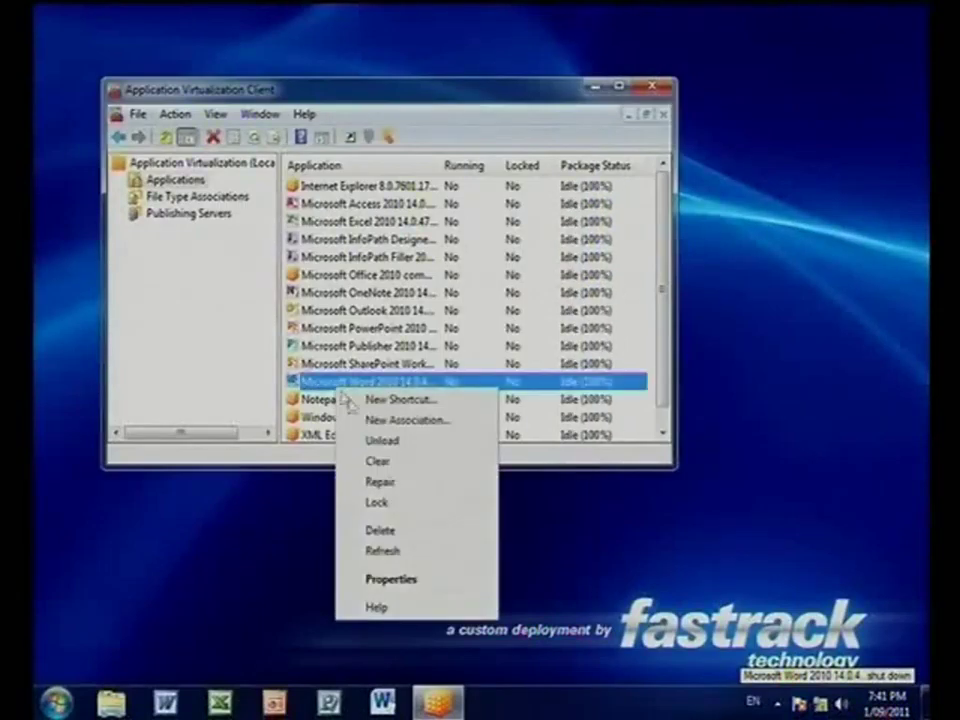
{"action": "left_click", "coordinate": [382, 481]}
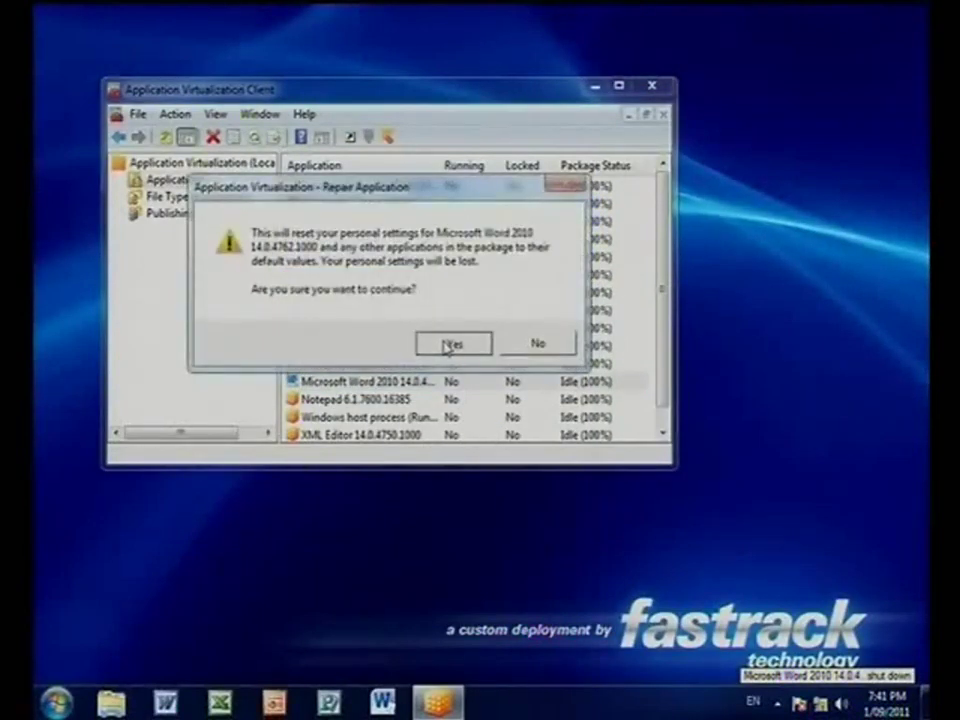
{"action": "left_click", "coordinate": [447, 343]}
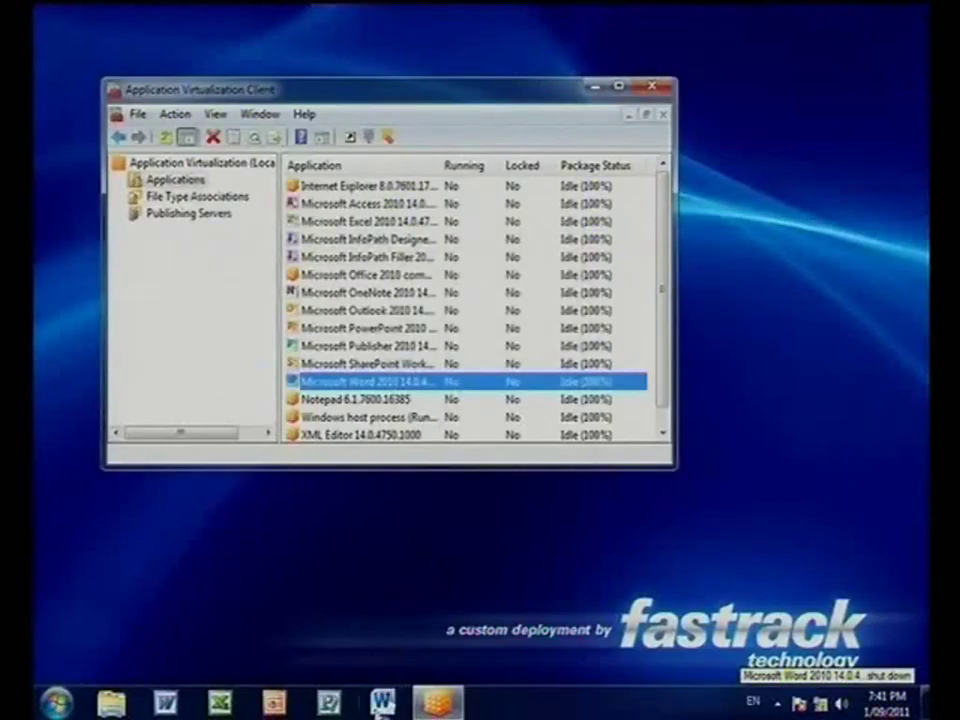
Switch to Word 2003, set its default save format to XML Document (*.xml), and close Word
{"action": "left_click", "coordinate": [165, 703]}
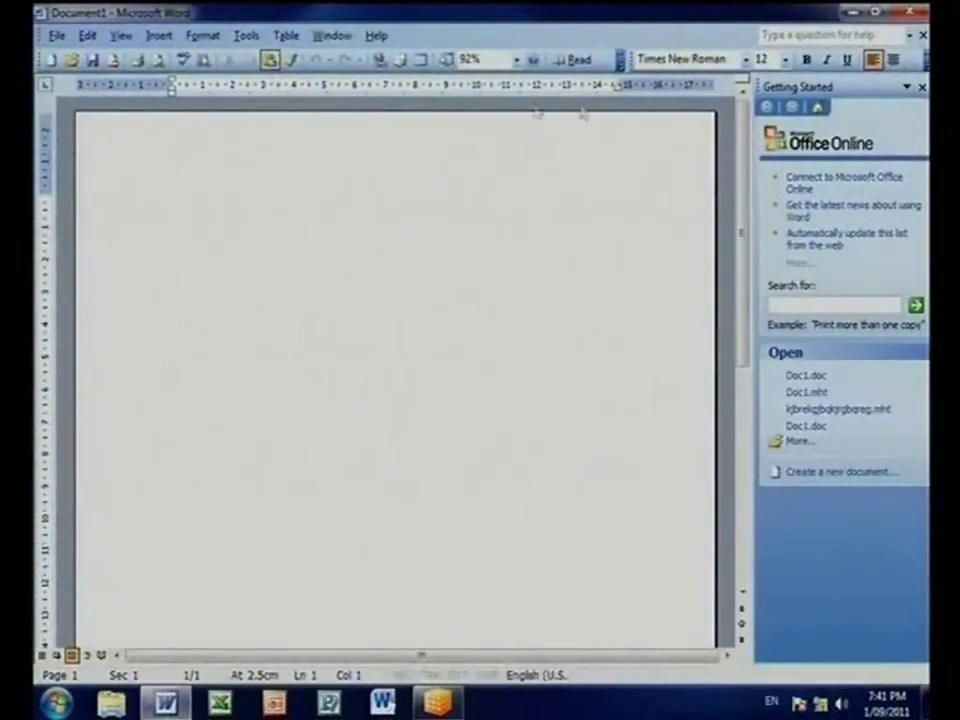
{"action": "left_click", "coordinate": [246, 35]}
{"action": "left_click", "coordinate": [272, 171]}
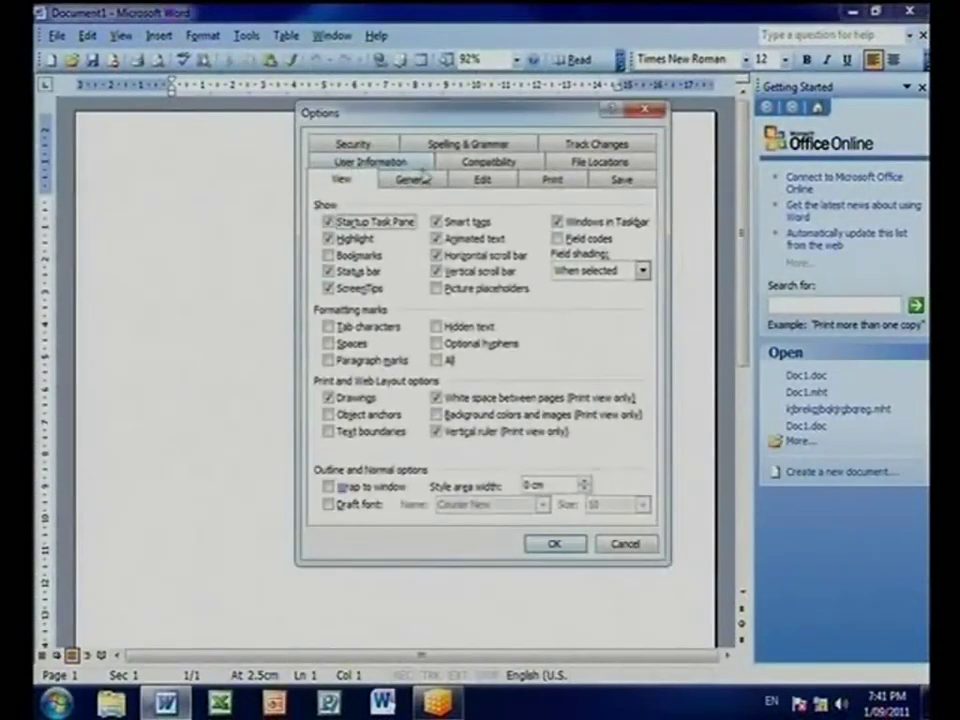
{"action": "left_click", "coordinate": [621, 179]}
{"action": "left_click", "coordinate": [549, 428]}
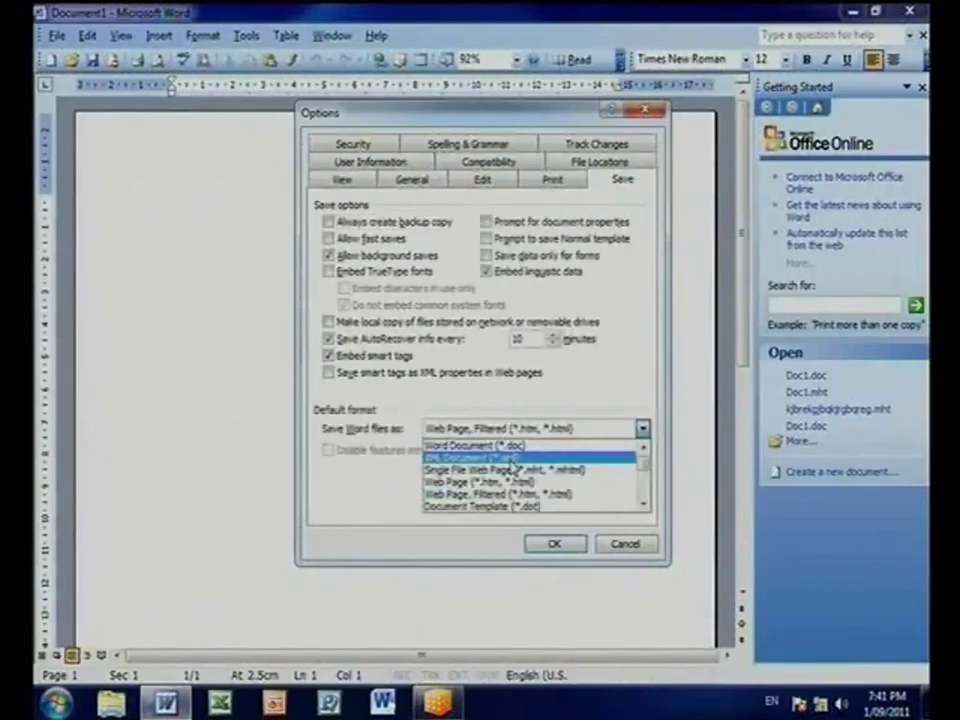
{"action": "left_click", "coordinate": [470, 457]}
{"action": "left_click", "coordinate": [553, 543]}
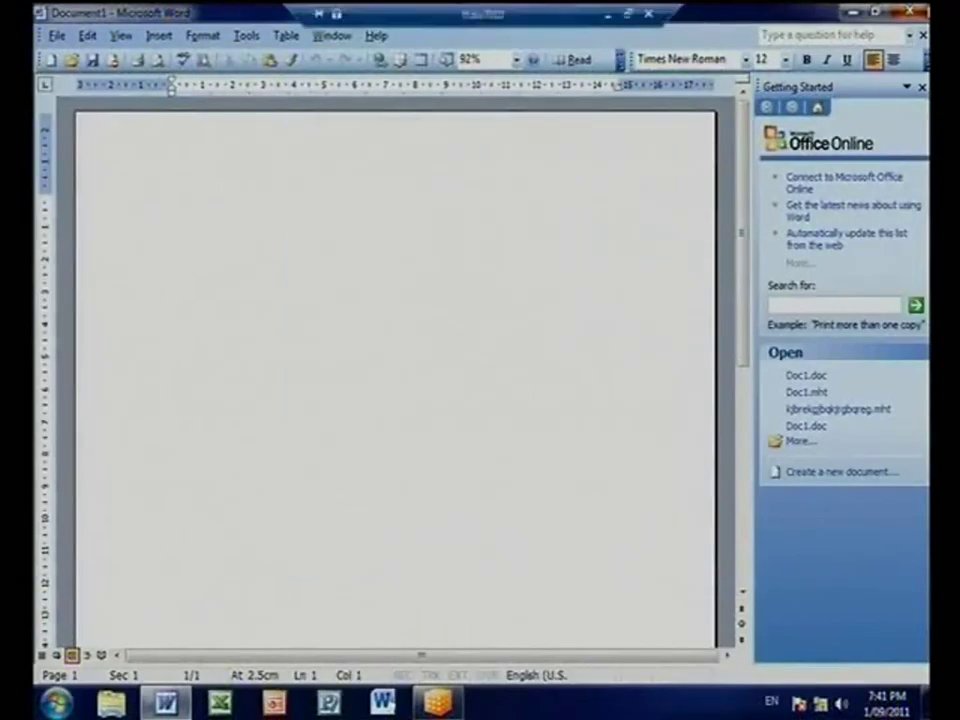
{"action": "left_click", "coordinate": [911, 11]}
Launch virtualized Word 2010, dismiss the activation wizard, check the file type offered for saving a new document, and close Word
{"action": "left_click", "coordinate": [385, 702]}
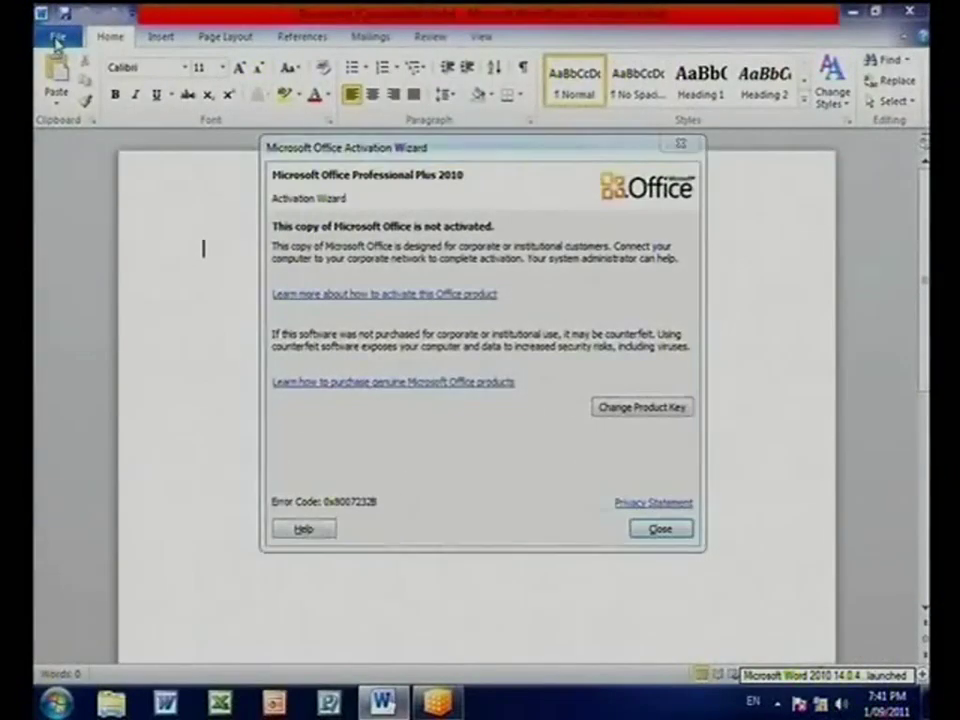
{"action": "left_click", "coordinate": [658, 527]}
{"action": "left_click", "coordinate": [50, 38]}
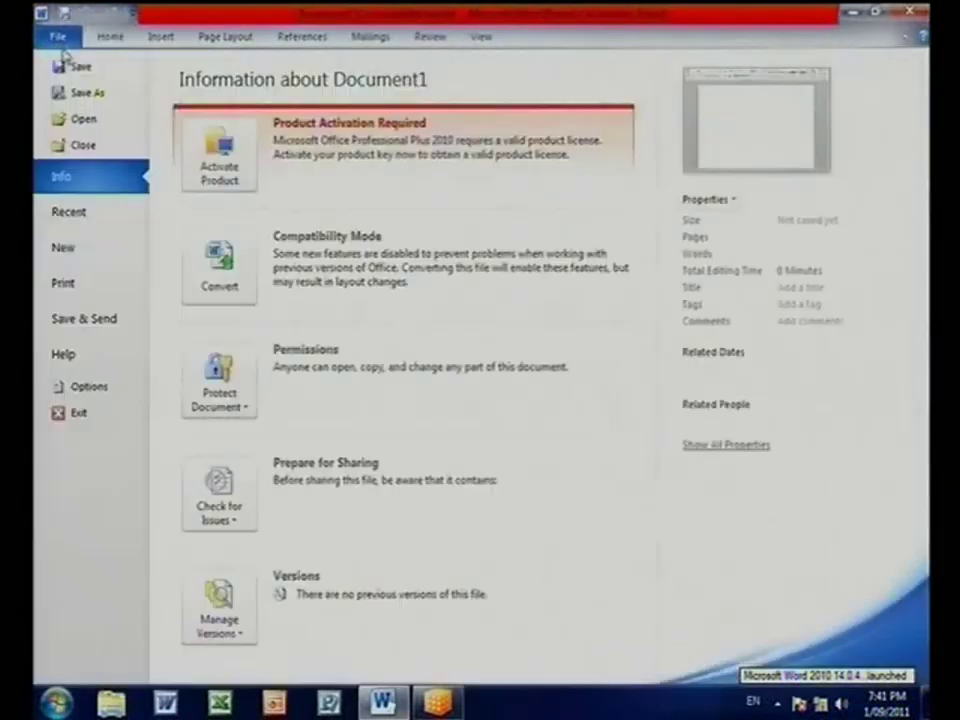
{"action": "key", "text": "Escape"}
{"action": "key", "text": "ctrl+s"}
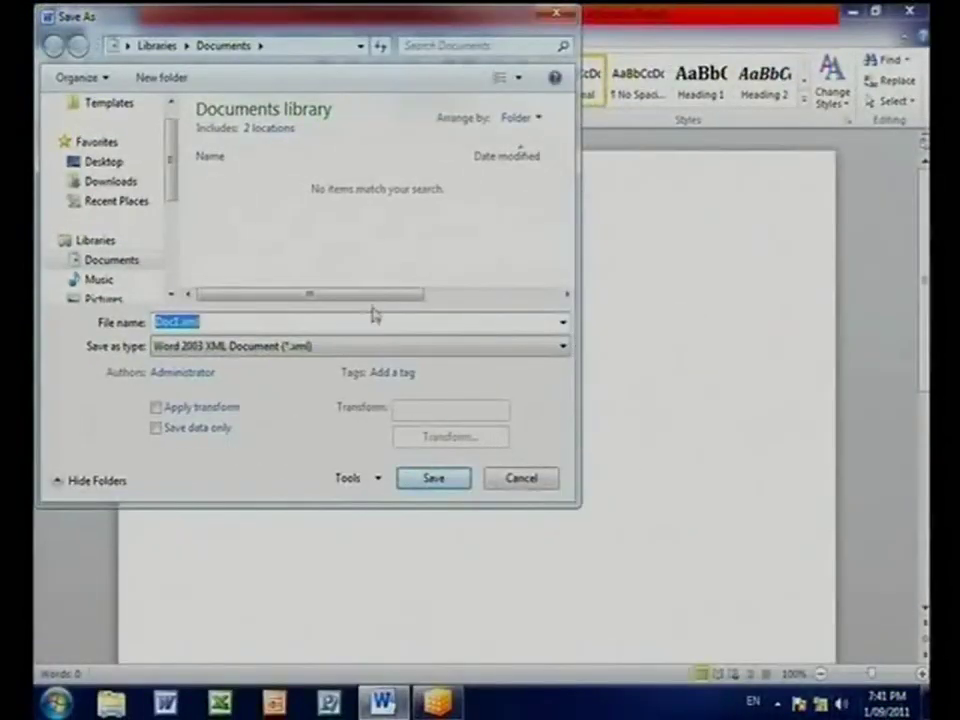
{"action": "left_click", "coordinate": [835, 596]}
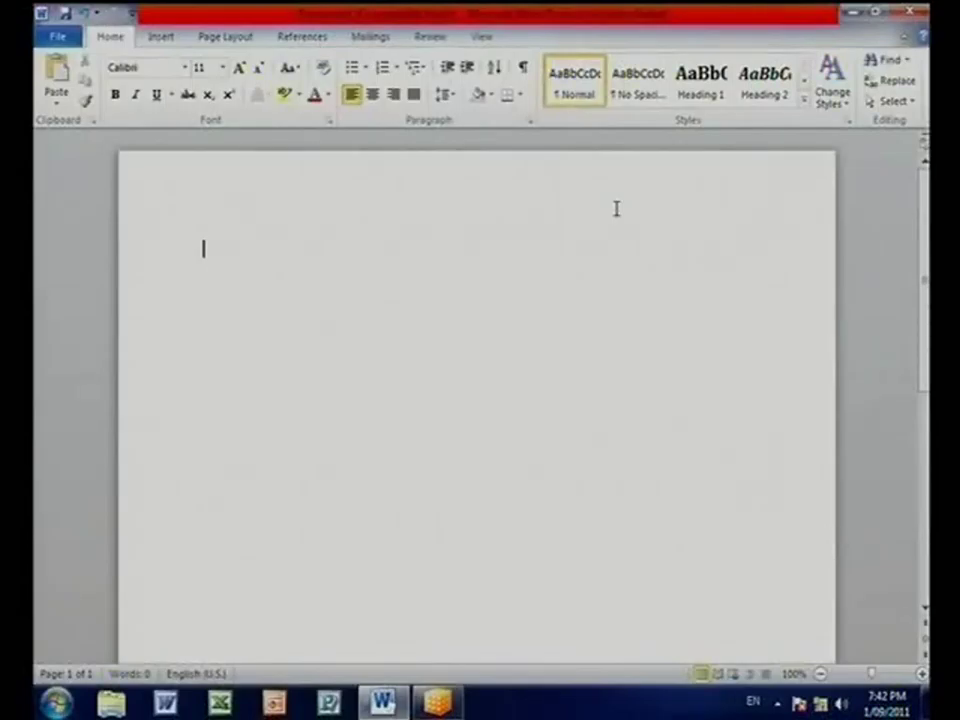
{"action": "left_click", "coordinate": [912, 11]}
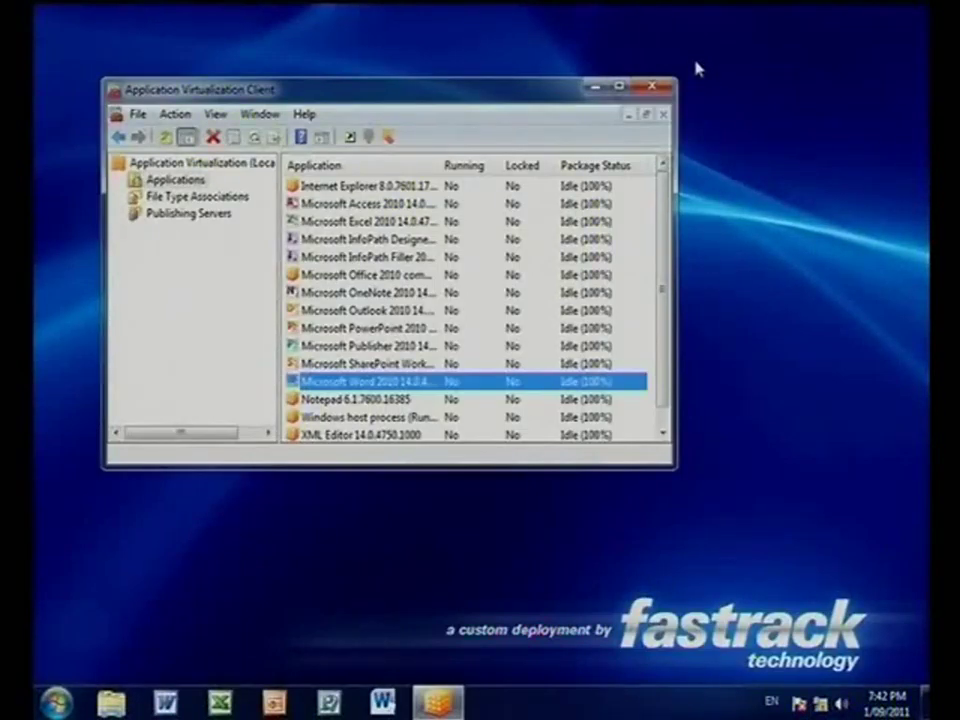
Minimize the remote client session and the open windows to show the local computer's desktop
{"action": "mouse_move", "coordinate": [467, 12]}
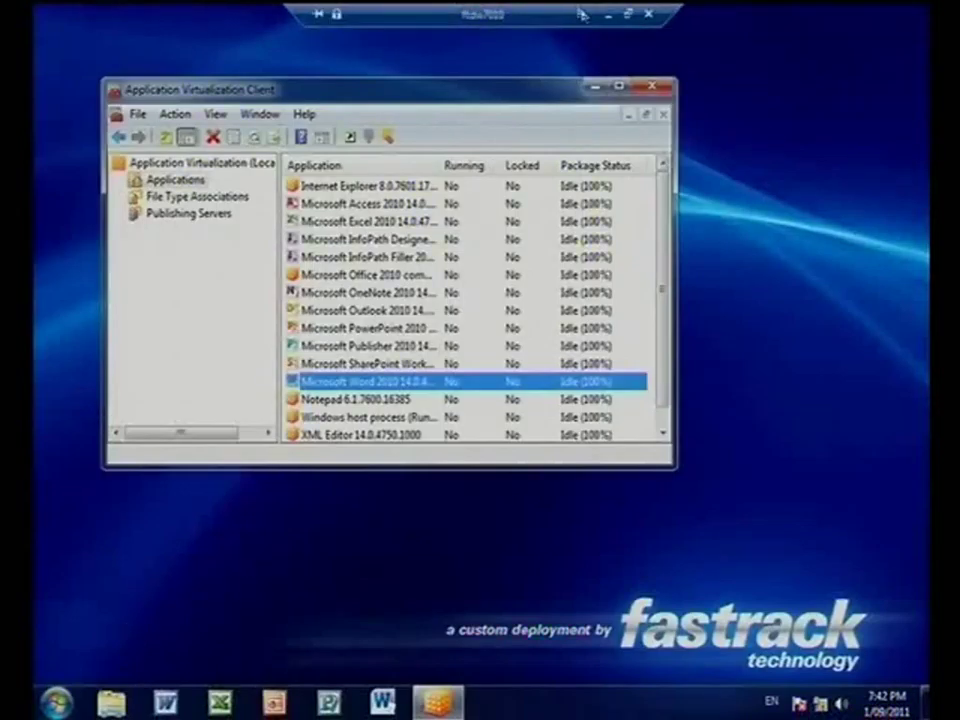
{"action": "left_click", "coordinate": [609, 14]}
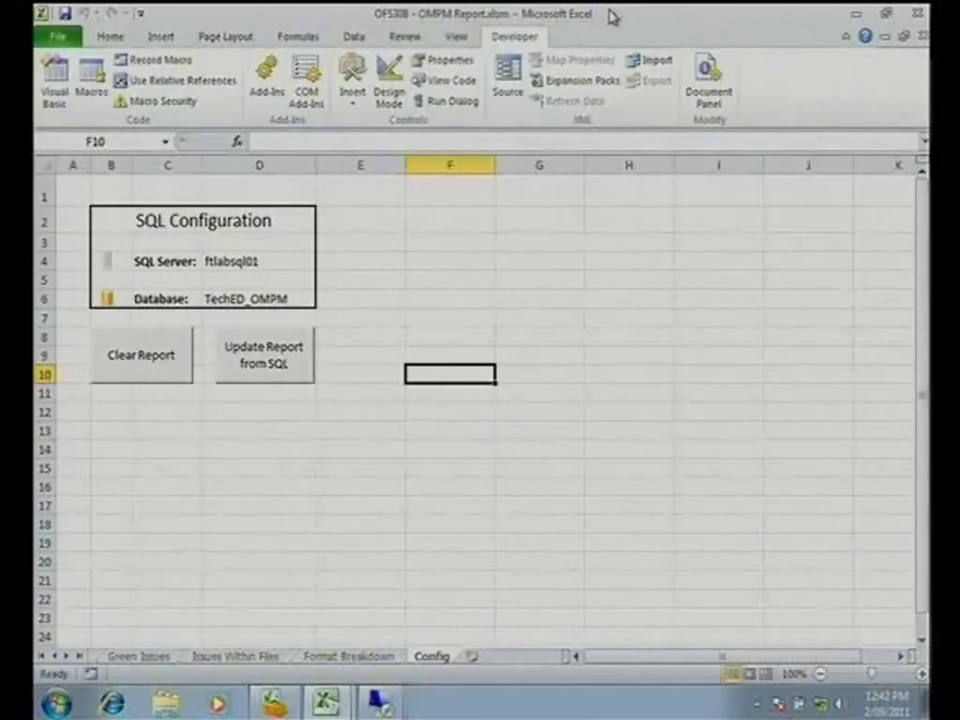
{"action": "left_click", "coordinate": [855, 14]}
{"action": "left_click", "coordinate": [583, 448]}
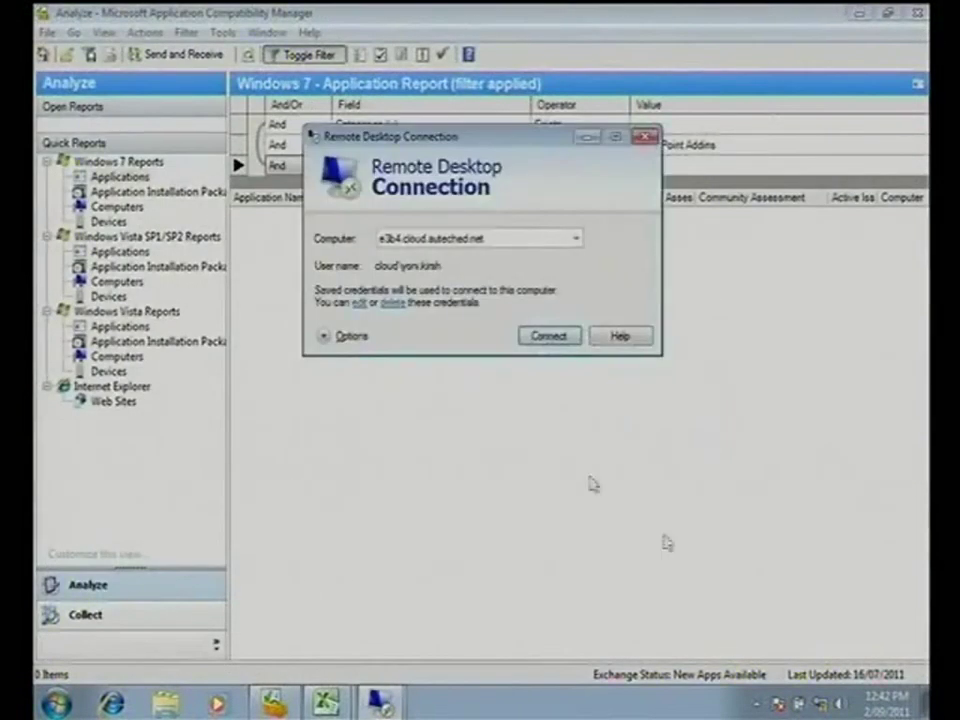
{"action": "left_click", "coordinate": [922, 706]}
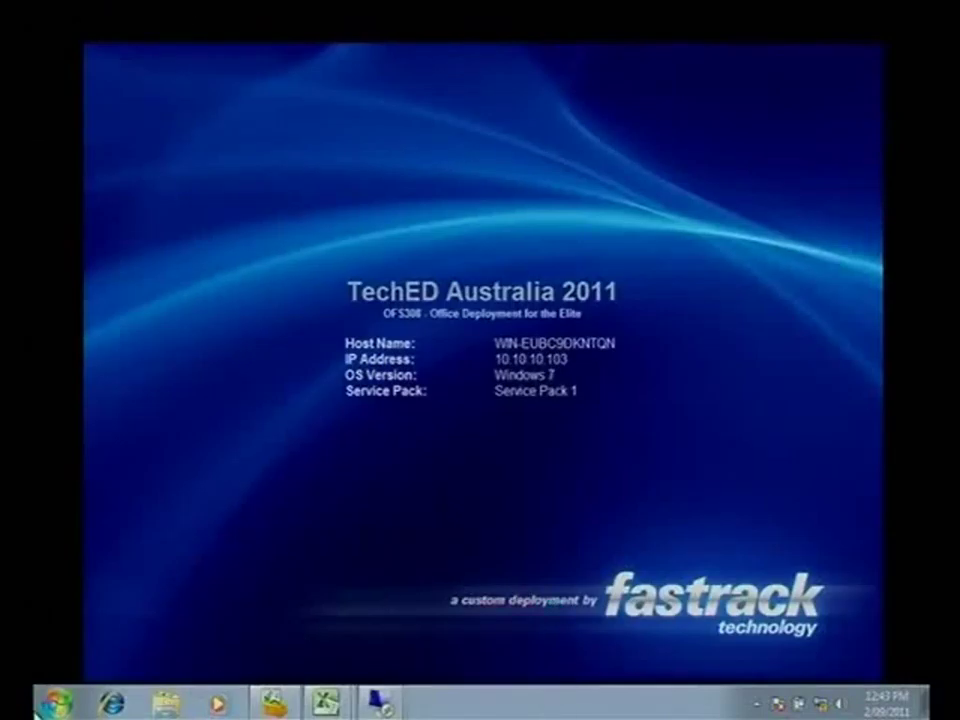
Launch Registry Editor with regedit on the local computer and maximize its window
{"action": "left_click", "coordinate": [46, 705]}
{"action": "type", "text": "regedit"}
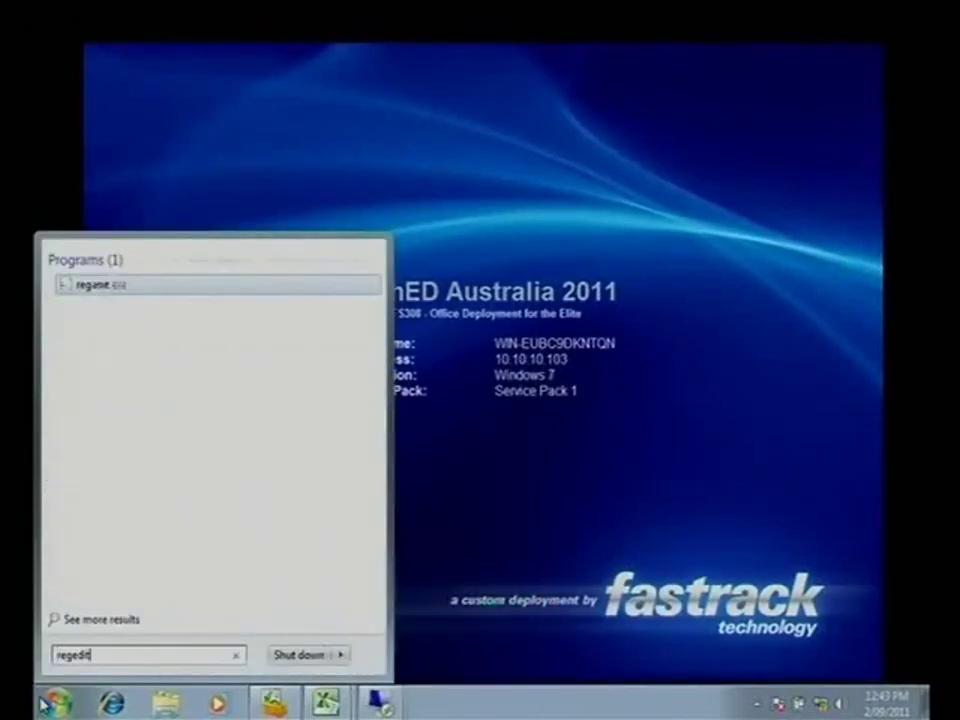
{"action": "key", "text": "Return"}
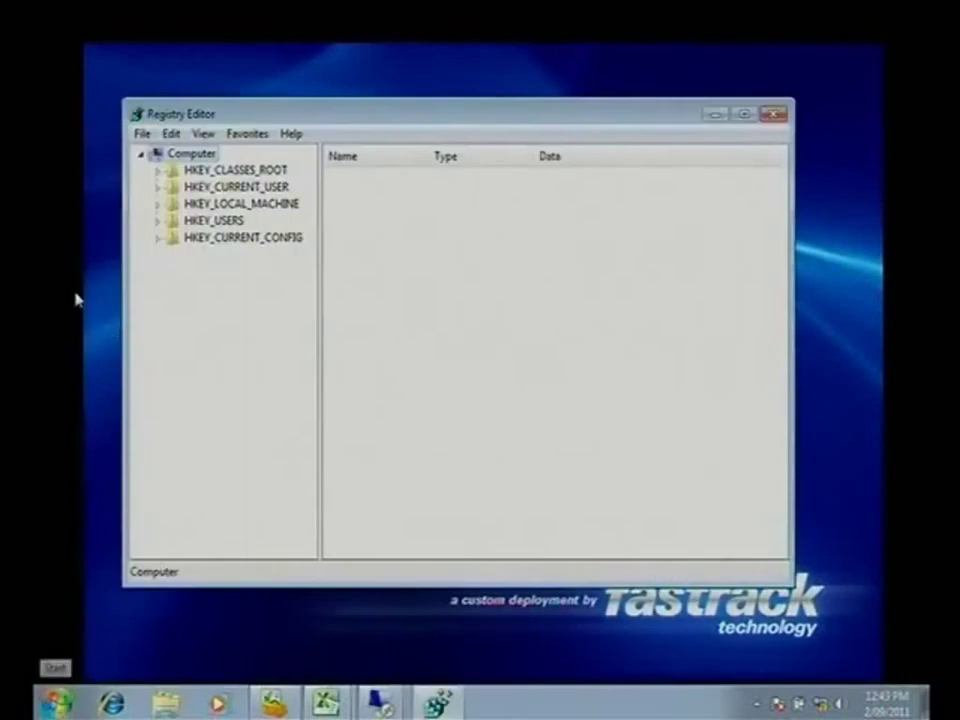
{"action": "double_click", "coordinate": [231, 115]}
Expand HKEY_LOCAL_MACHINE\SOFTWARE\Microsoft\Office\14.0\User Settings and widen the key tree so the subkey names are readable
{"action": "left_click", "coordinate": [62, 103]}
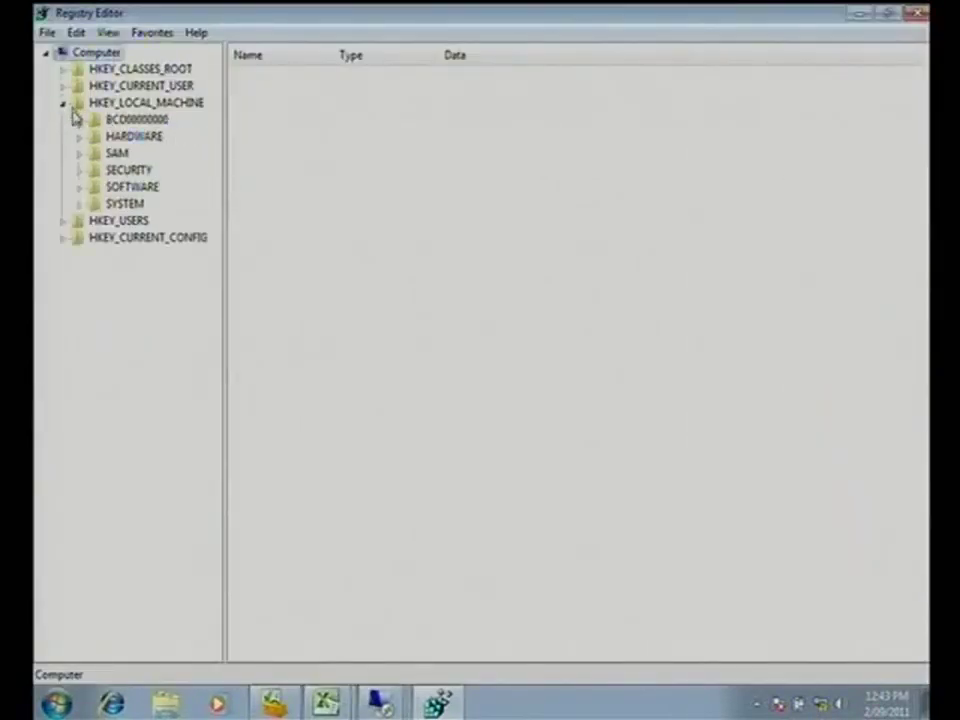
{"action": "left_click", "coordinate": [79, 187]}
{"action": "left_click", "coordinate": [96, 373]}
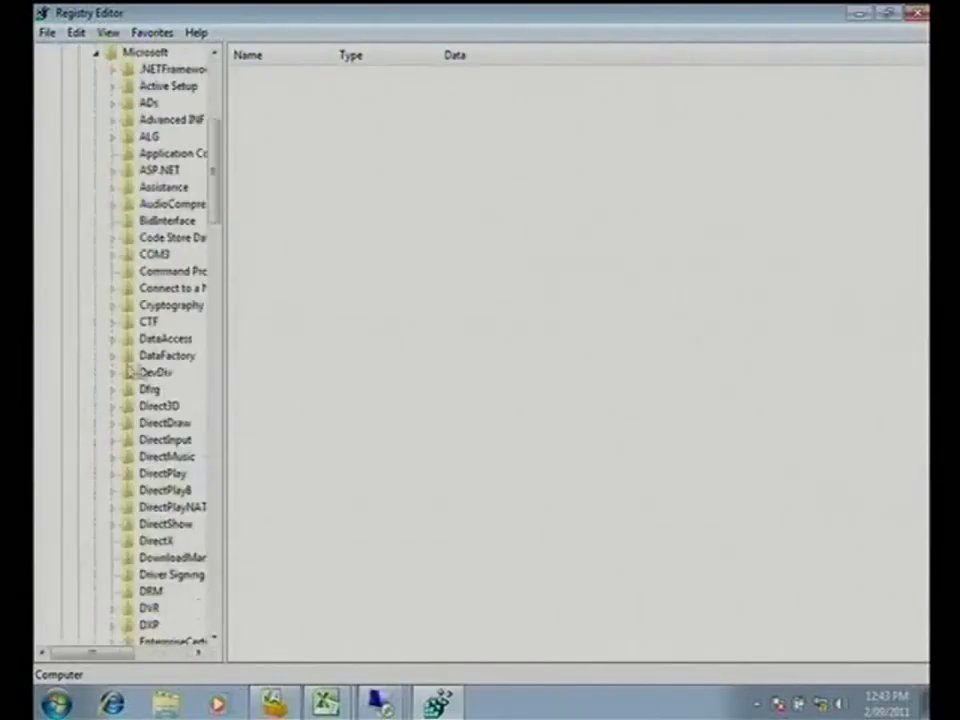
{"action": "left_click_drag", "start_coordinate": [220, 168], "coordinate": [214, 374]}
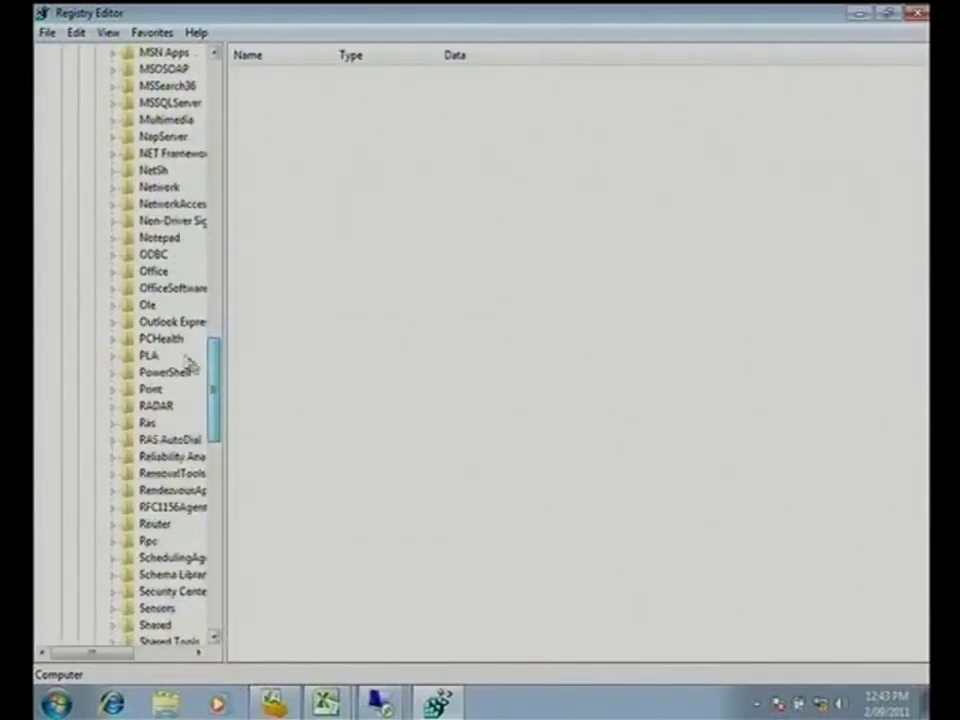
{"action": "left_click", "coordinate": [116, 272]}
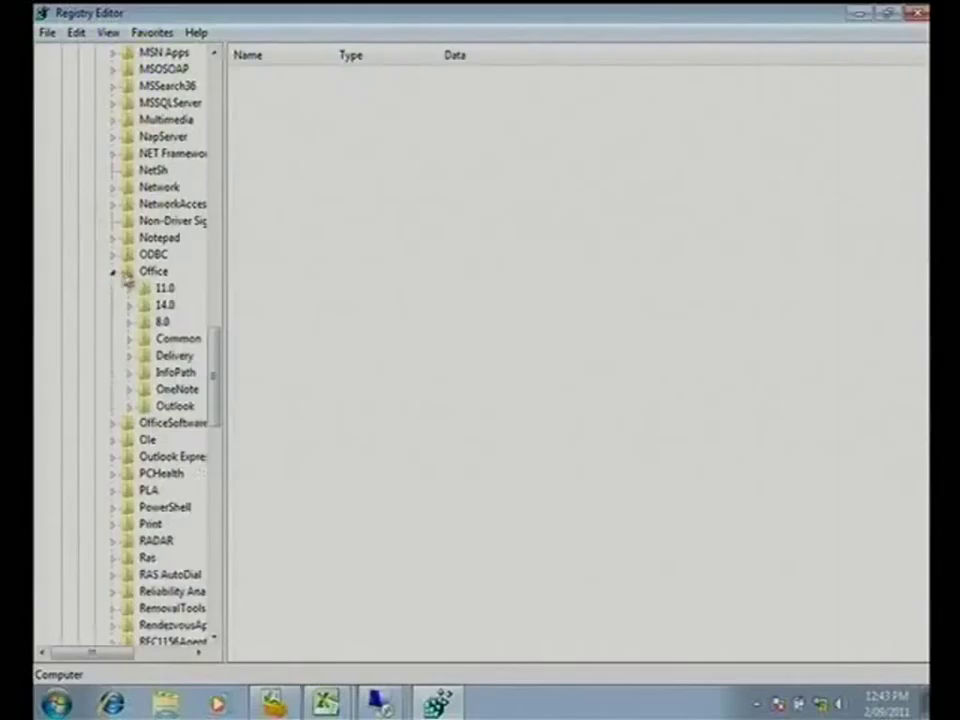
{"action": "left_click", "coordinate": [130, 305]}
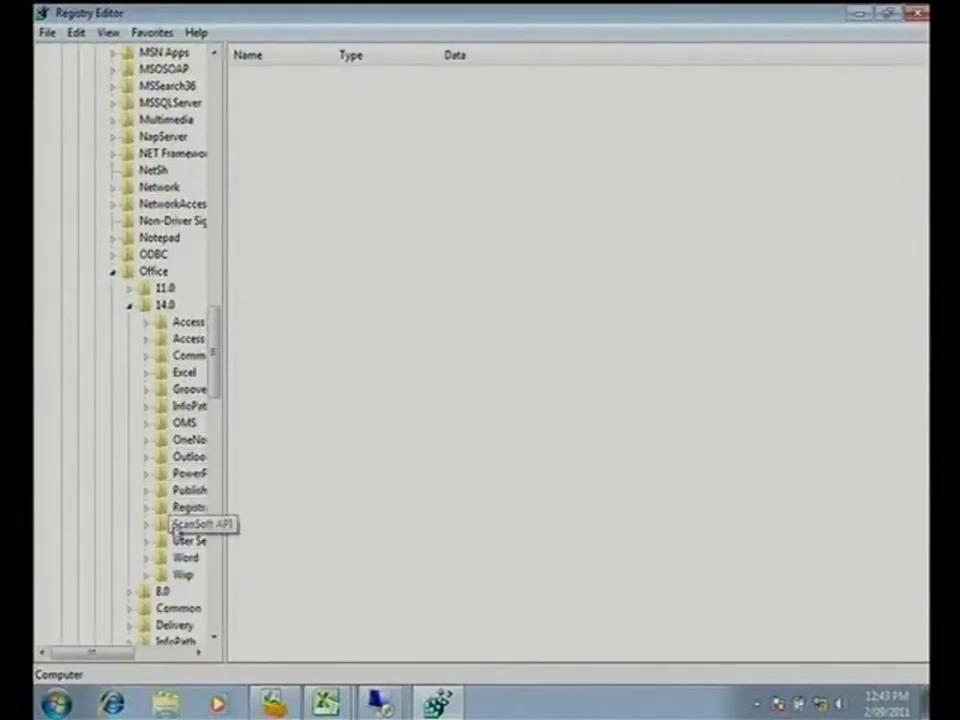
{"action": "left_click", "coordinate": [174, 540]}
{"action": "left_click", "coordinate": [146, 541]}
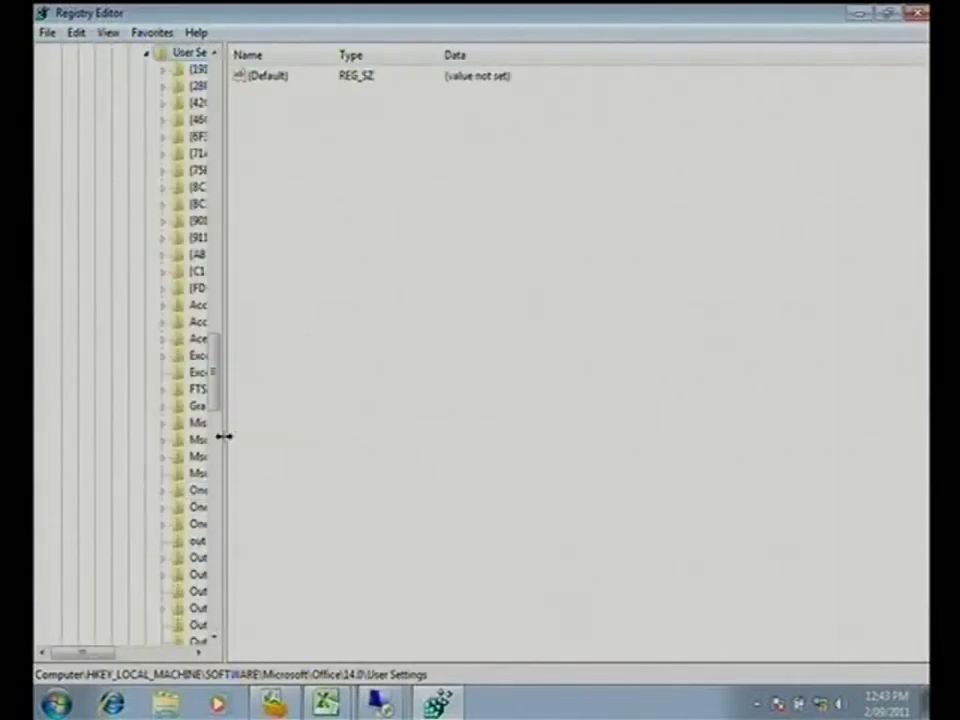
{"action": "left_click_drag", "start_coordinate": [224, 436], "coordinate": [364, 435]}
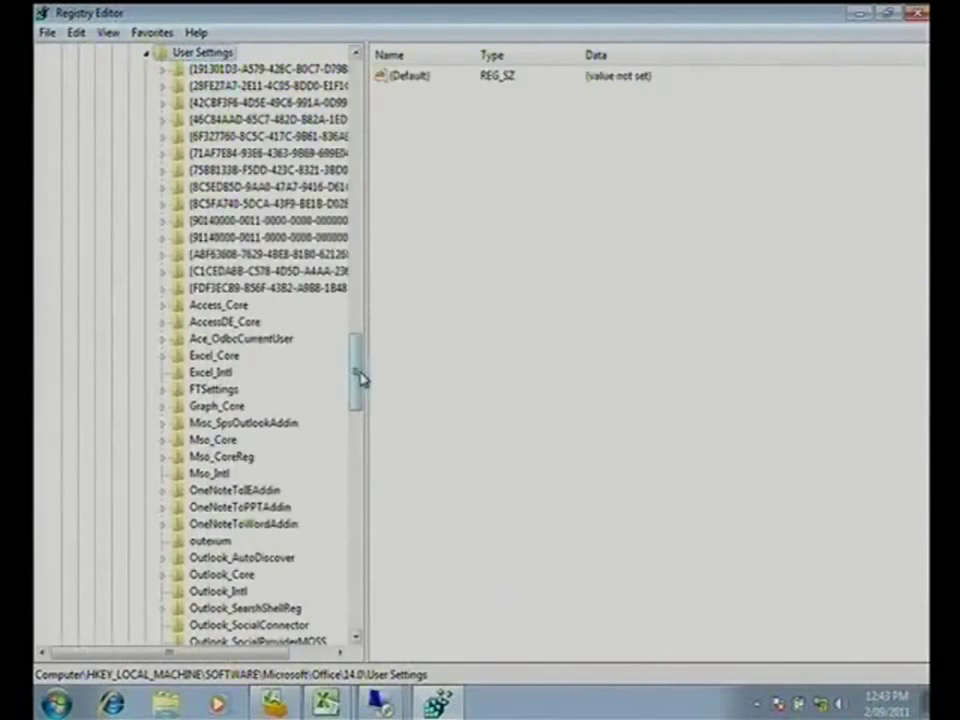
{"action": "left_click_drag", "start_coordinate": [360, 377], "coordinate": [360, 328]}
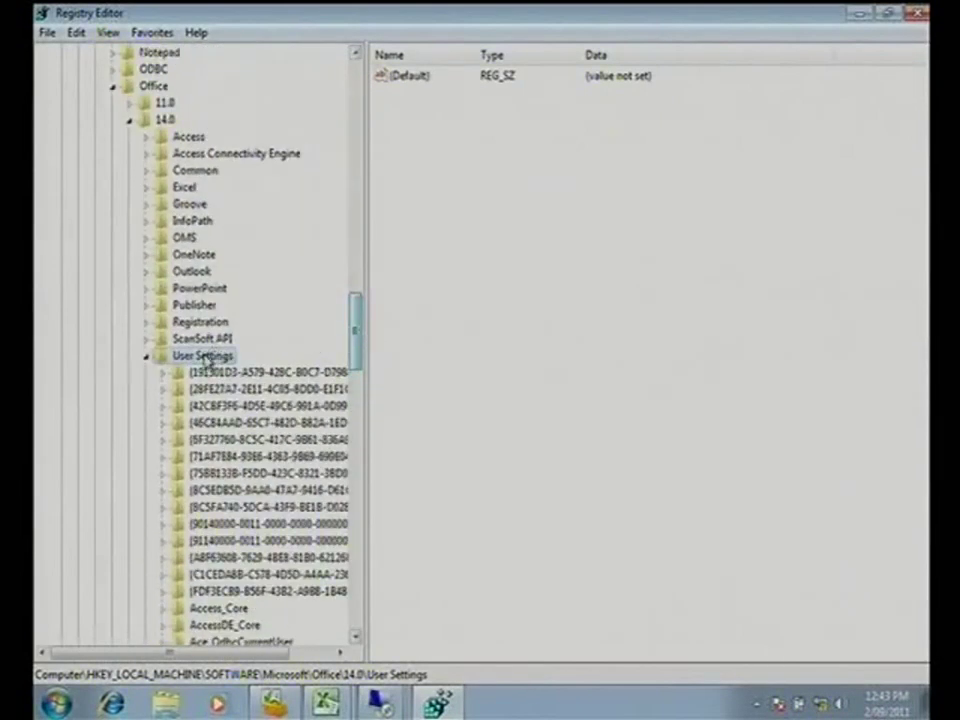
Create a new key under User Settings, named "Hi" followed directly by a person's first name
{"action": "right_click", "coordinate": [211, 358]}
{"action": "mouse_move", "coordinate": [242, 388]}
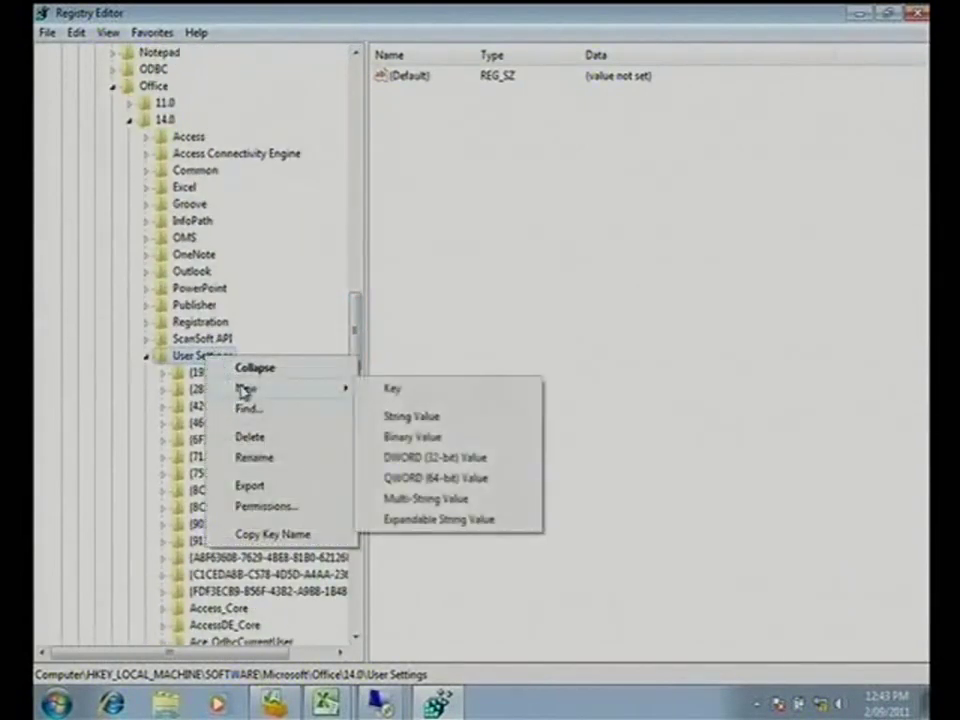
{"action": "left_click", "coordinate": [410, 393]}
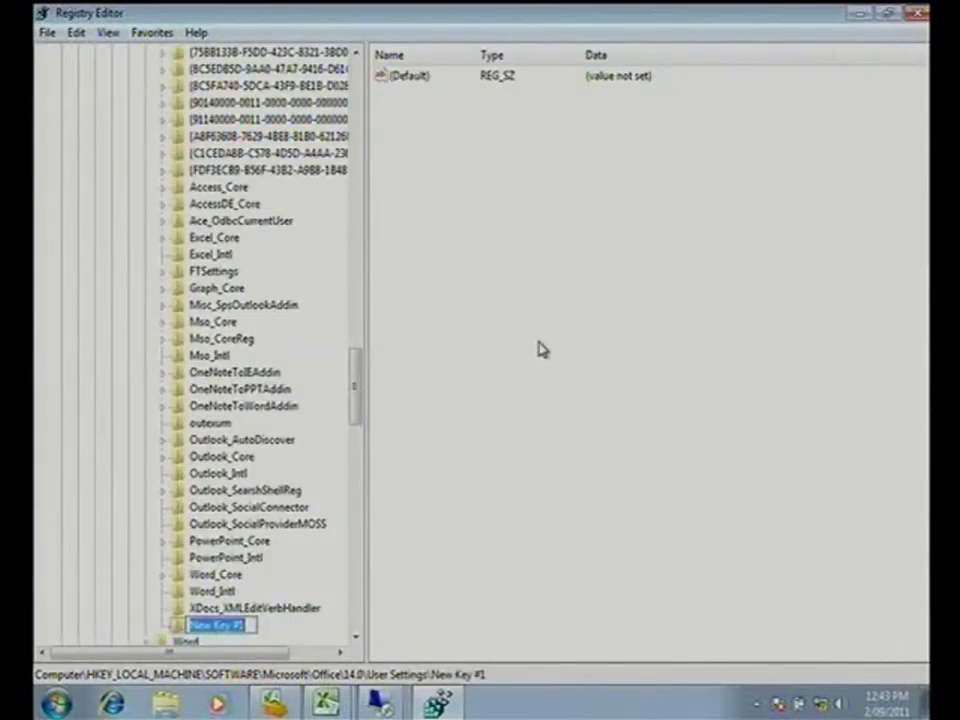
{"action": "type", "text": "HiJames"}
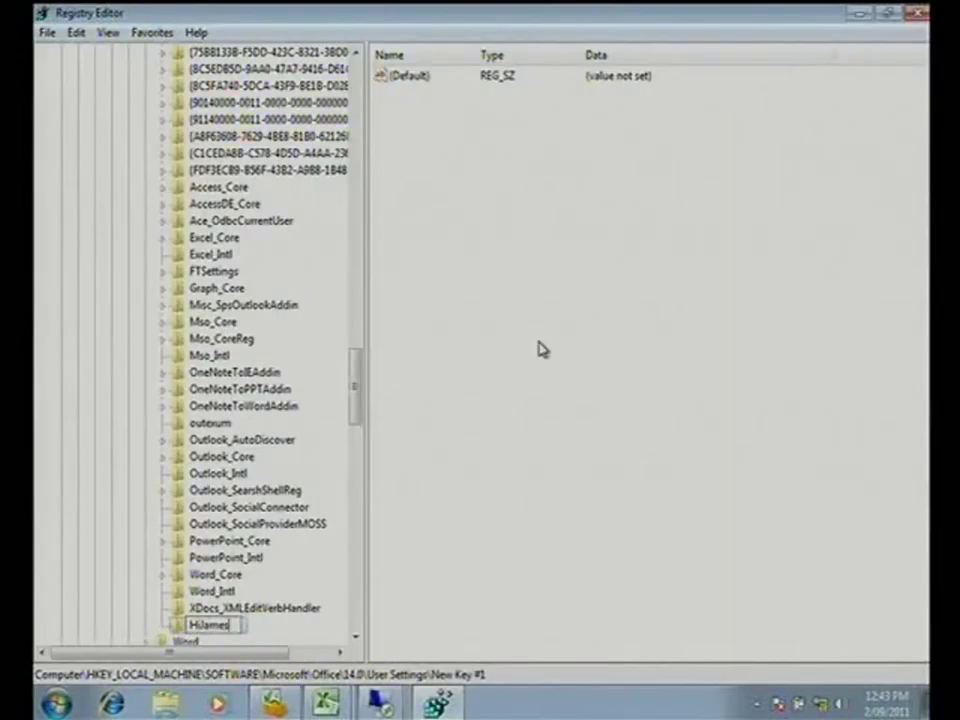
{"action": "key", "text": "Return"}
Look at the values in Graph_Core and FTSettings, and add a DWORD (32-bit) value Count set to 1 to the new key
{"action": "left_click", "coordinate": [215, 289]}
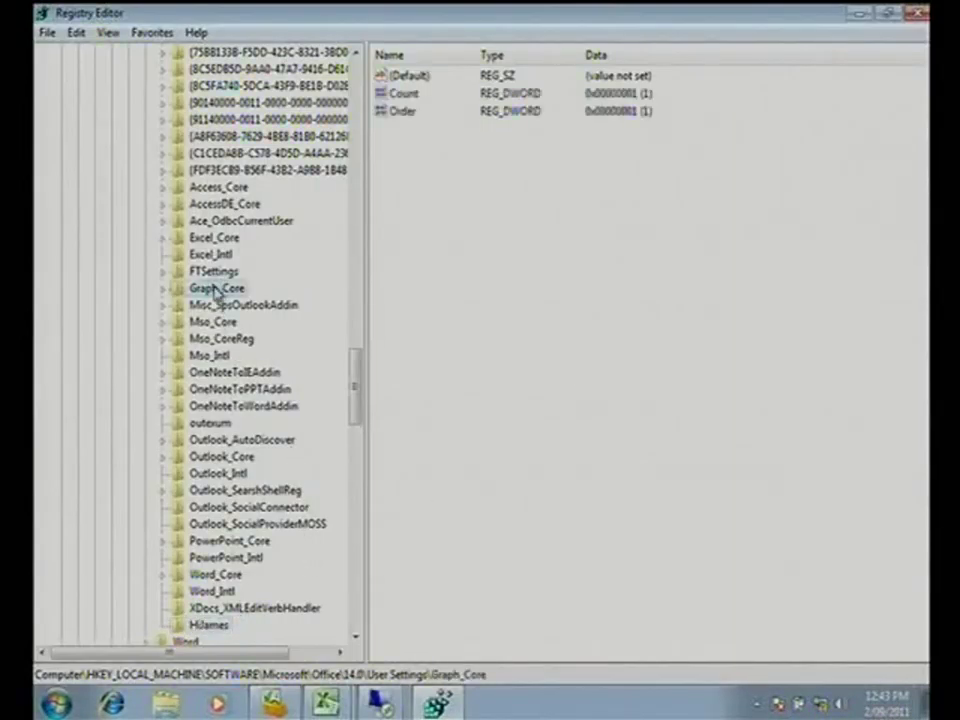
{"action": "left_click", "coordinate": [214, 272]}
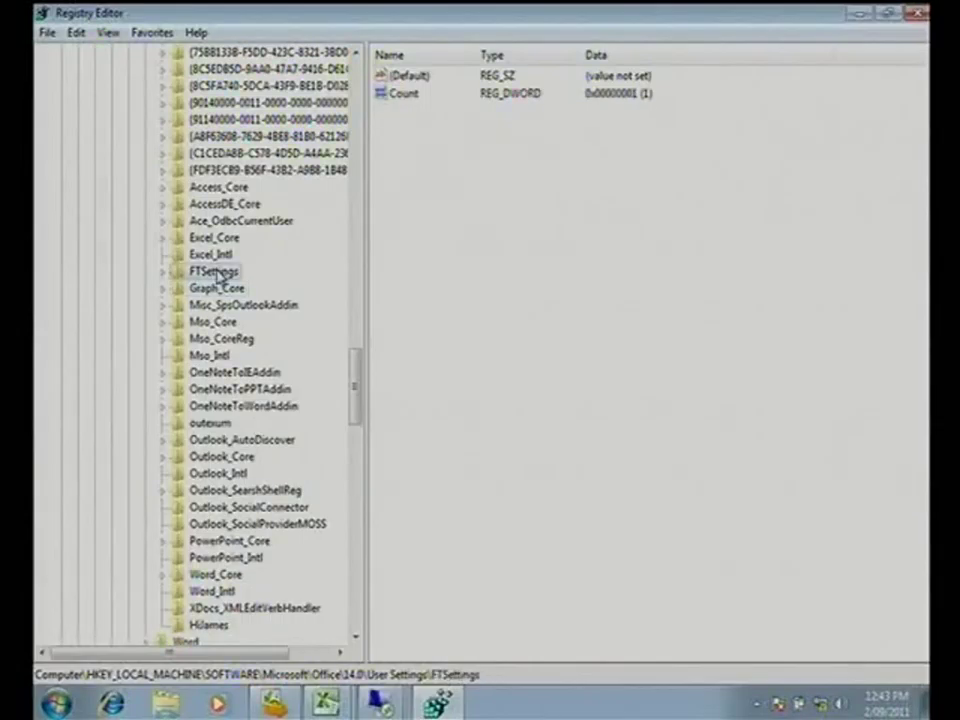
{"action": "left_click", "coordinate": [200, 625]}
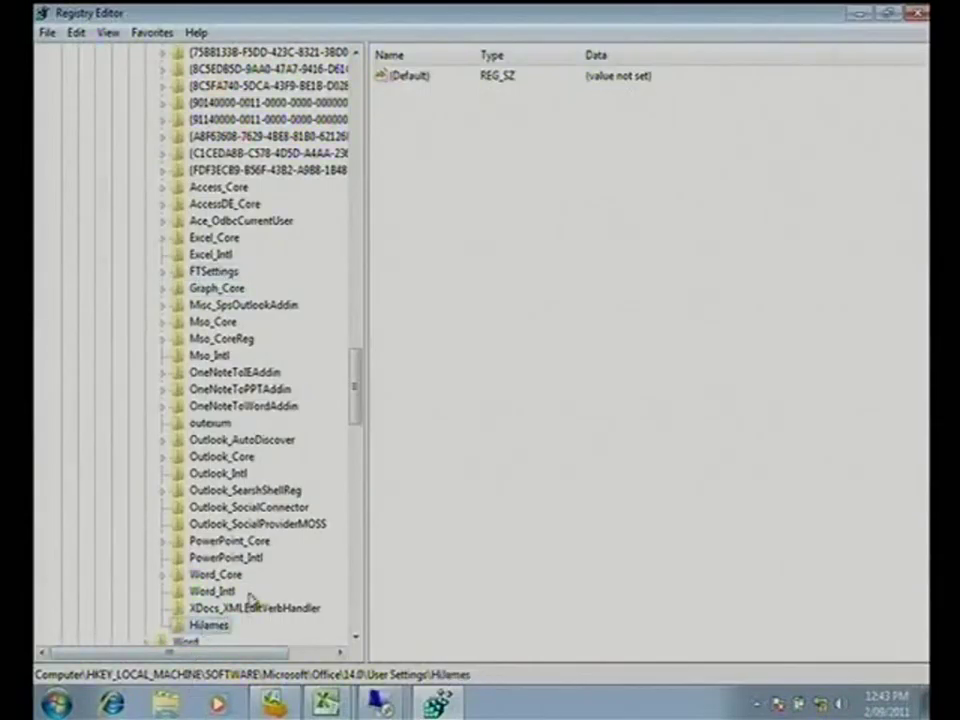
{"action": "right_click", "coordinate": [478, 352]}
{"action": "mouse_move", "coordinate": [514, 358]}
{"action": "left_click", "coordinate": [614, 426]}
{"action": "type", "text": "Count"}
{"action": "key", "text": "Return"}
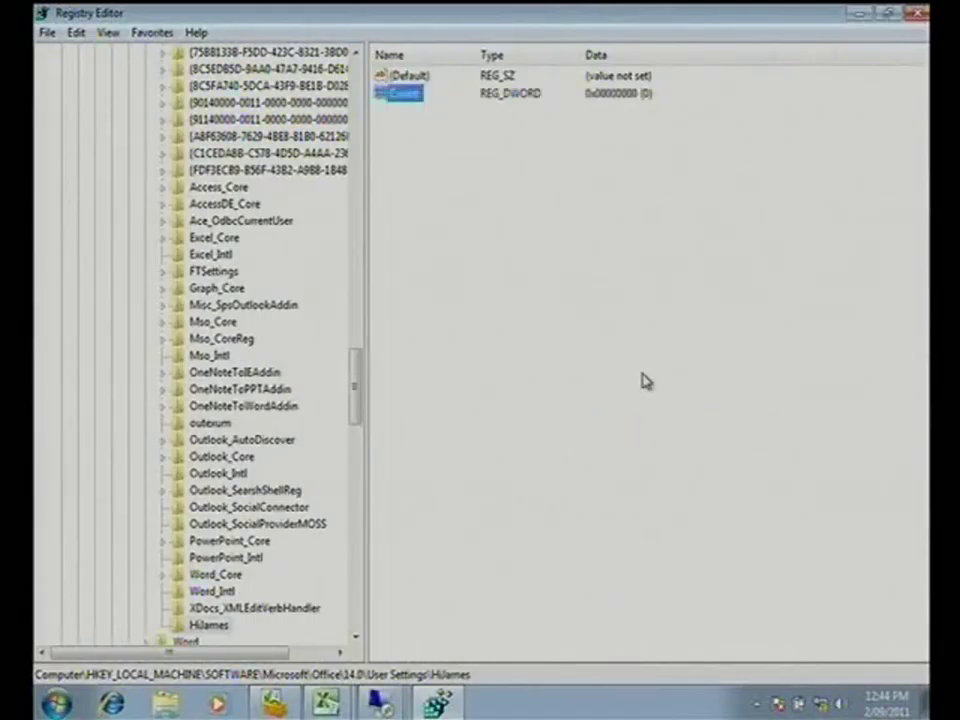
{"action": "key", "text": "Return"}
{"action": "type", "text": "1"}
{"action": "key", "text": "Return"}
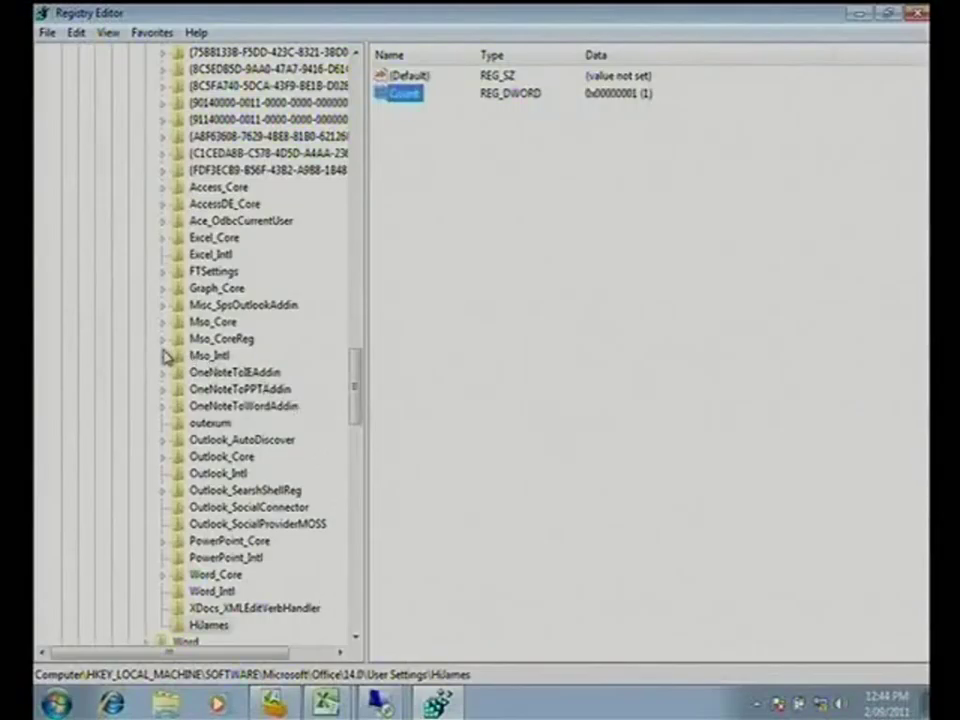
Expand the FTSettings key through Create\Software\Microsoft\Office to examine its subkey structure
{"action": "left_click", "coordinate": [164, 273]}
{"action": "left_click", "coordinate": [180, 289]}
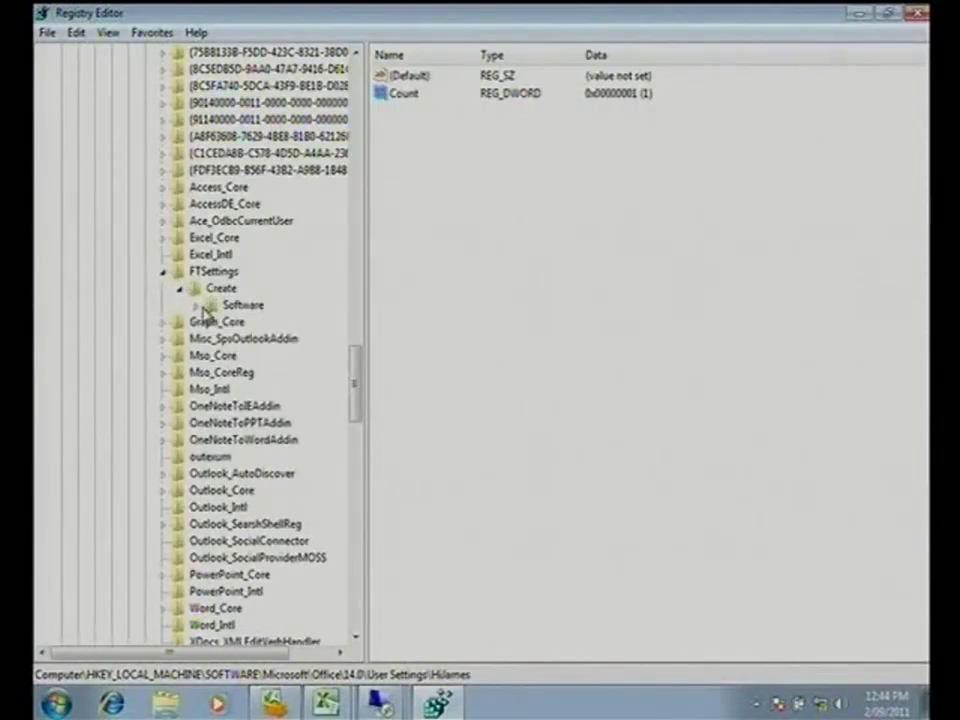
{"action": "left_click", "coordinate": [197, 305]}
{"action": "left_click", "coordinate": [213, 322]}
{"action": "left_click", "coordinate": [229, 339]}
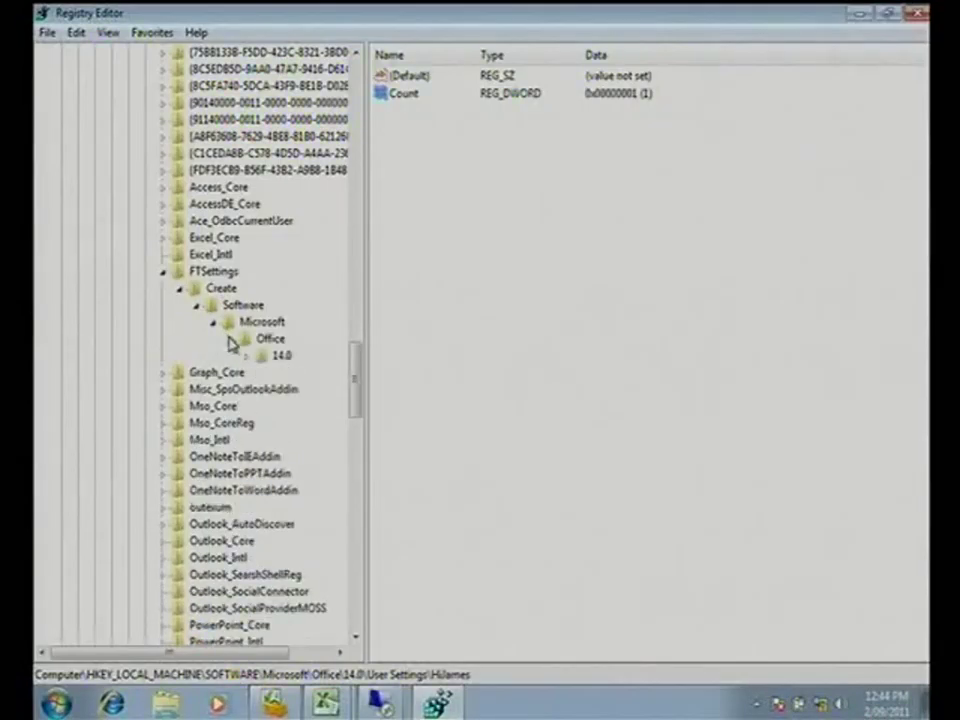